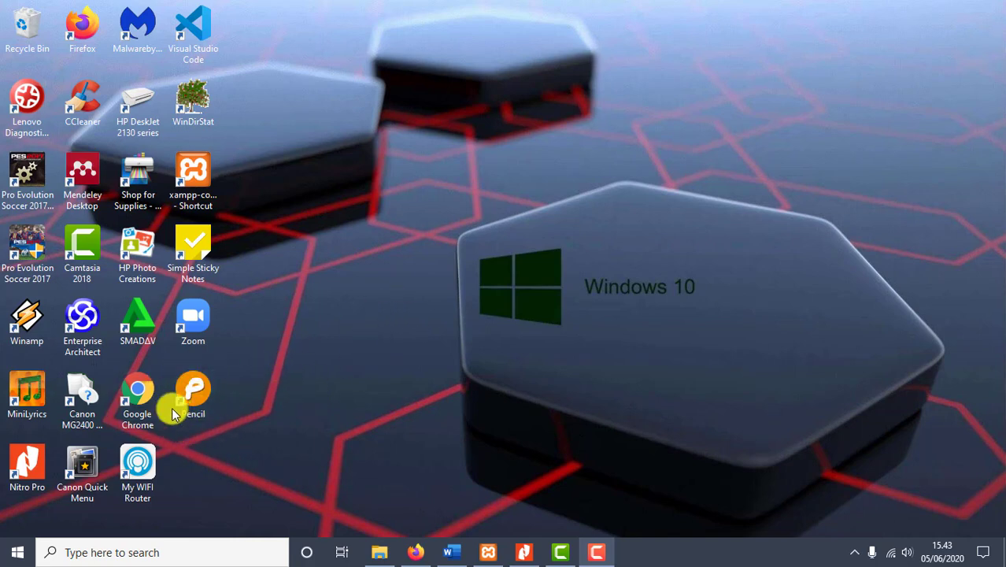
- Open Pencil and create a new blank document
double_click(192, 396)
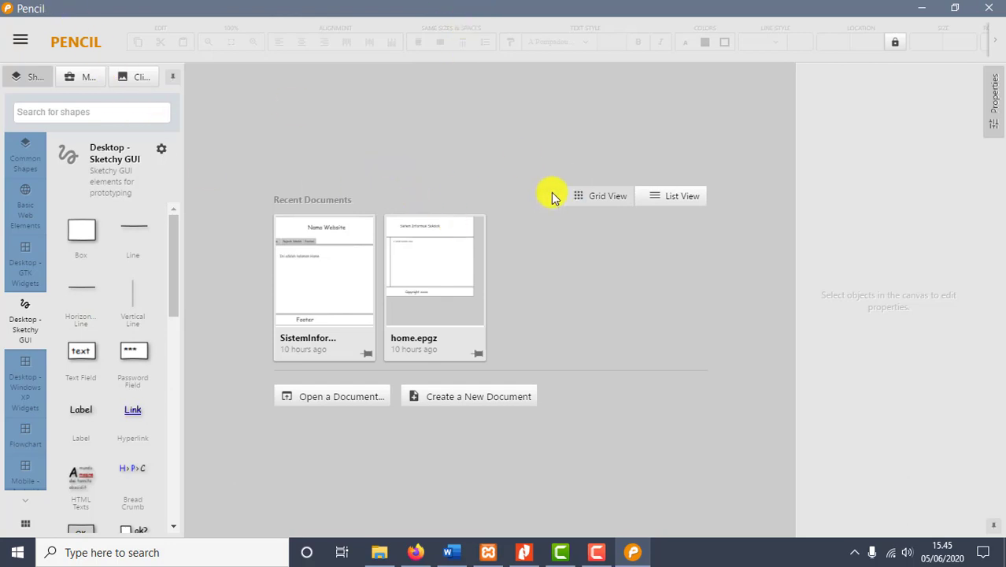
left_click(466, 405)
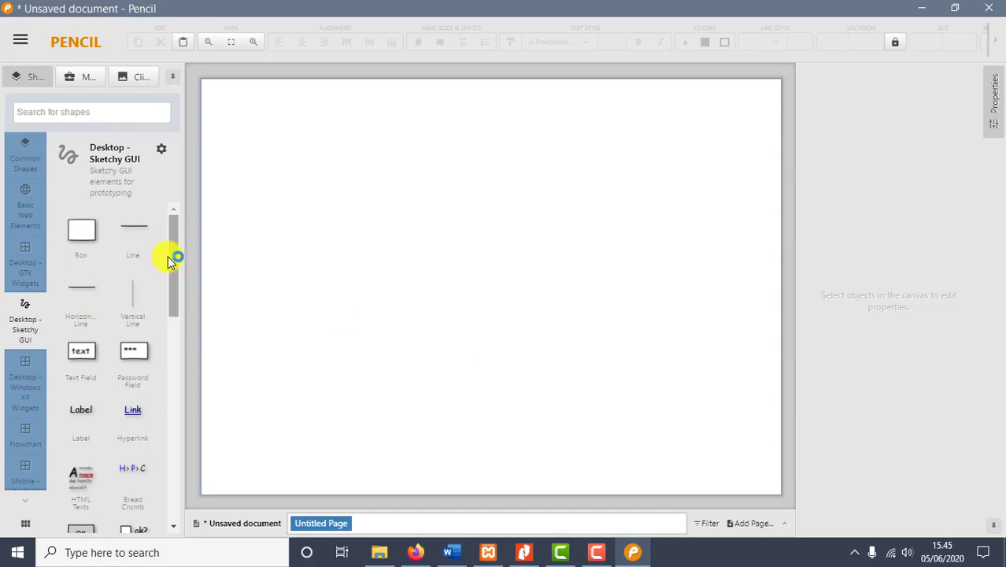
- Look through the shape collections from Common Shapes to Mobile - iOS UI Stencils to examine the elements each offers
left_click(19, 161)
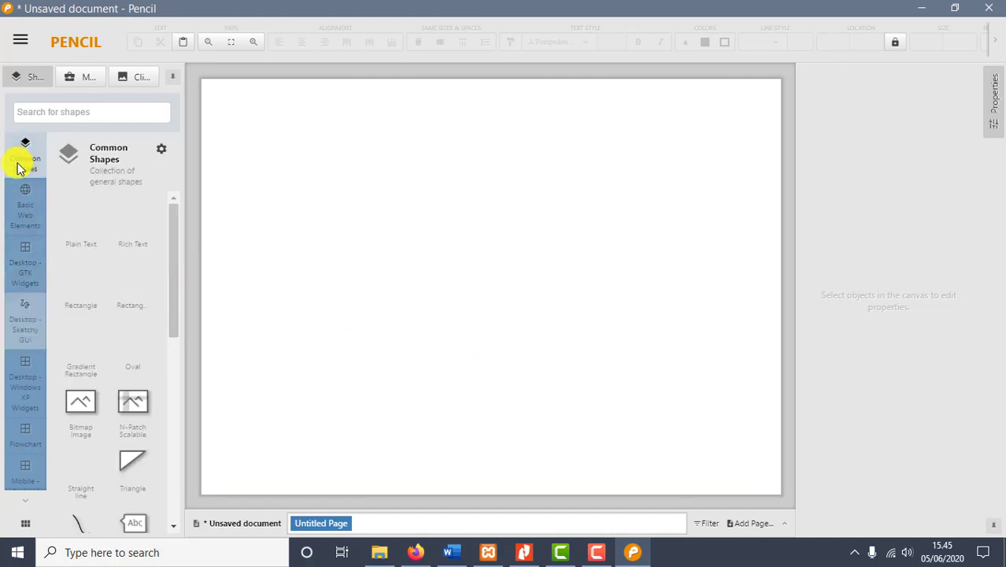
left_click(28, 206)
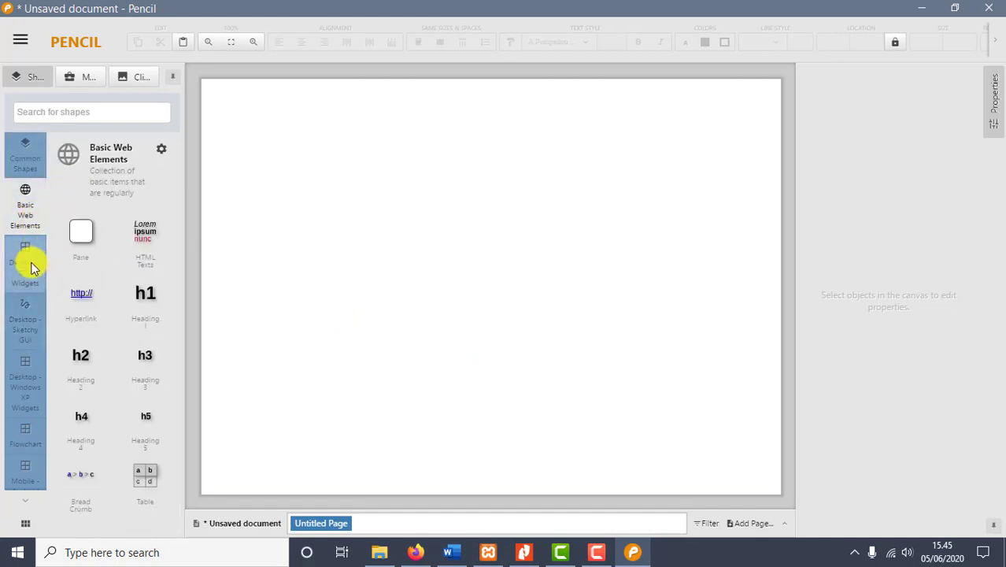
left_click(29, 266)
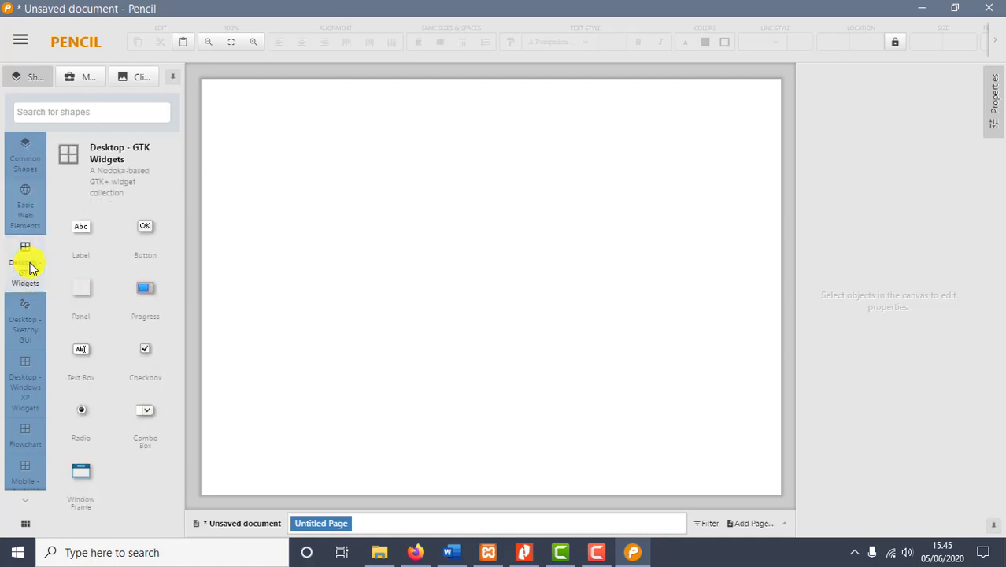
left_click(27, 317)
left_click(32, 377)
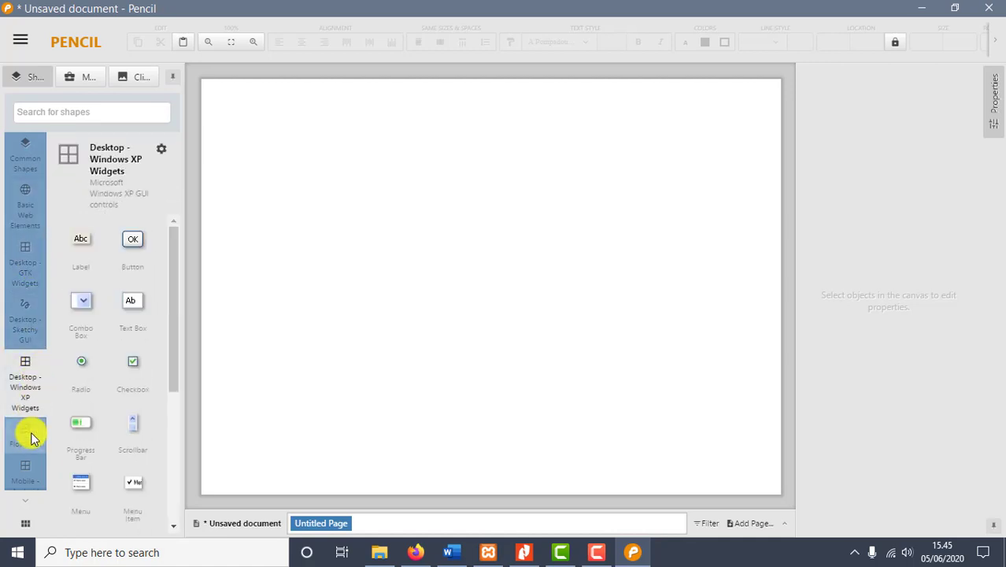
left_click(24, 423)
left_click(23, 477)
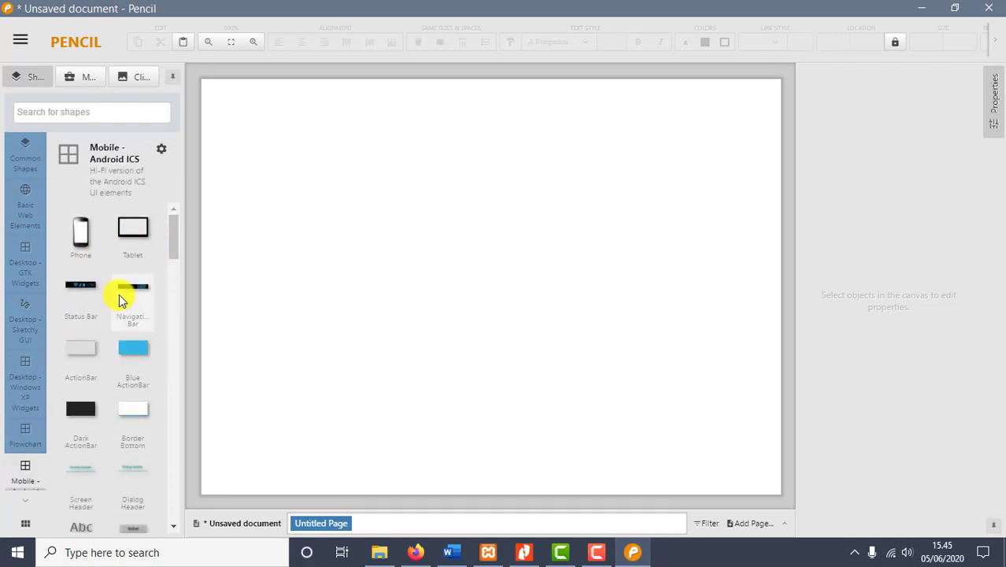
mouse_move(174, 240)
left_mouse_down()
mouse_move(206, 403)
mouse_move(186, 230)
left_mouse_up()
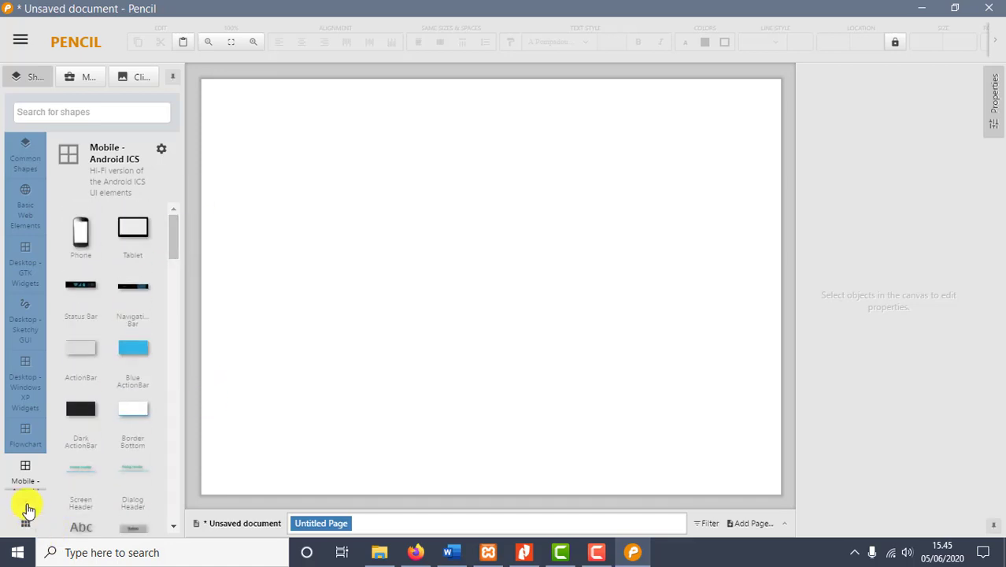
scroll(17, 468, "down", 3)
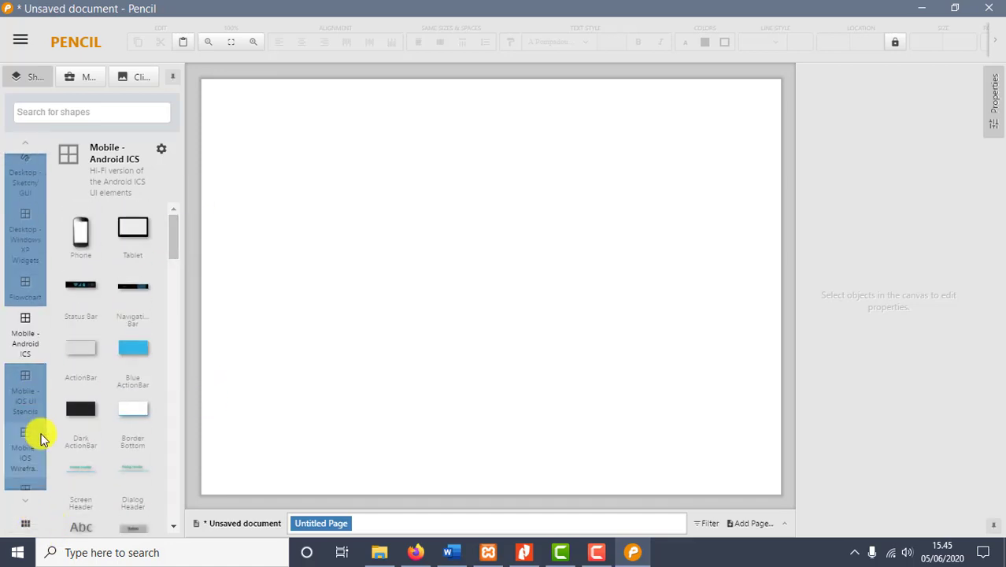
left_click(27, 386)
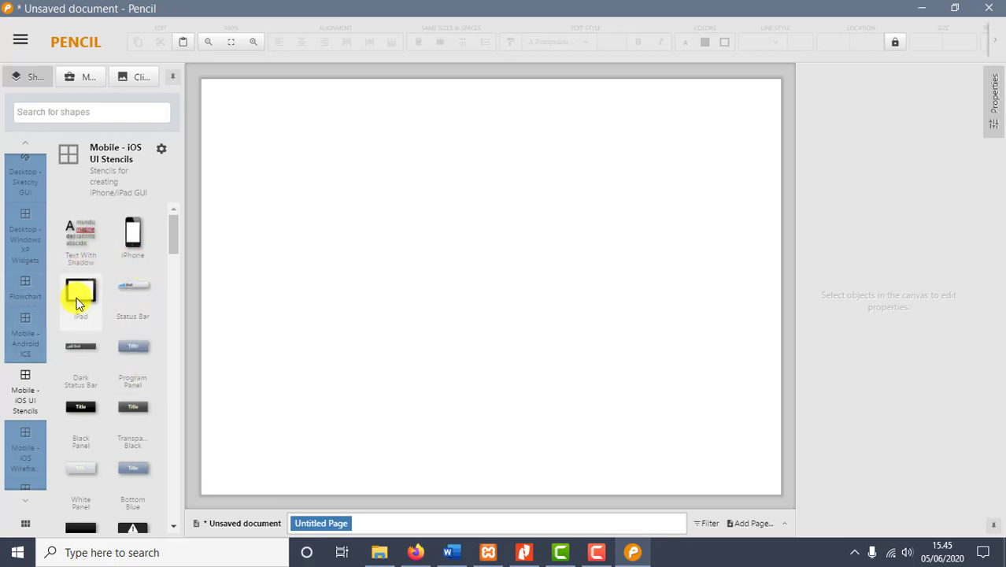
scroll(10, 226, "up", 2)
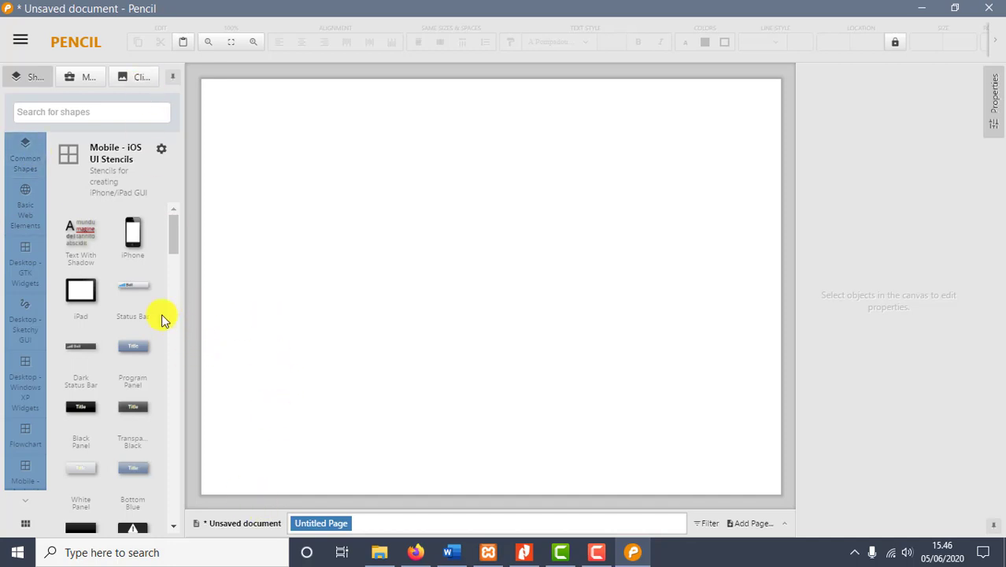
- Save the document as "Sistem Informasi Kampus" in the Pencil folder on Local Disk (D:)
key("ctrl+s")
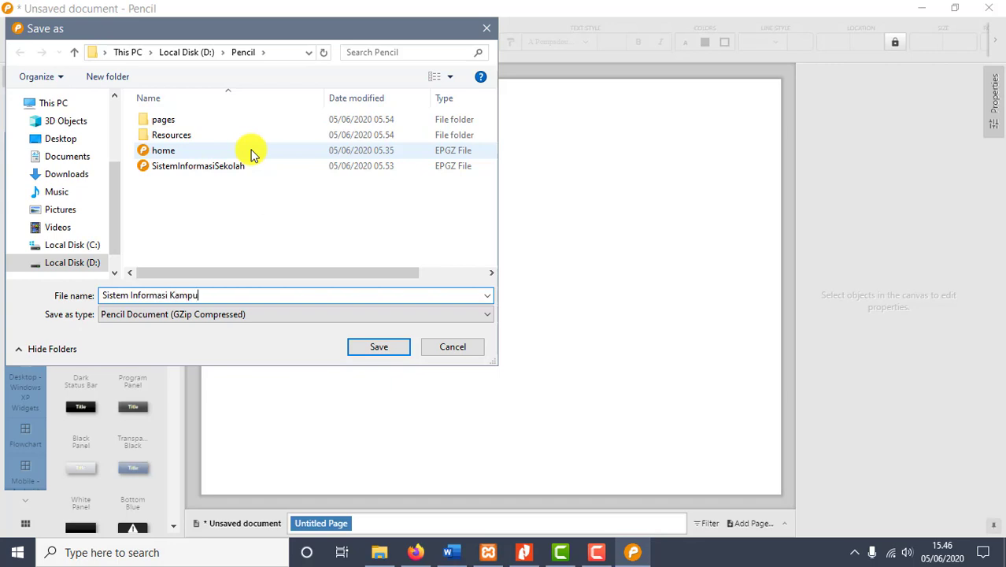
left_click(387, 349)
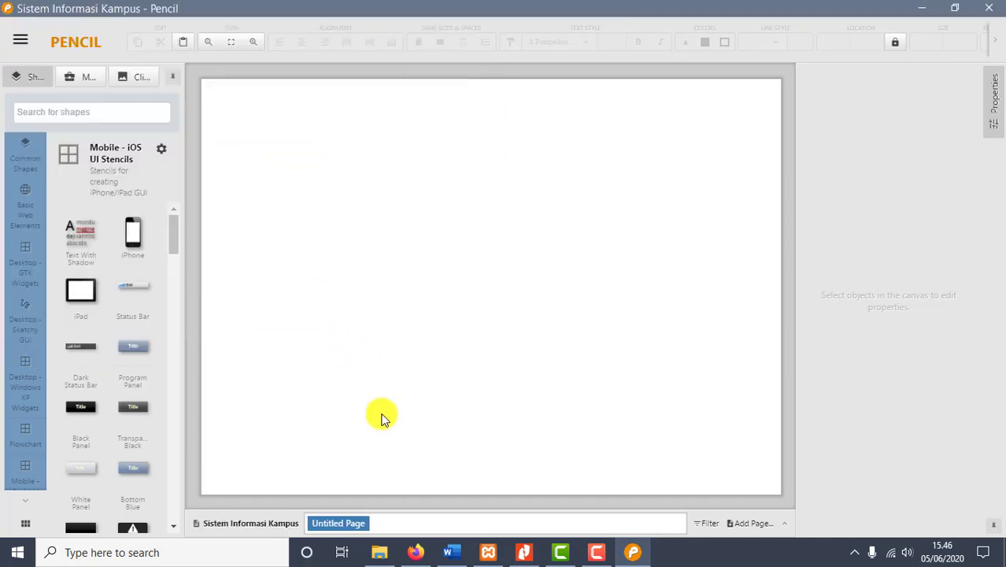
right_click(338, 525)
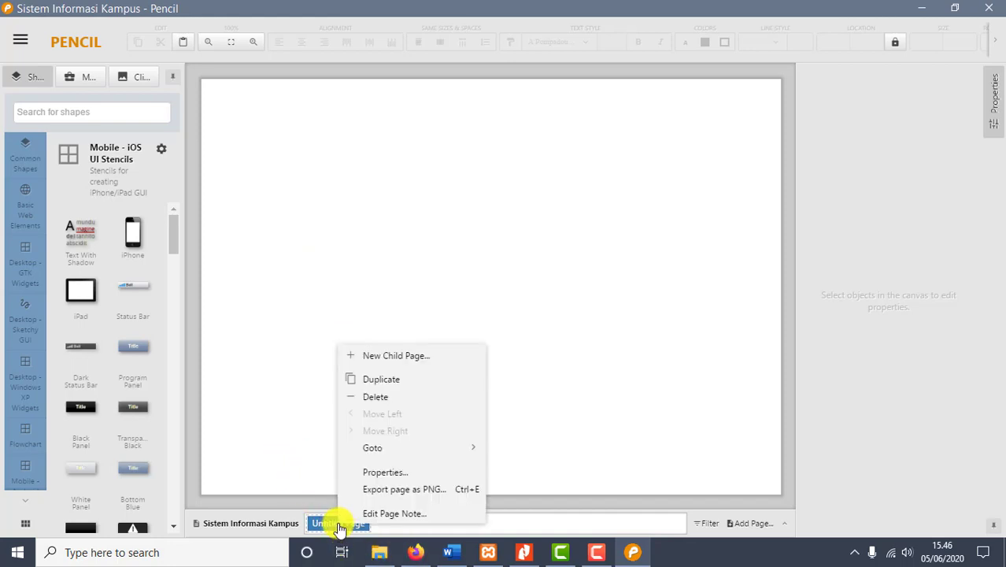
left_click(391, 471)
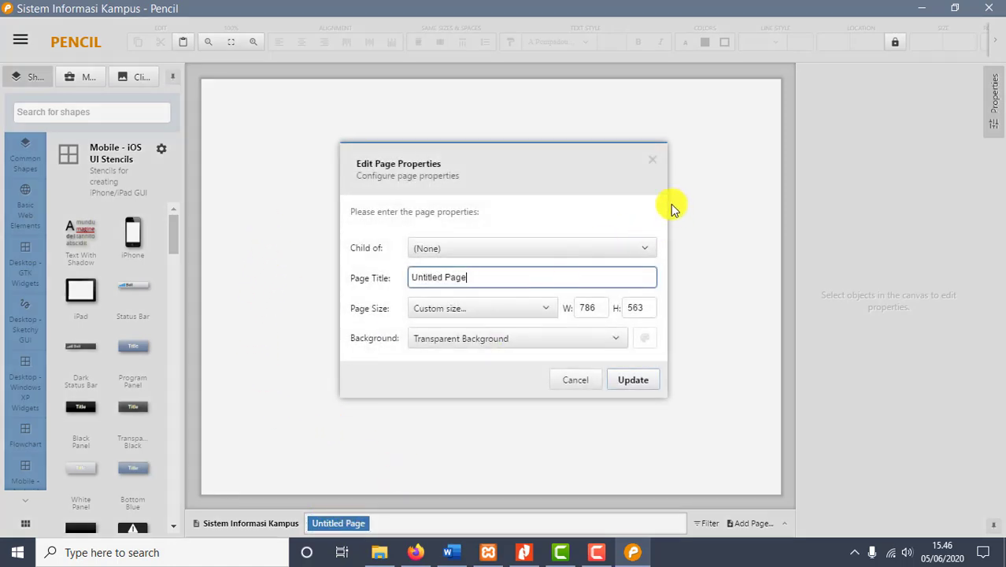
left_click(650, 167)
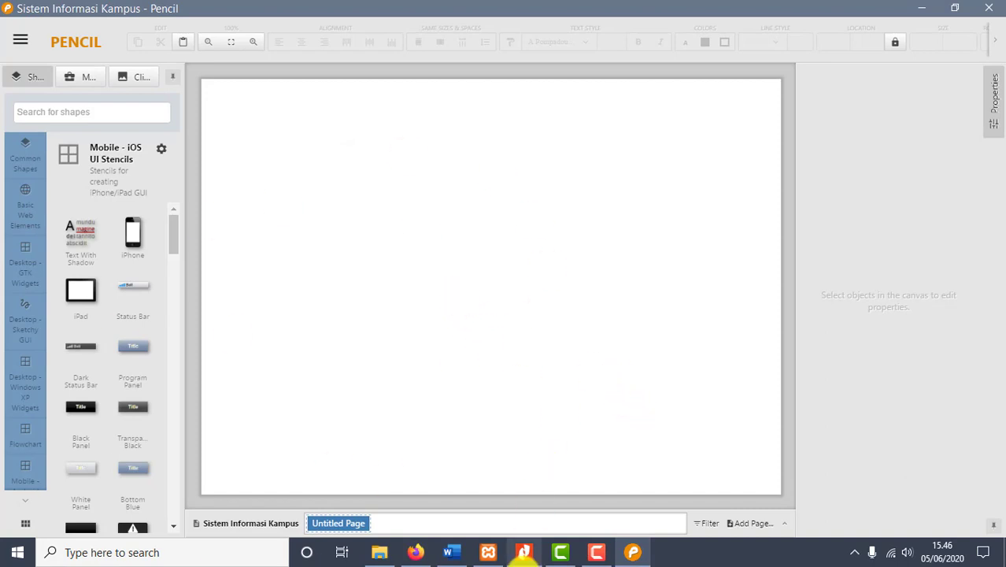
- In the untitled page's properties, set the title to "home" and the page size to Normal Web page (1024x768)
right_click(351, 528)
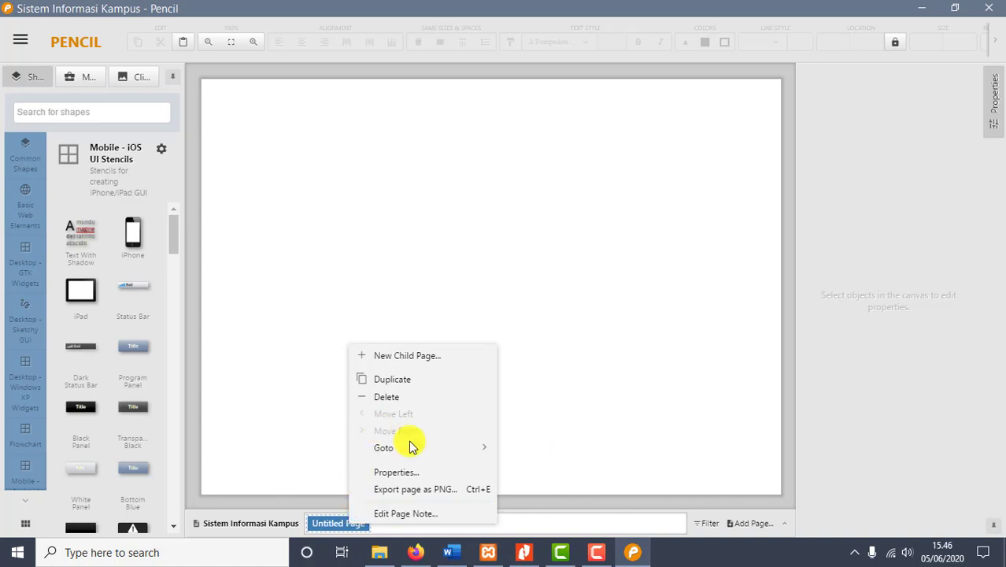
left_click(430, 470)
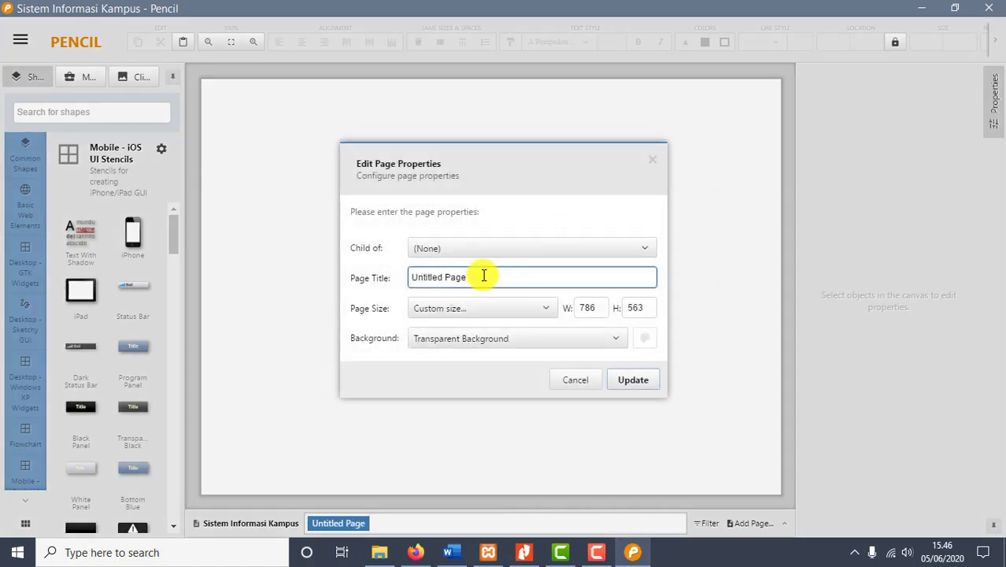
left_click_drag(482, 275, 408, 274)
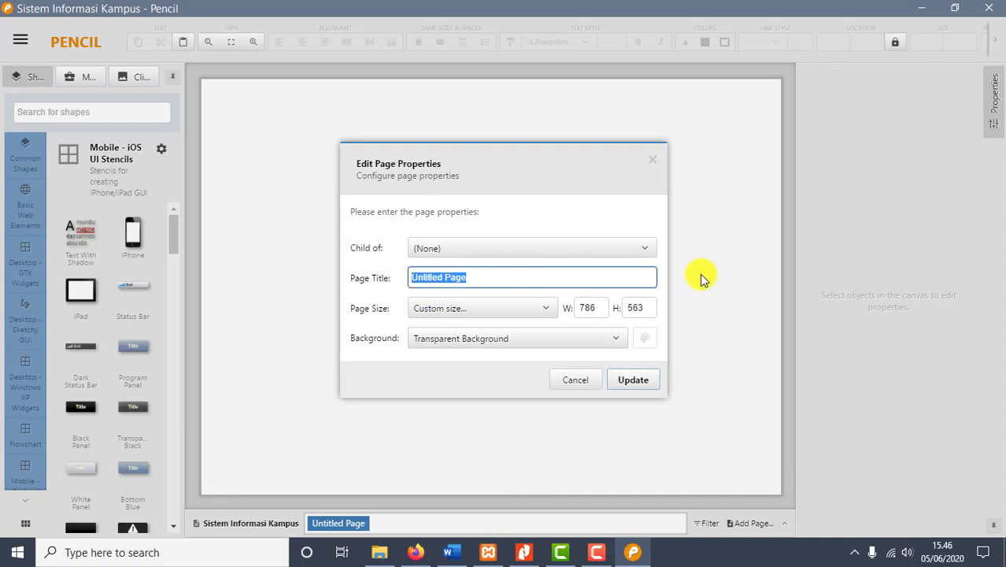
type("H")
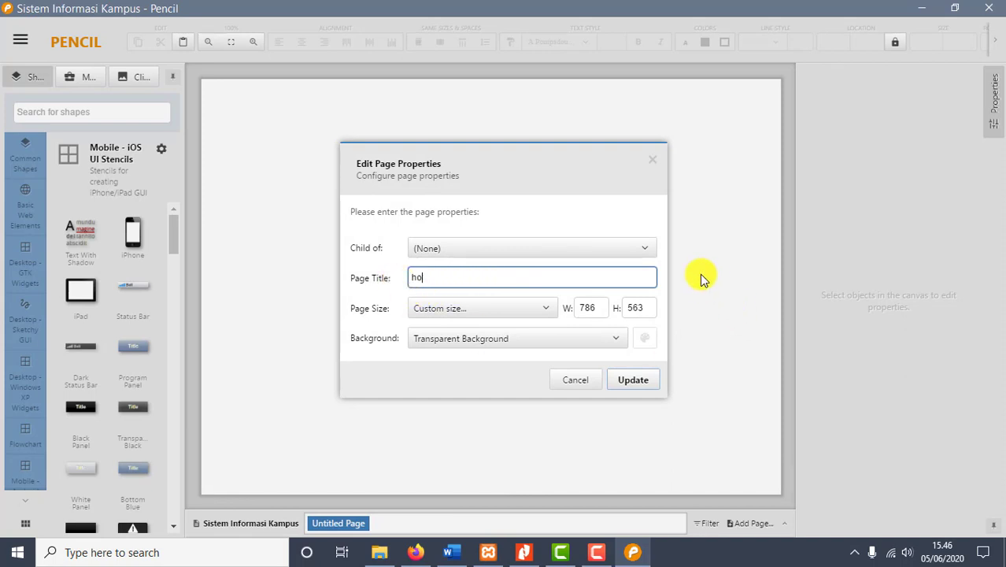
left_click(547, 307)
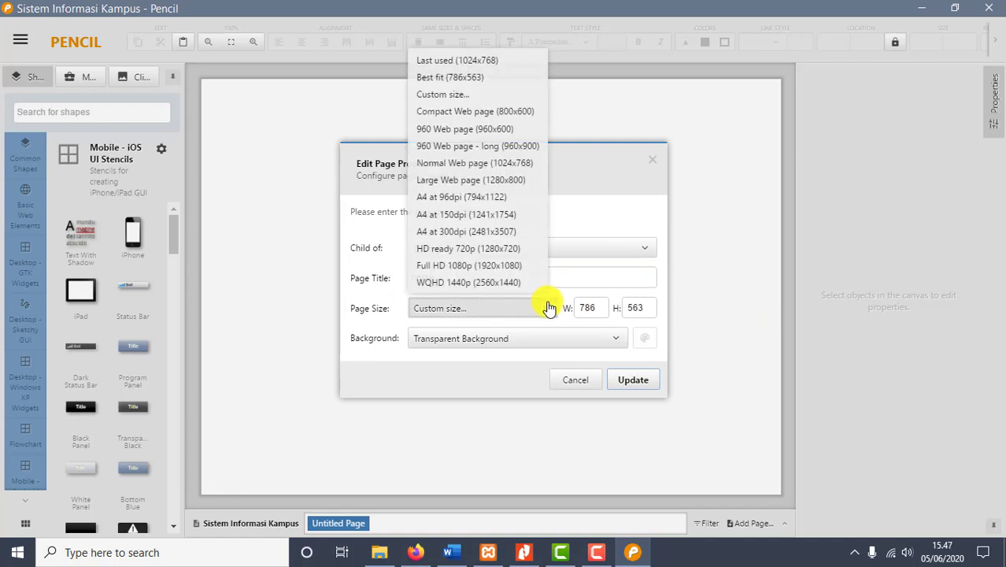
left_click(470, 169)
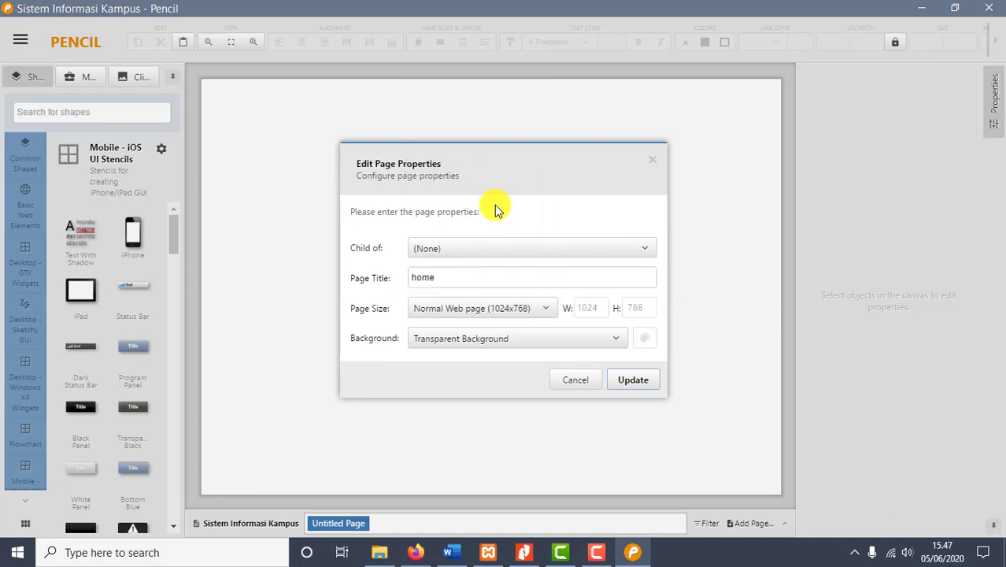
- Give the page a light yellow background color, #FFFF99, and update the page properties
left_click(548, 348)
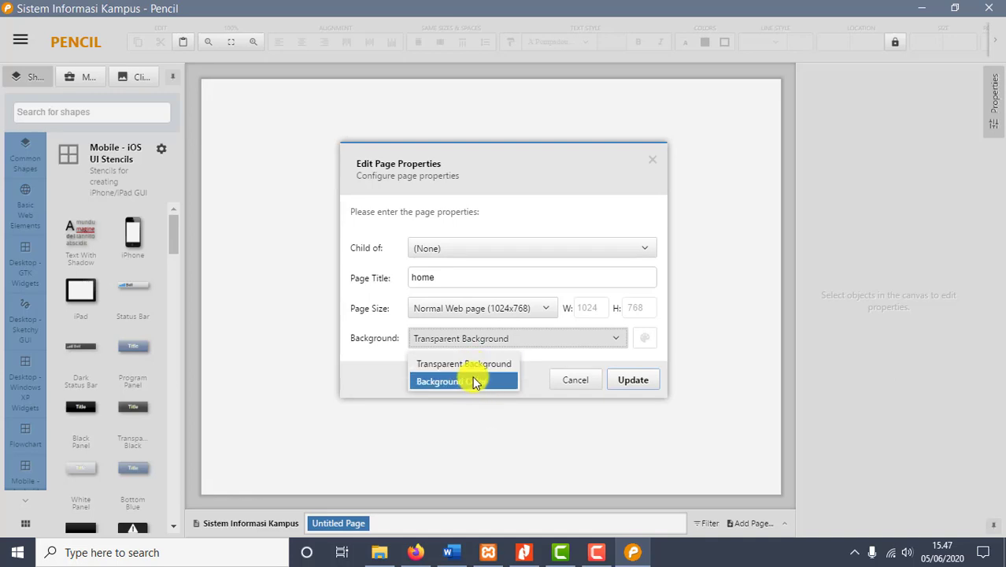
left_click(475, 382)
left_click(645, 339)
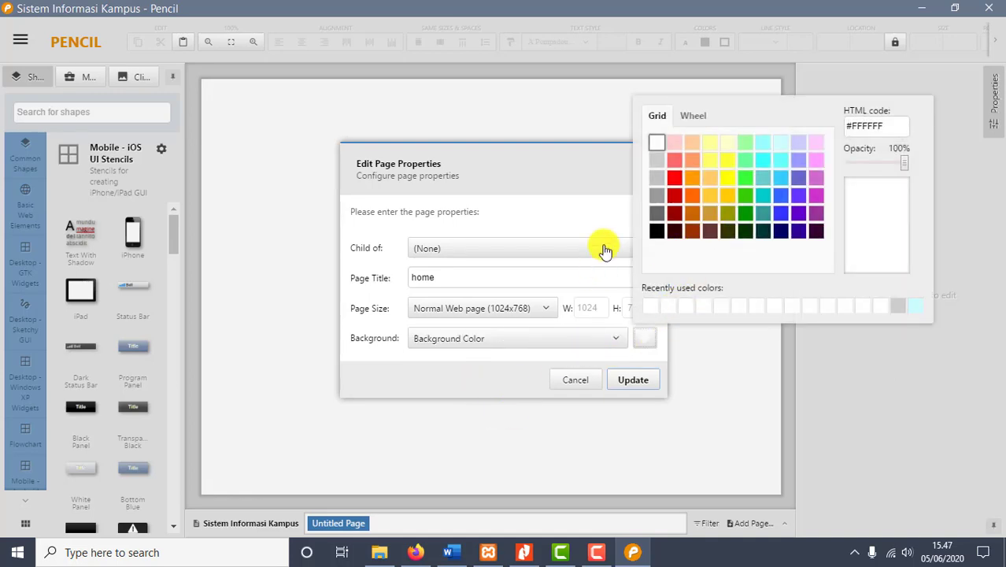
left_click(726, 158)
left_click(710, 143)
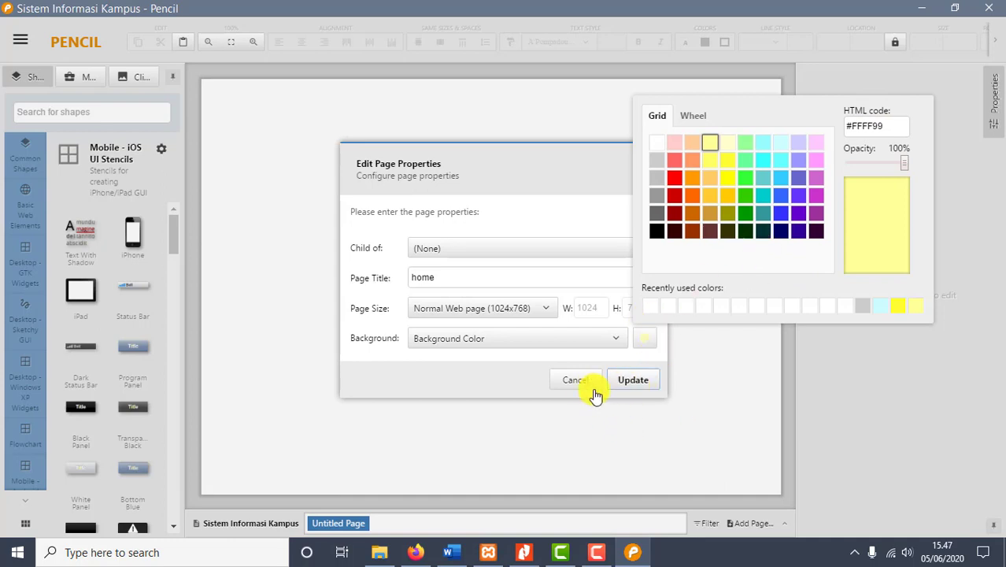
left_click(468, 394)
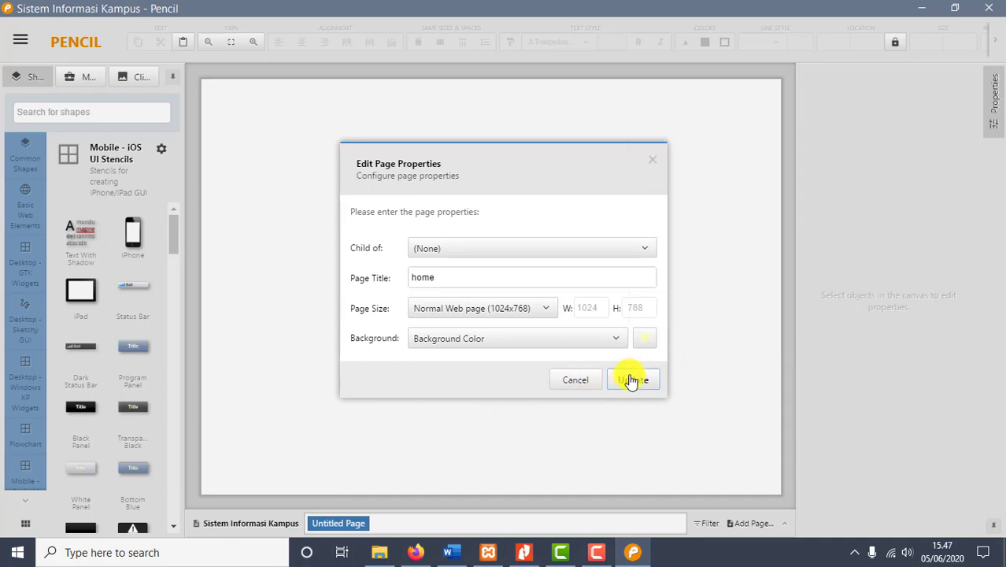
left_click(632, 381)
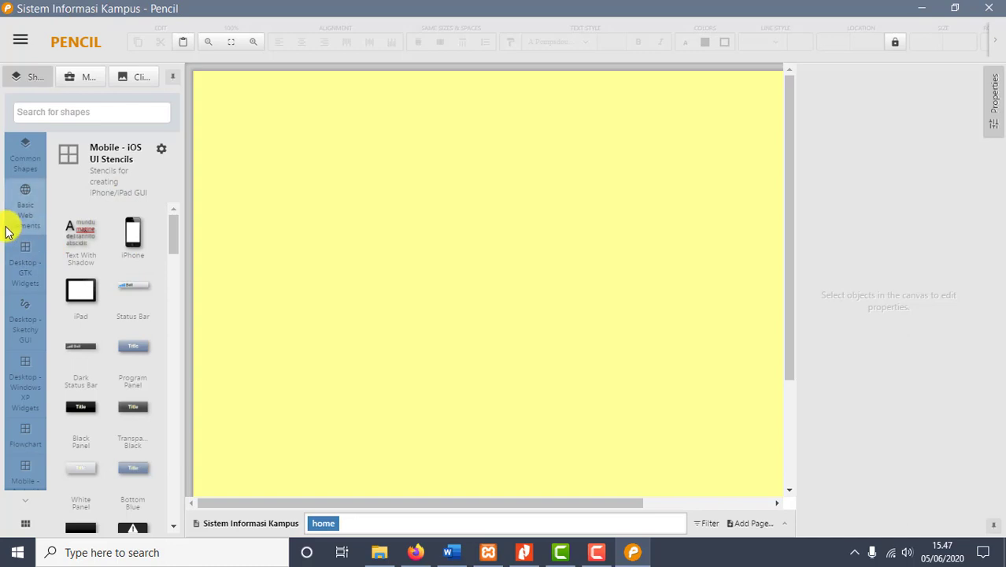
- Place a Desktop - GTK Widgets panel at the top of the page and stretch it across the full width, about 1025 by 200
left_click(40, 205)
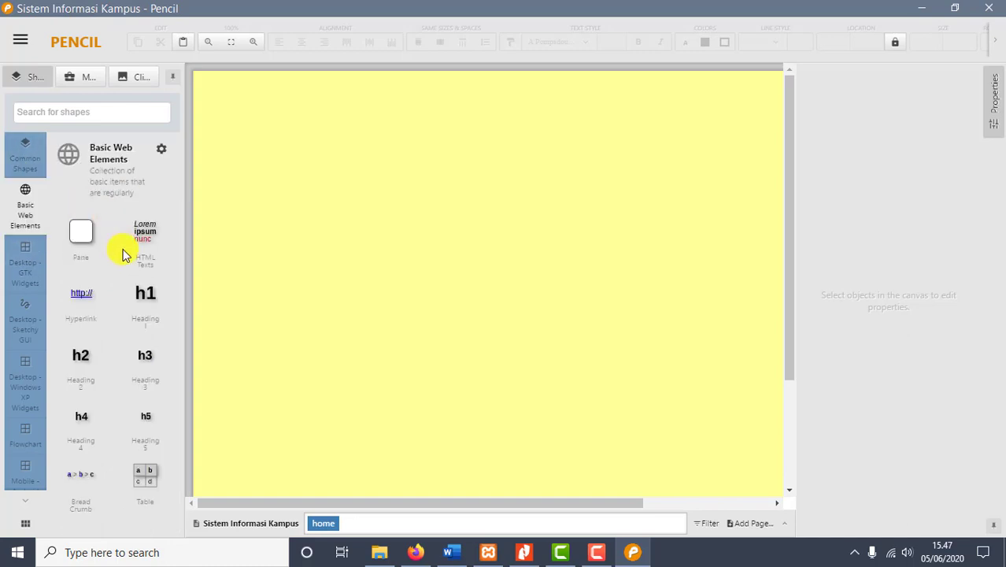
left_click(16, 255)
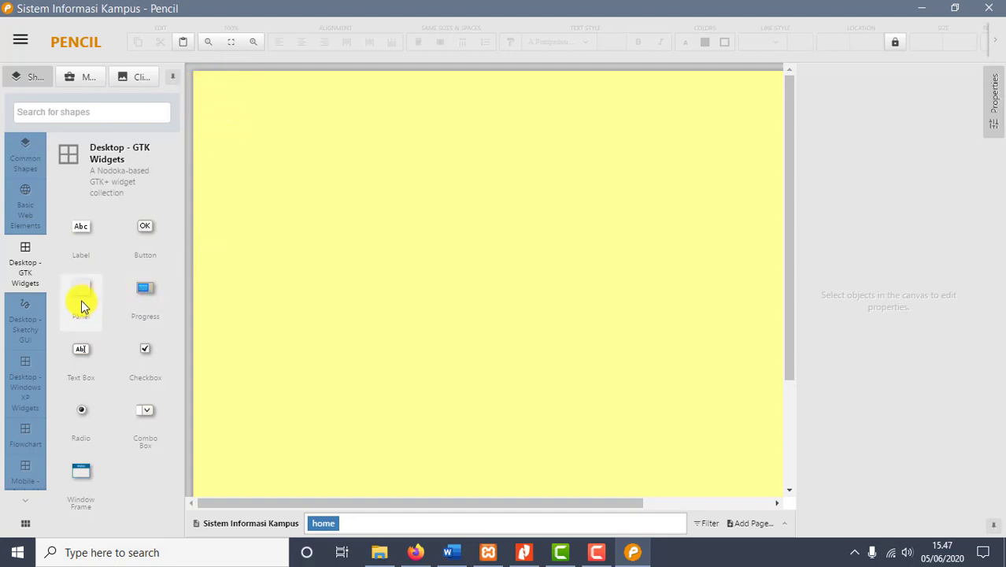
left_click_drag(82, 303, 302, 145)
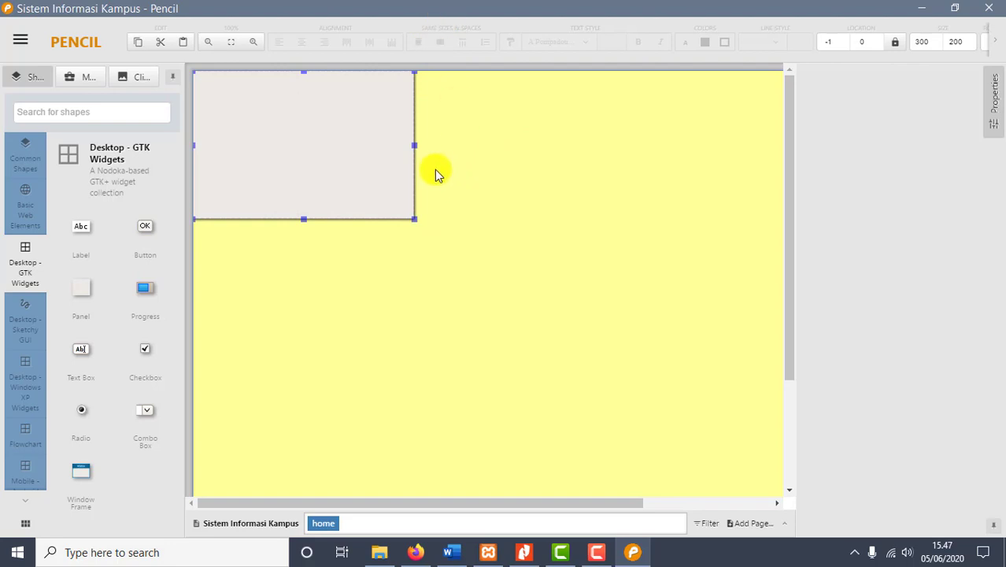
left_click_drag(413, 146, 768, 130)
left_click(698, 306)
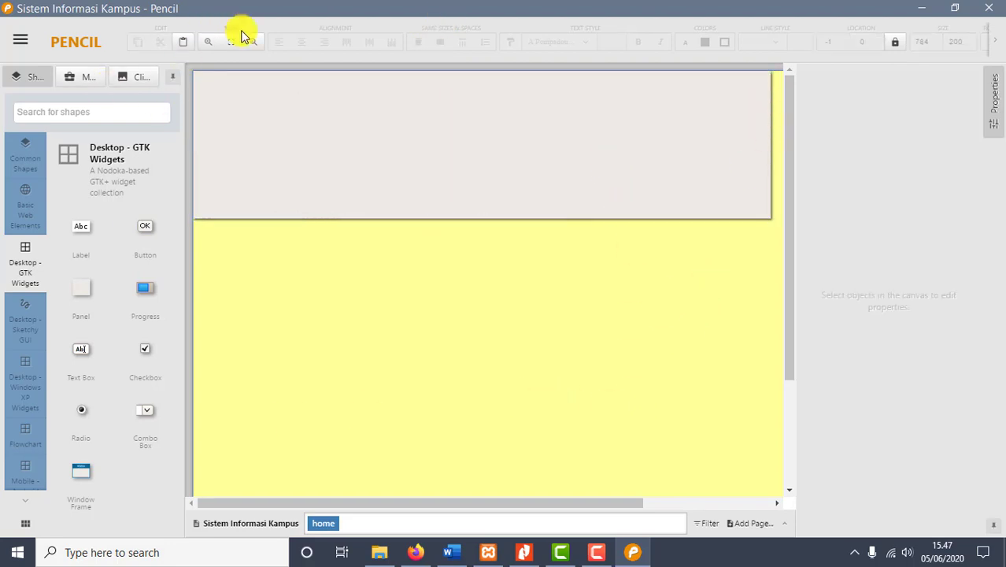
left_click(212, 45)
left_click(210, 47)
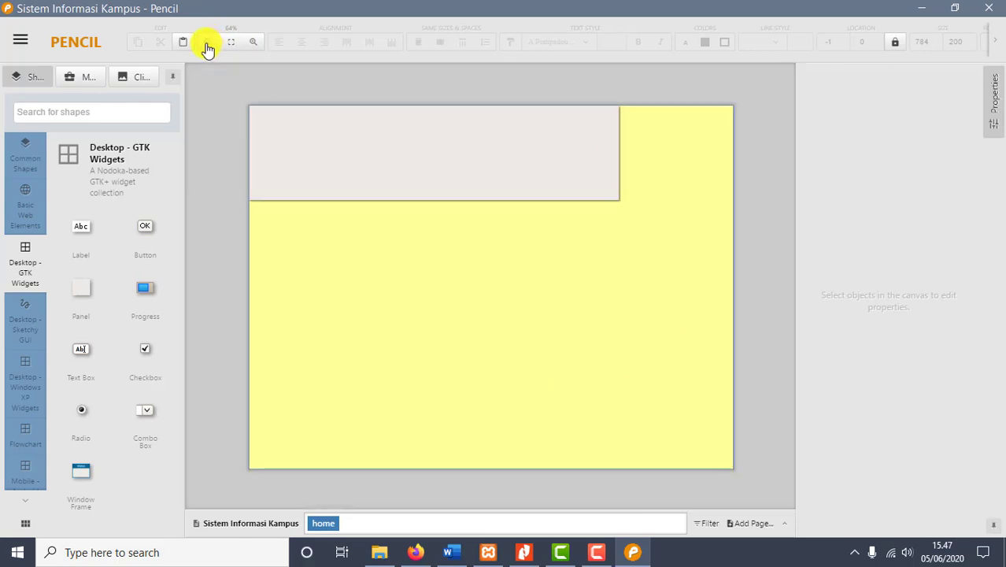
left_click(534, 163)
left_click_drag(618, 155, 733, 168)
left_click(606, 342)
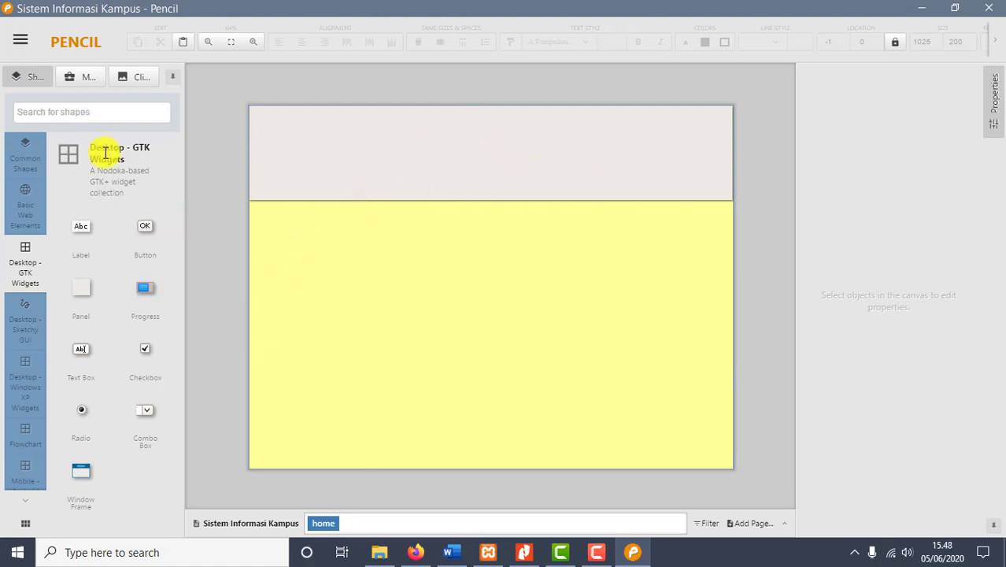
- Add a second GTK panel along the page's bottom edge as a full-width strip about 1028 by 70
left_click_drag(81, 293, 304, 409)
left_click_drag(320, 369, 340, 433)
left_click_drag(392, 451, 735, 440)
left_click(463, 346)
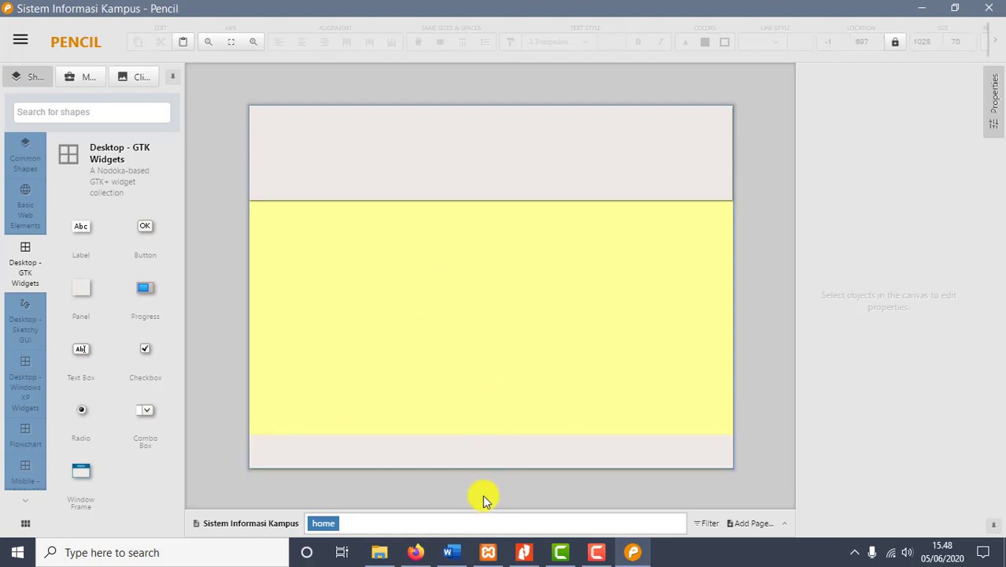
left_click(464, 445)
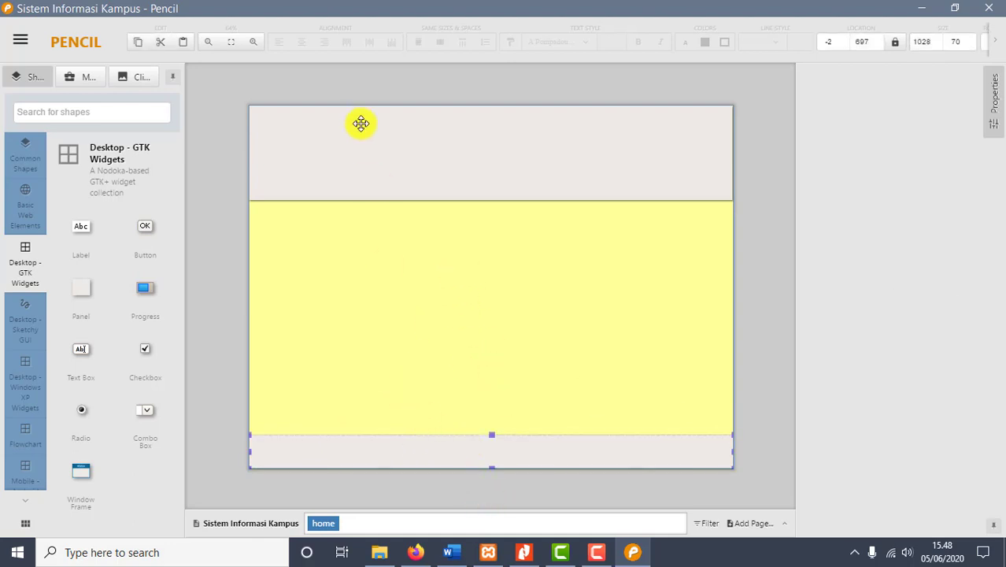
- Add a GTK panel along the page's left side between header and footer, sized about 252 by 478
left_click(462, 428)
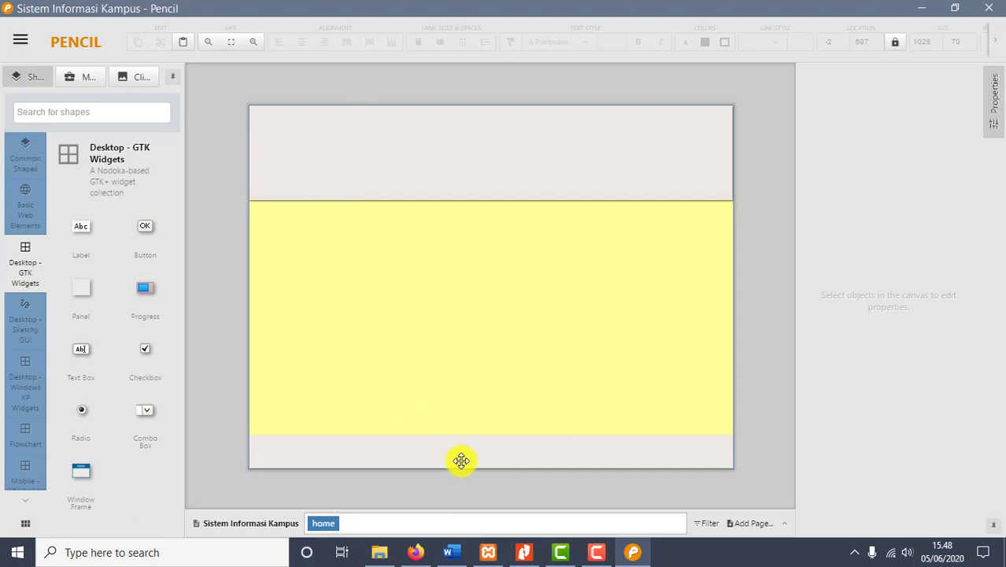
left_click_drag(81, 285, 319, 251)
left_click_drag(318, 296, 351, 431)
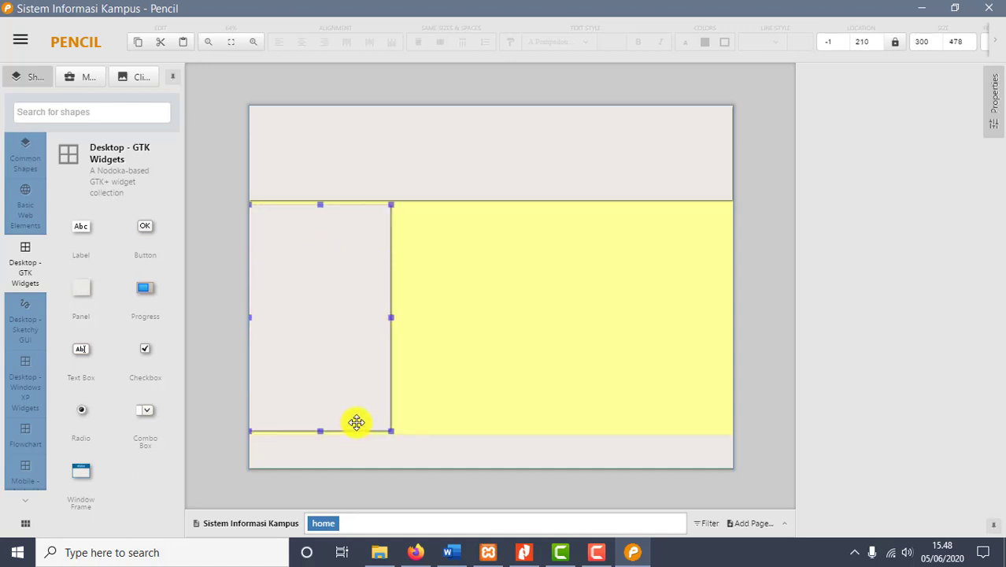
left_click_drag(394, 313, 369, 317)
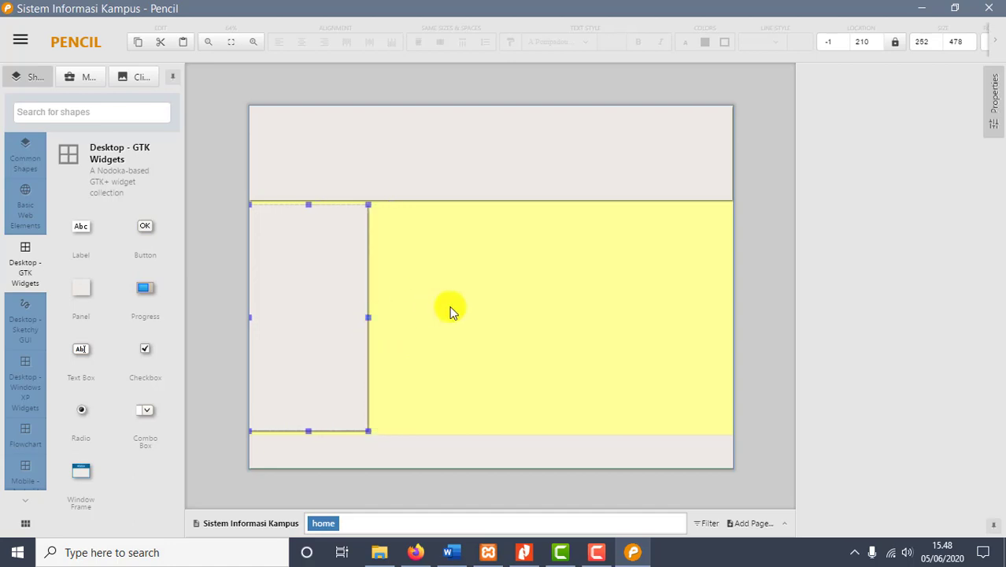
left_click(451, 310)
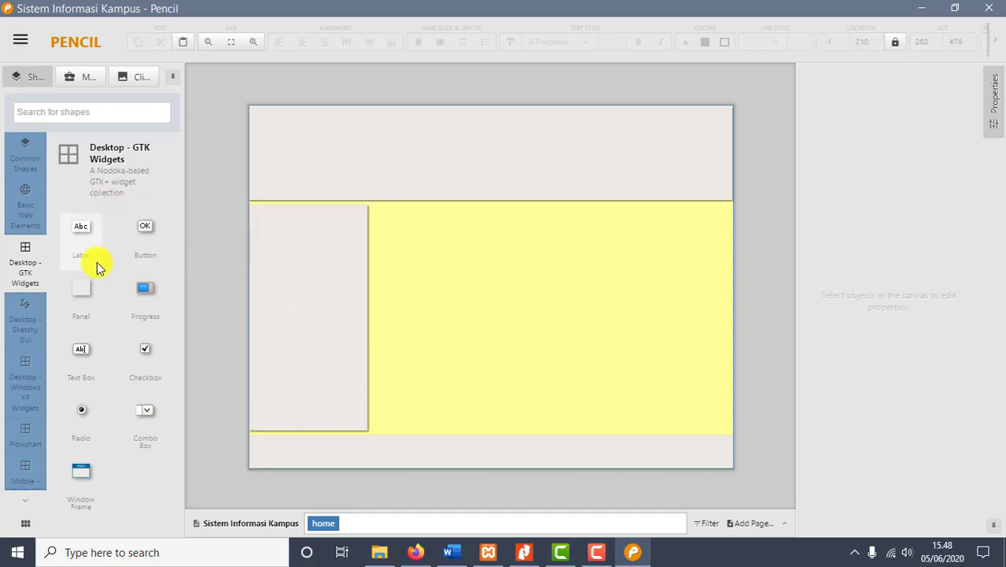
- Add a GTK content panel beside the left sidebar, reaching the page's right edge and the footer, about 775 by 480
left_click_drag(83, 287, 479, 239)
left_click_drag(467, 251, 443, 253)
left_click_drag(518, 252, 743, 276)
left_click_drag(553, 299, 557, 432)
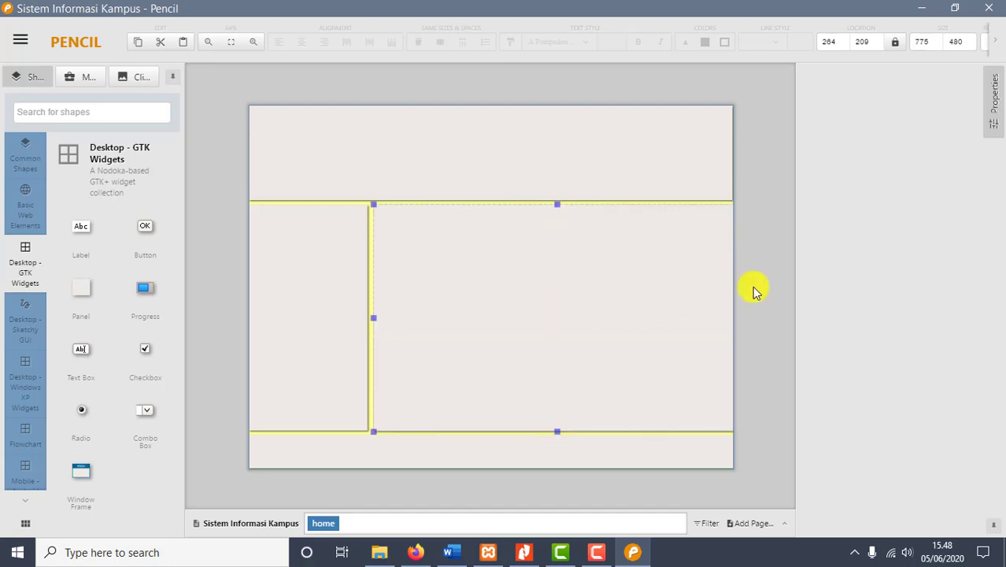
- Widen the header panel past both page edges to about 1045 by 200
left_click(685, 165)
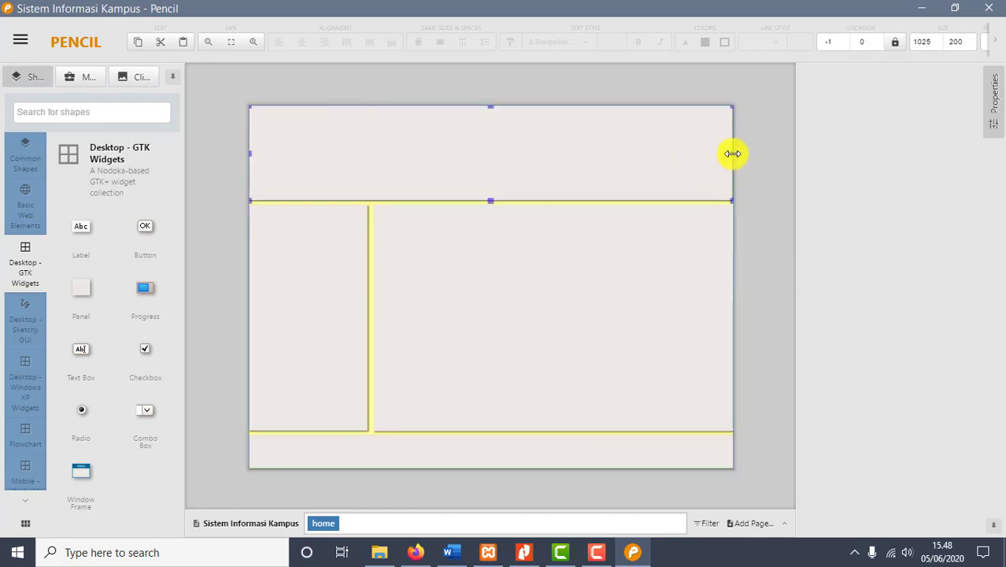
left_click_drag(732, 152, 759, 175)
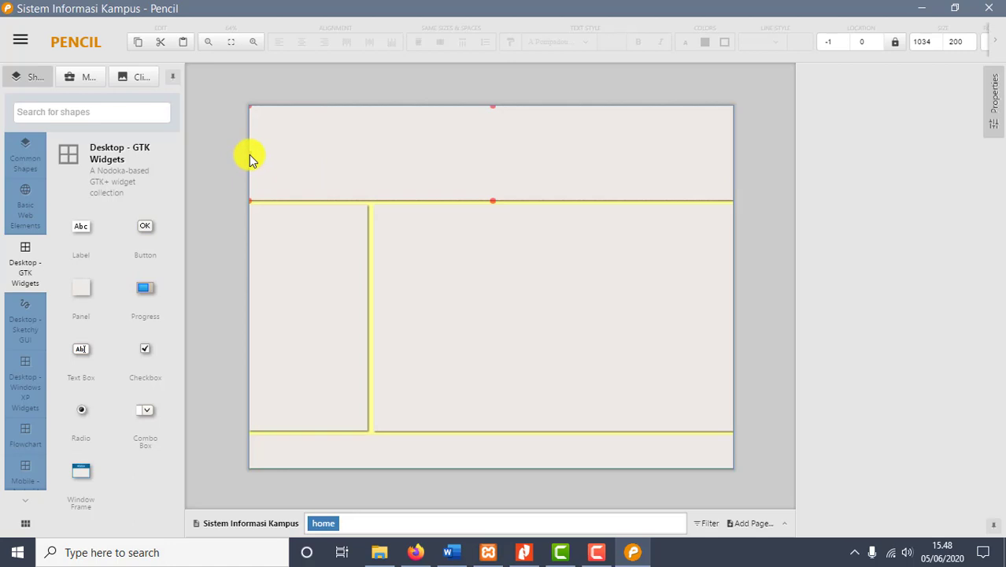
left_click(307, 231)
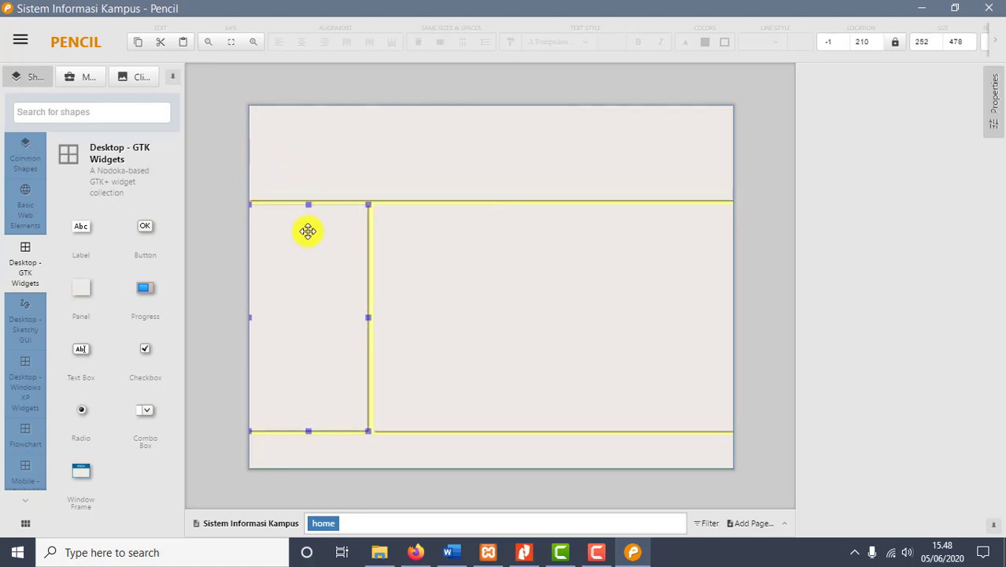
left_click(277, 169)
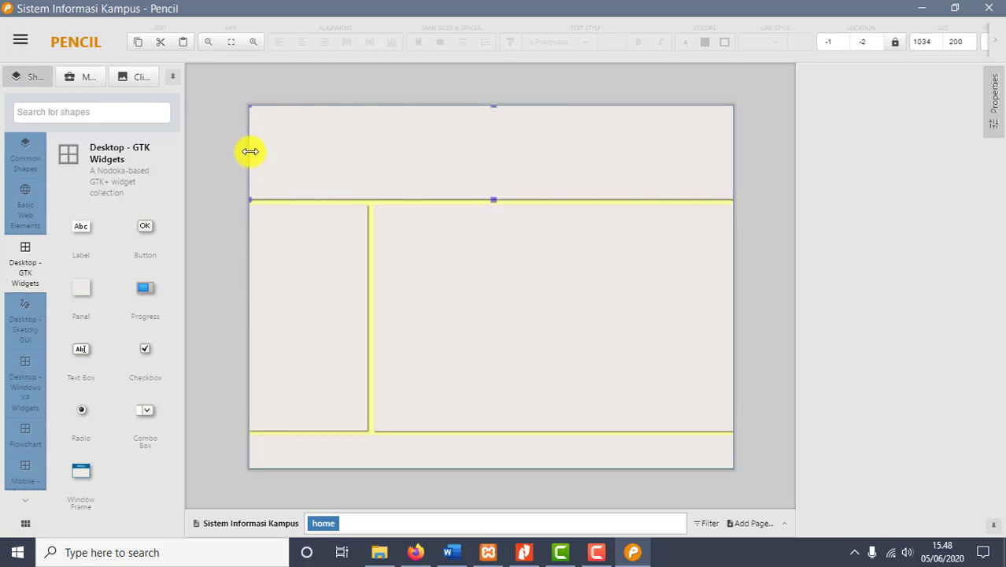
left_click_drag(249, 152, 245, 154)
left_click(400, 173)
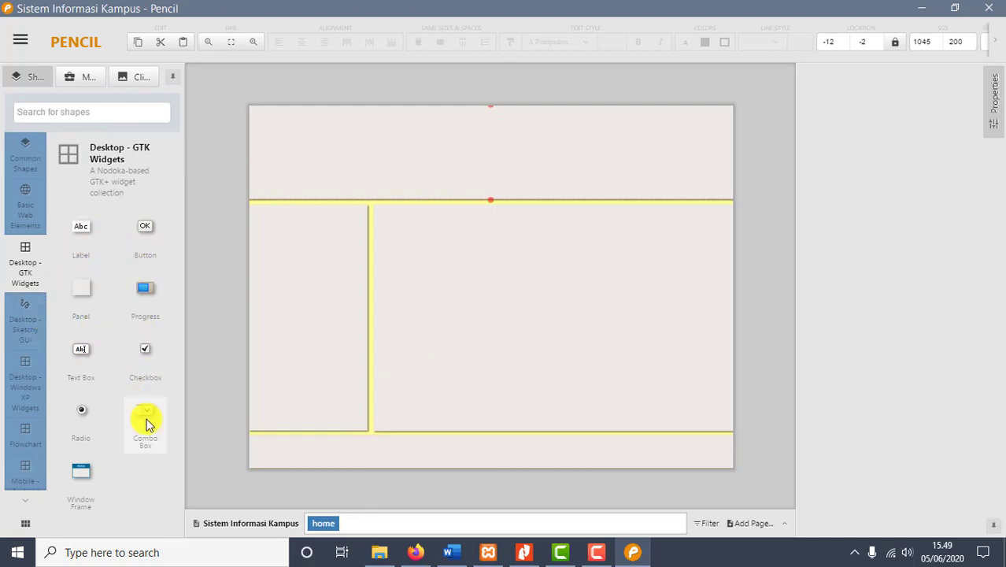
- Place a GTK label in the middle of the header panel and set its font size to 35
left_click_drag(439, 158, 448, 152)
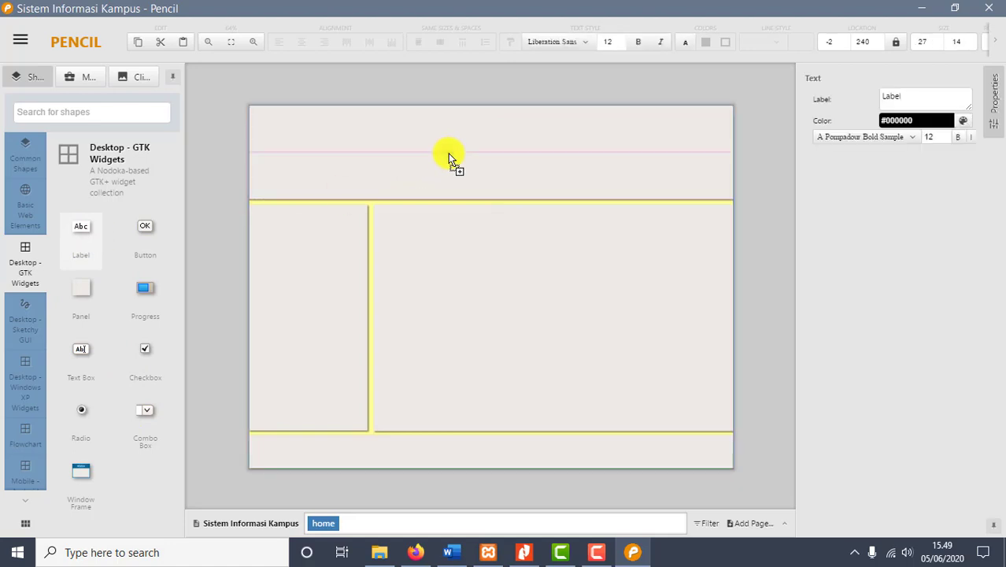
left_click(946, 137)
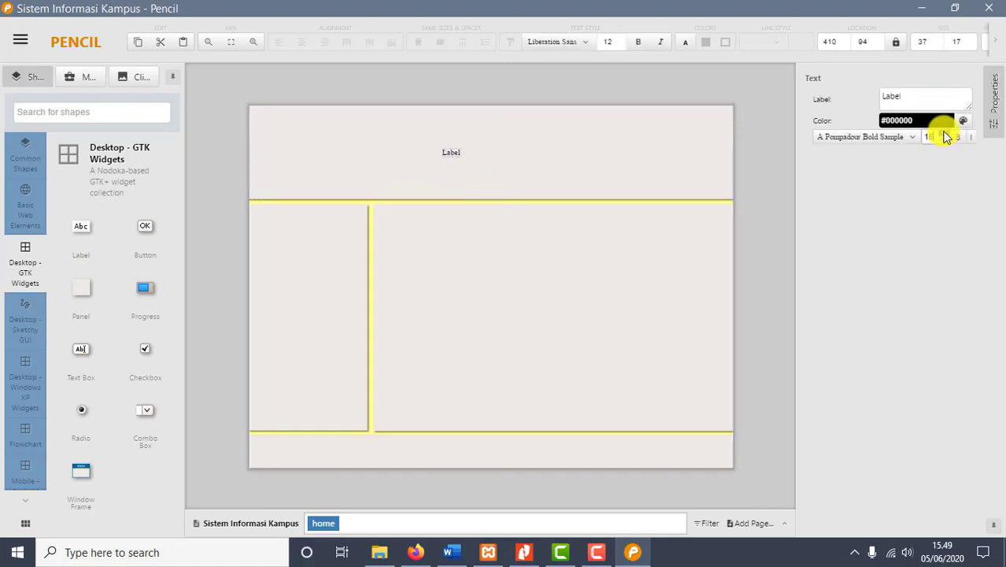
left_click(946, 137)
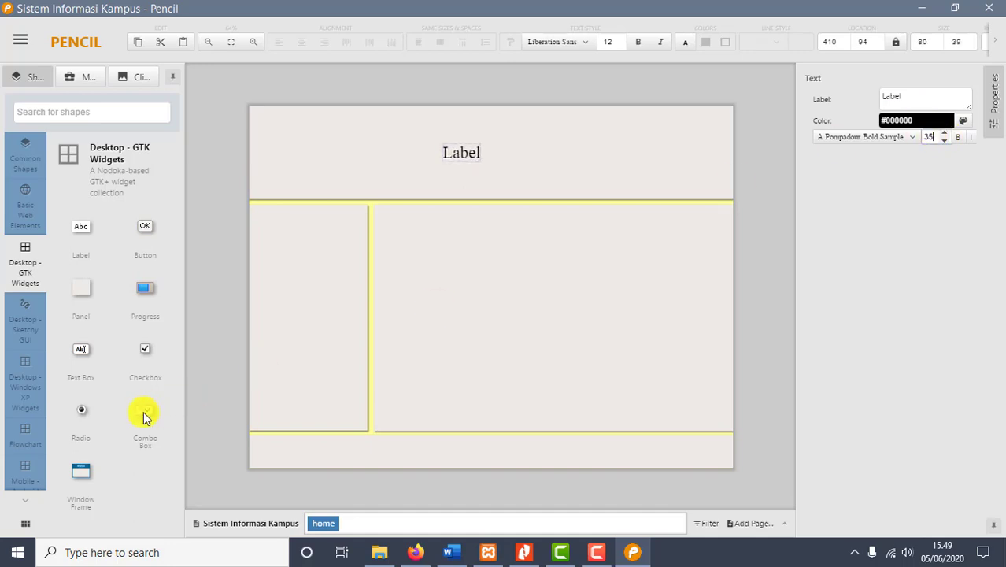
- Change the label's text to "Header" and move it up near the header panel's top center
left_click(37, 315)
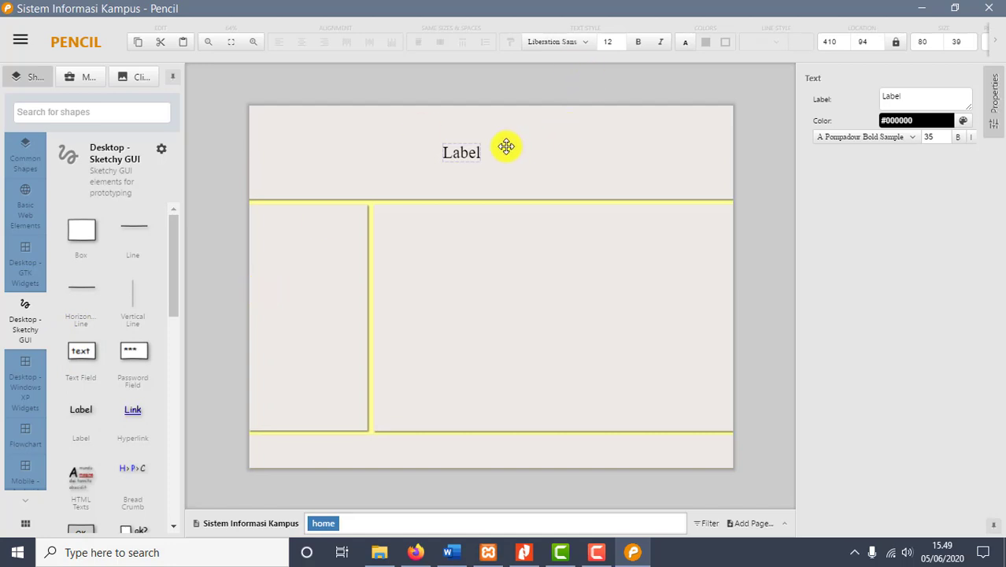
left_click(462, 150)
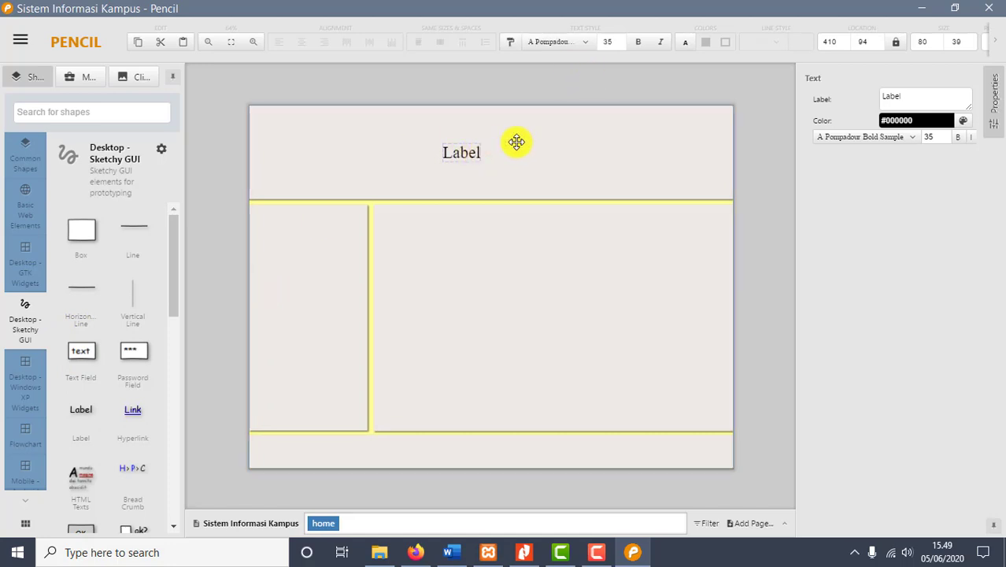
double_click(459, 149)
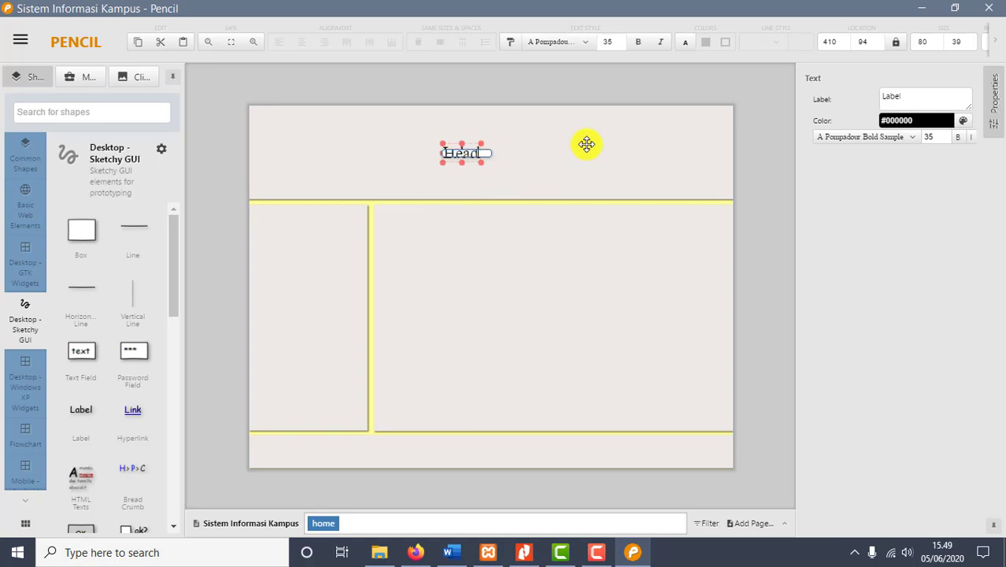
left_click(579, 146)
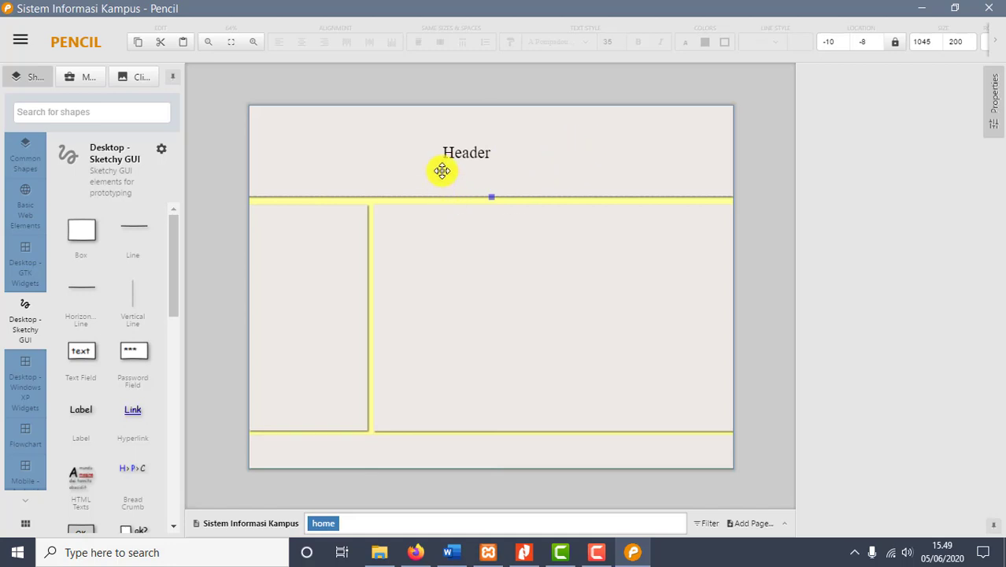
left_click(474, 152)
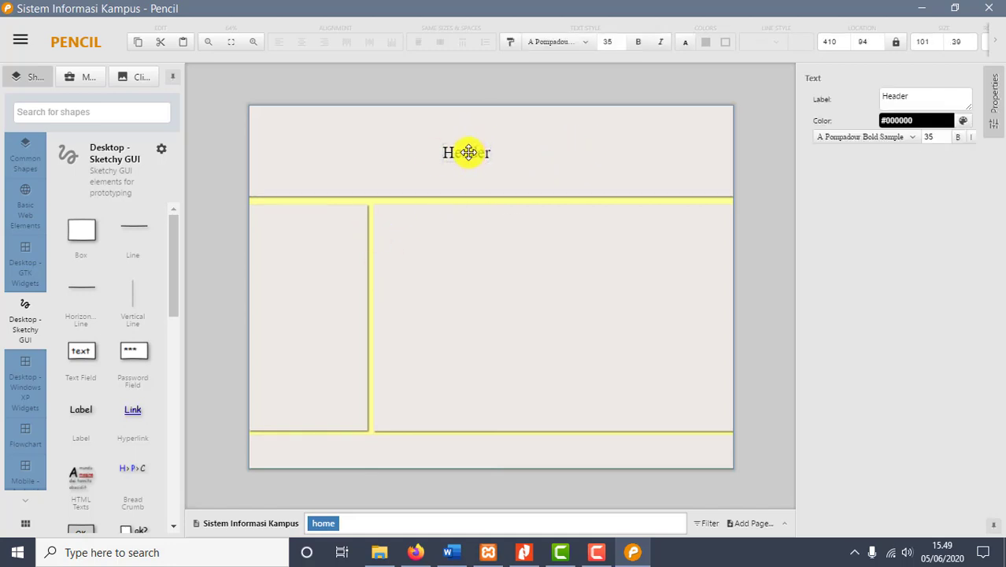
left_click_drag(473, 151, 478, 128)
- Extend the left sidebar and content panels upward toward the header, making the content panel about 486 high
left_click(520, 307)
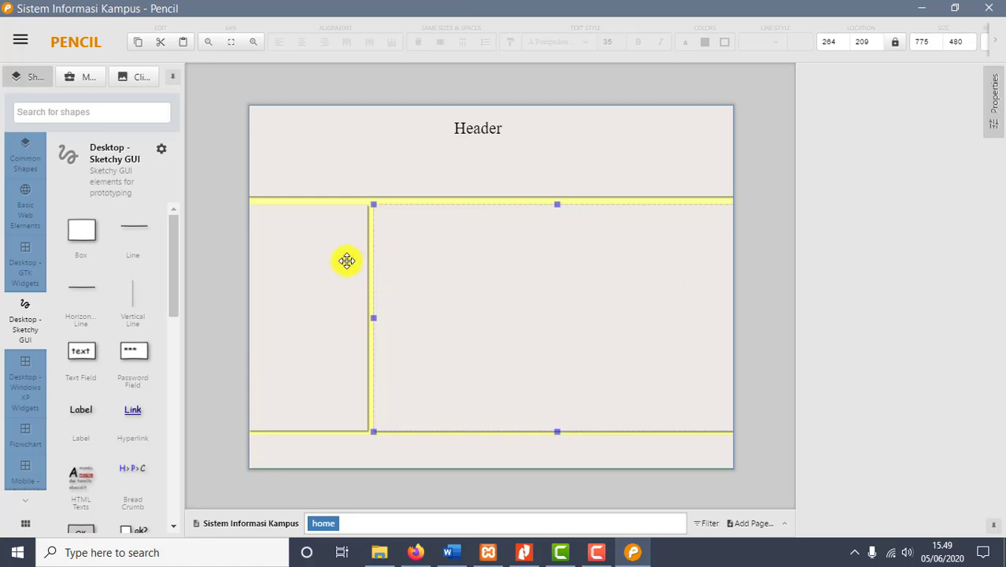
left_click(346, 260)
left_click(431, 250)
left_click(355, 250)
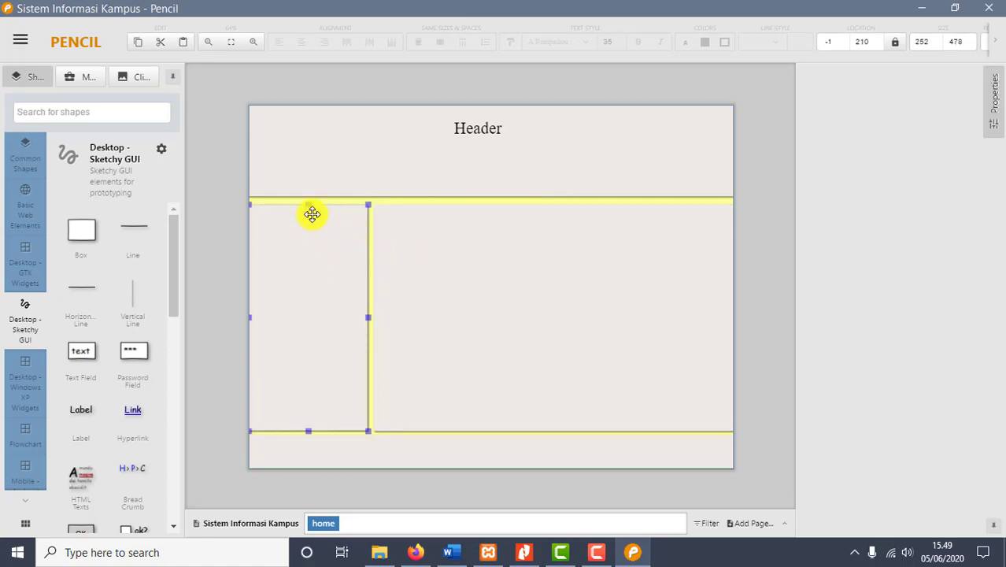
left_click(567, 236)
left_click_drag(555, 203, 555, 200)
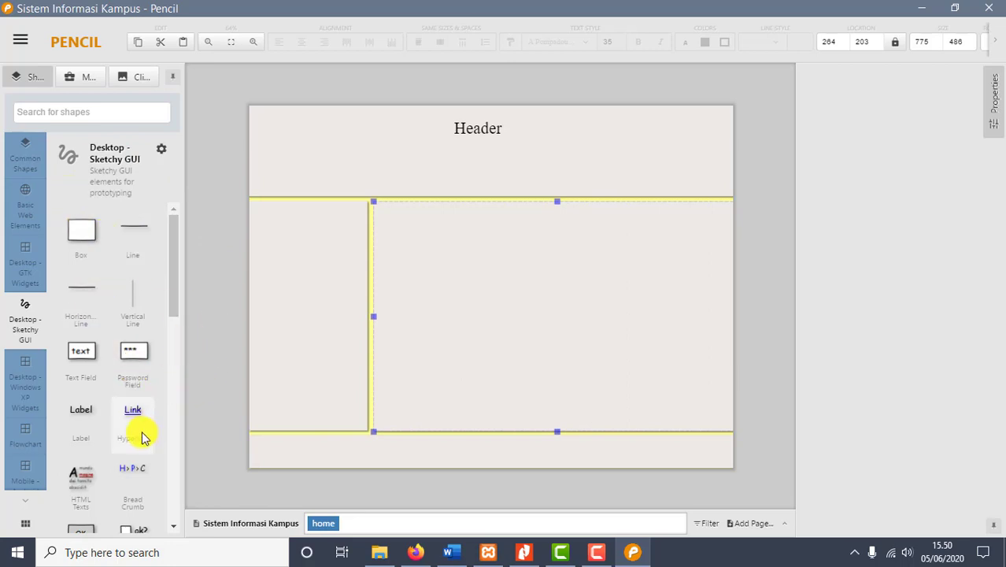
- Browse the Sketchy GUI, GTK Widgets and Basic Web Elements collections for a suitable button shape
scroll(148, 479, "down", 1)
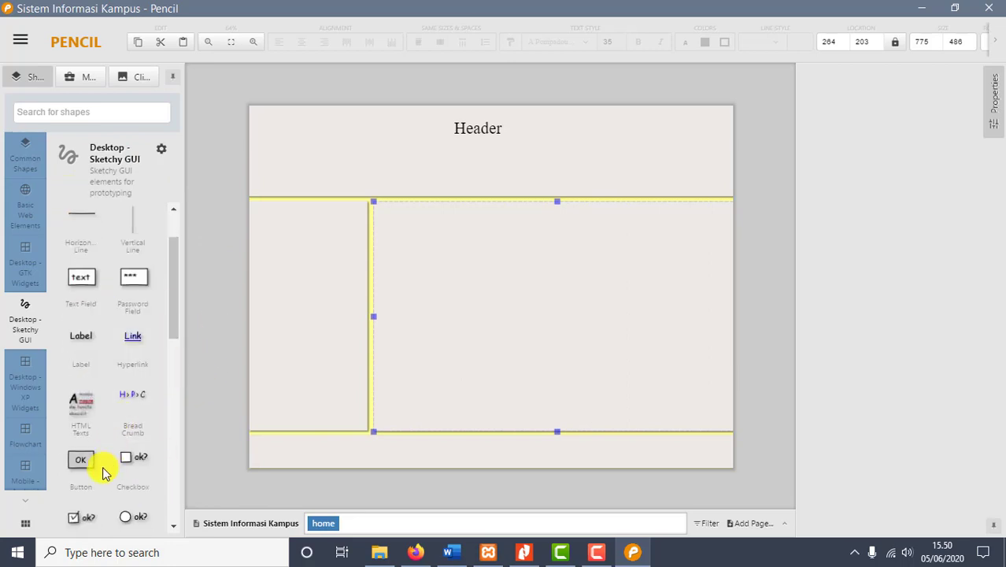
scroll(85, 405, "up", 1)
left_click(24, 267)
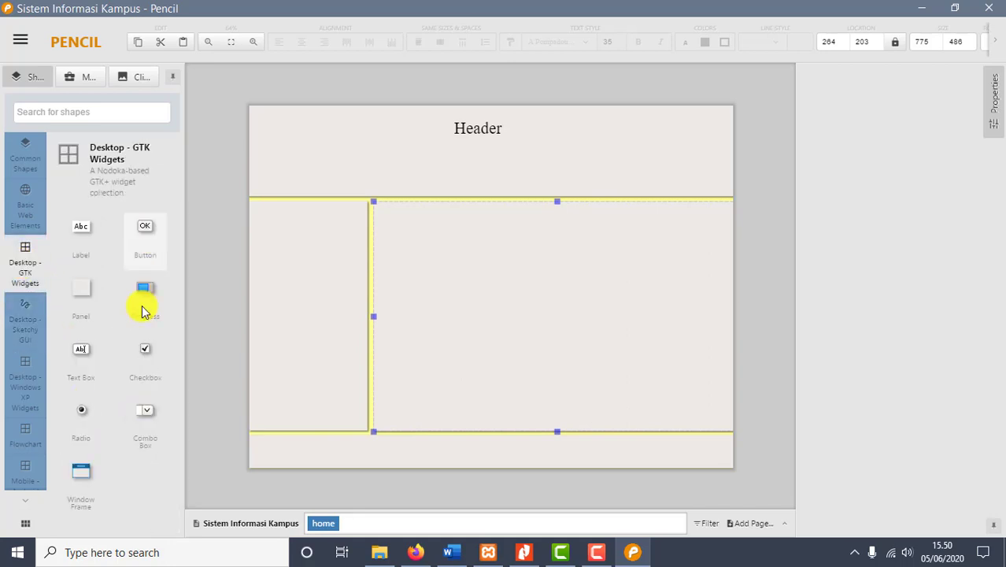
left_click(23, 211)
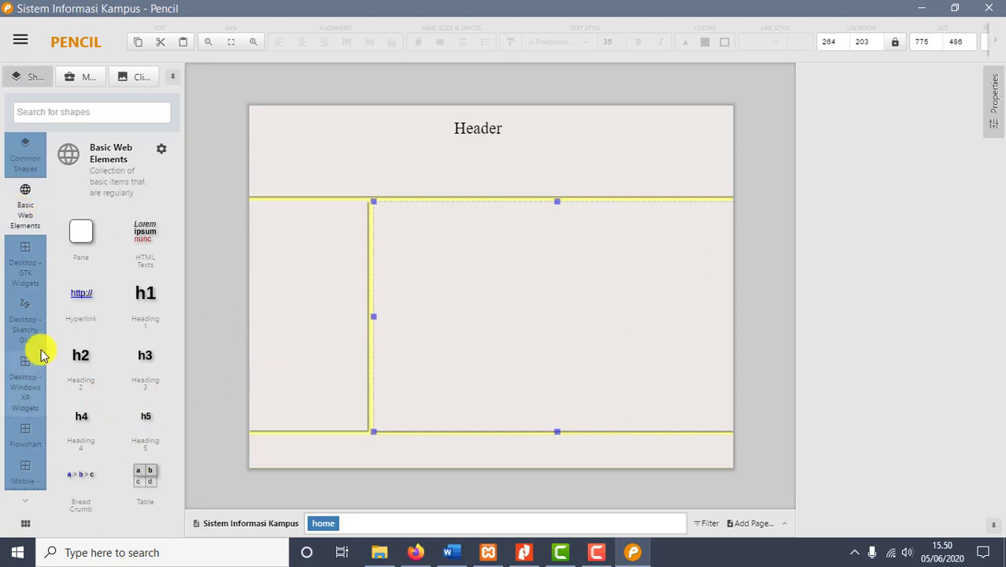
left_click(39, 285)
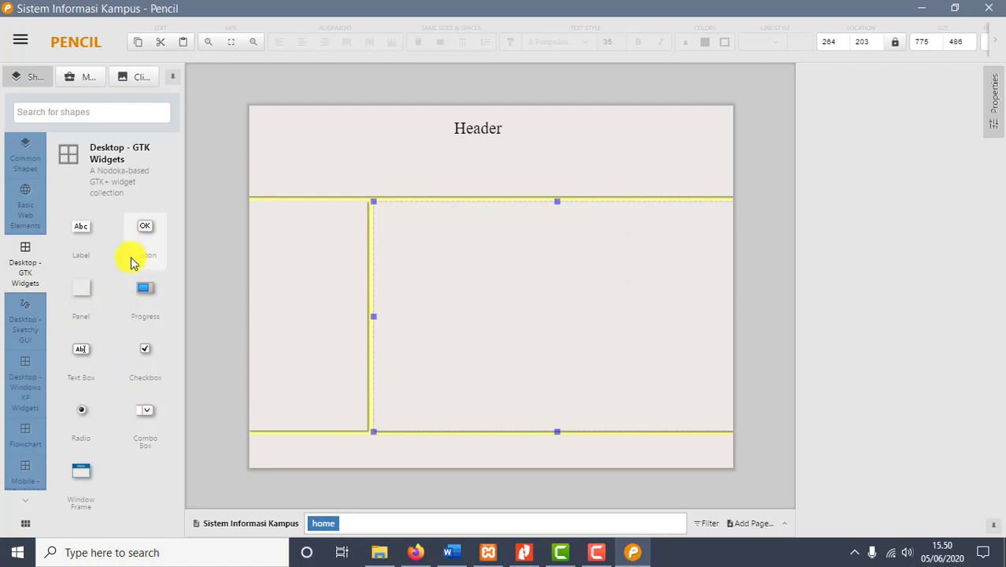
left_click(36, 312)
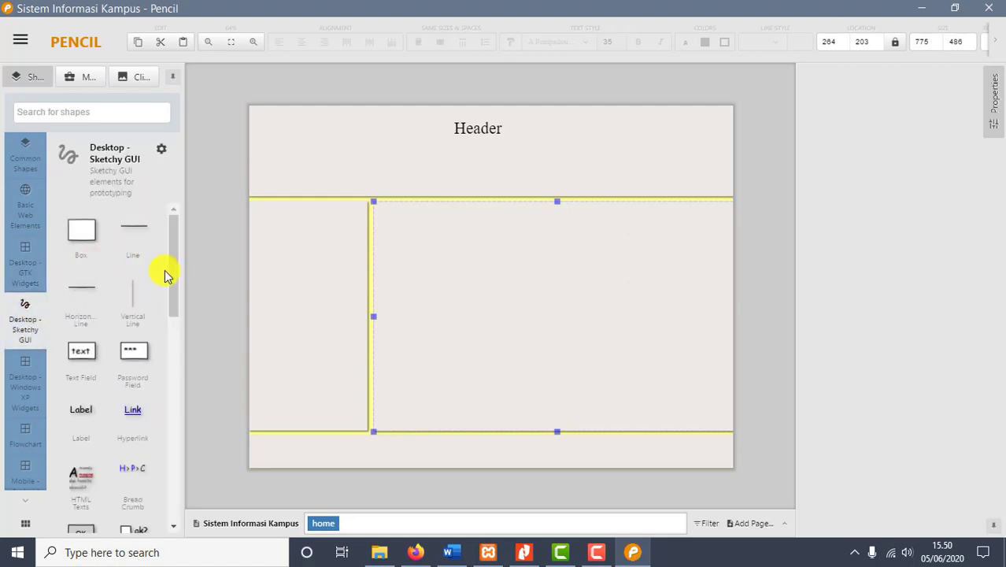
scroll(81, 496, "down", 1)
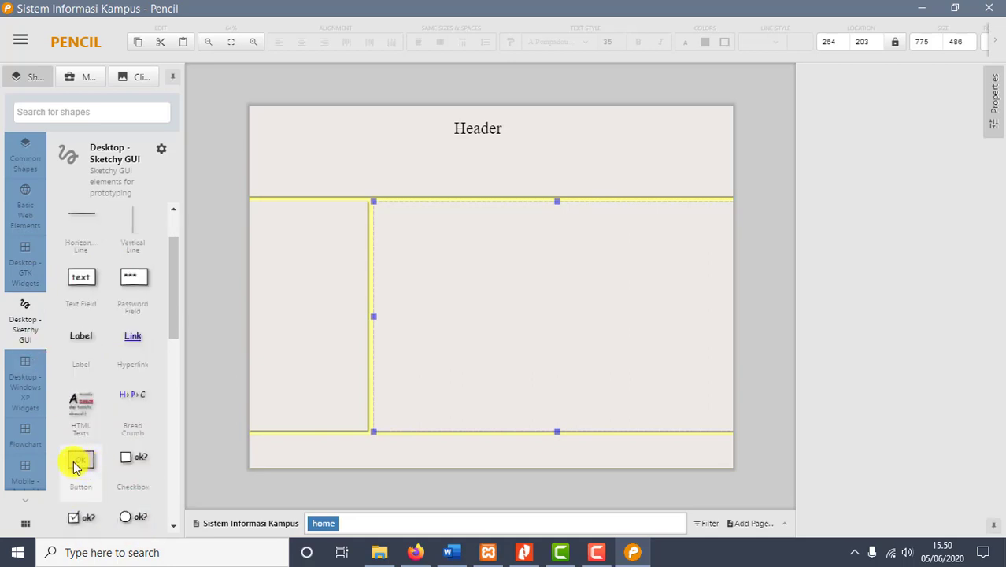
- Place a GTK button at the header's lower edge above the content panel, caption it "Home" and set its font size to 20
left_click(36, 263)
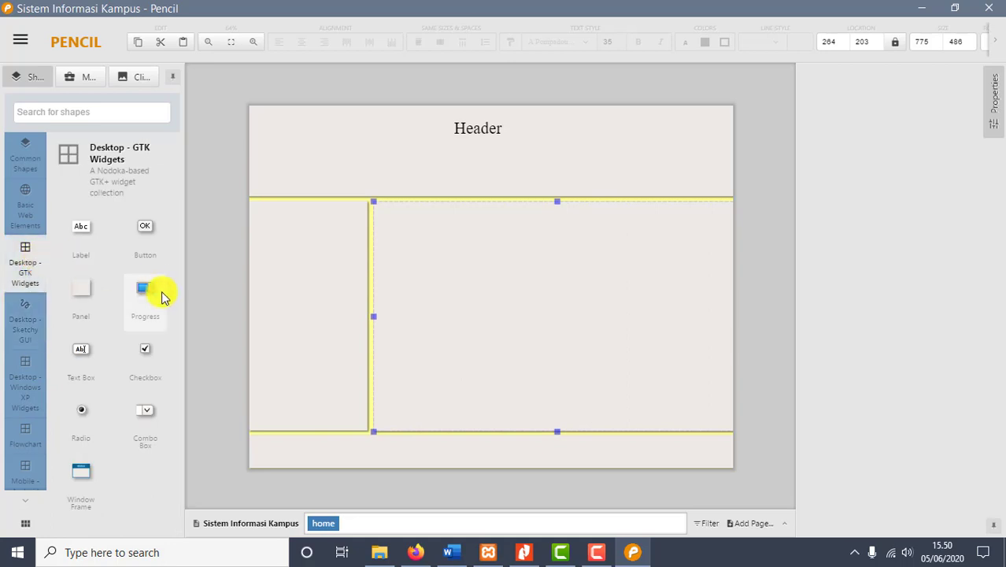
left_click_drag(144, 235, 388, 186)
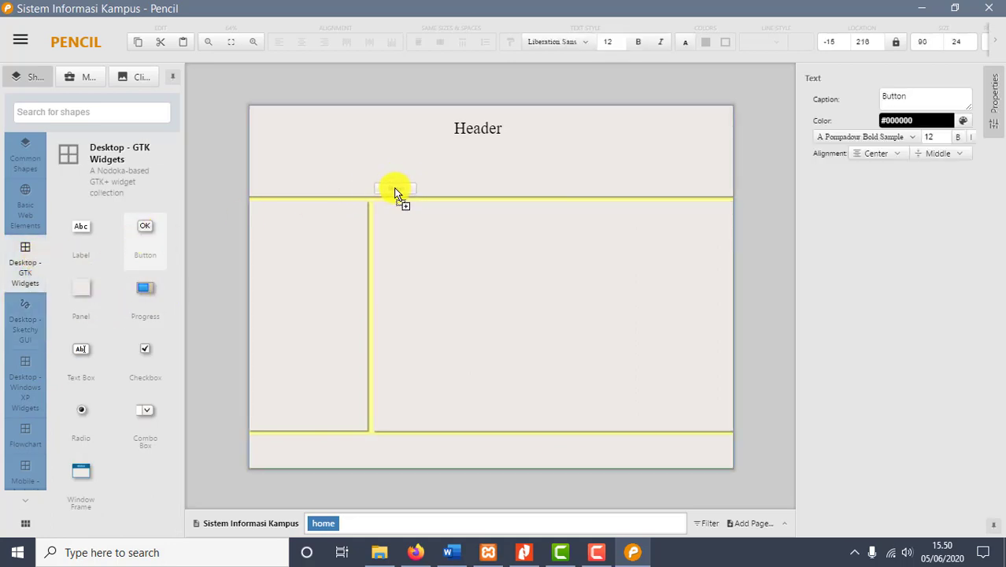
left_click_drag(395, 191, 396, 191)
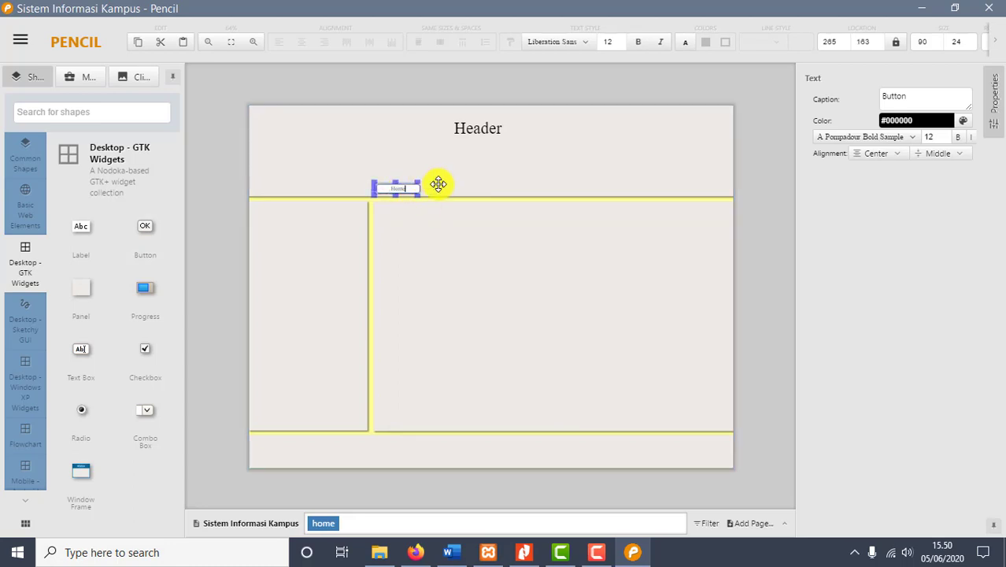
left_click(943, 135)
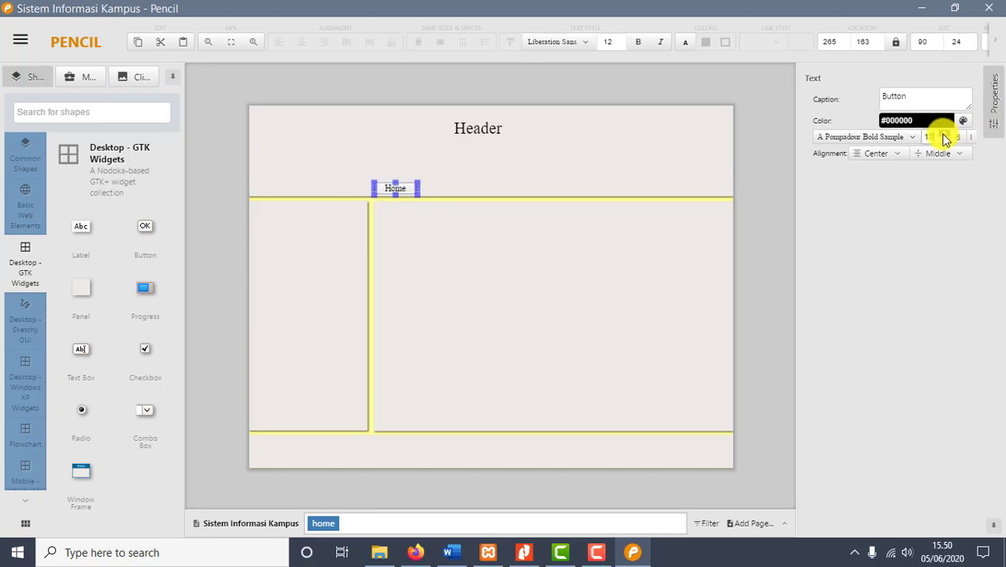
left_click(491, 336)
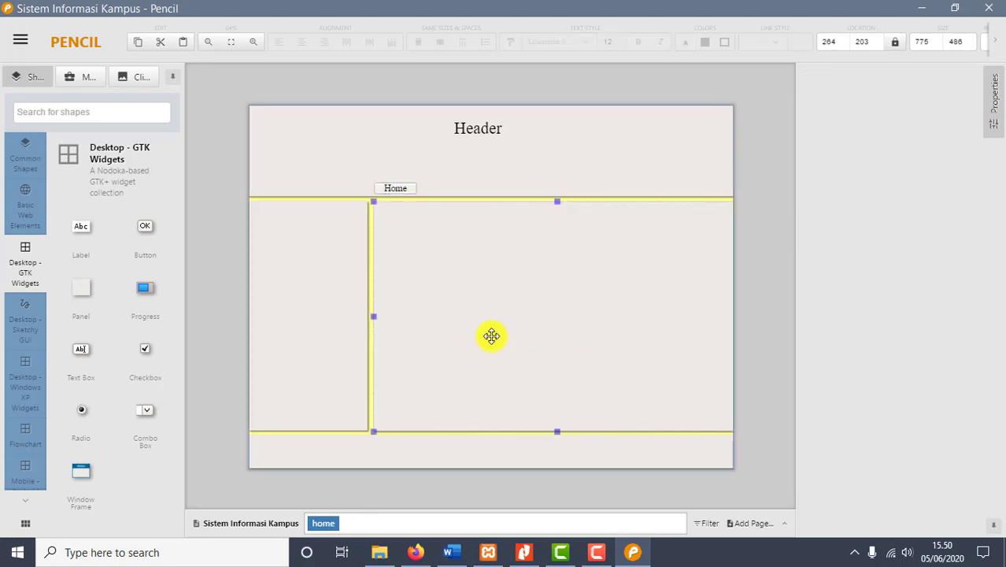
- Stretch the Home button slightly upward to a height of about 27
left_click(389, 187)
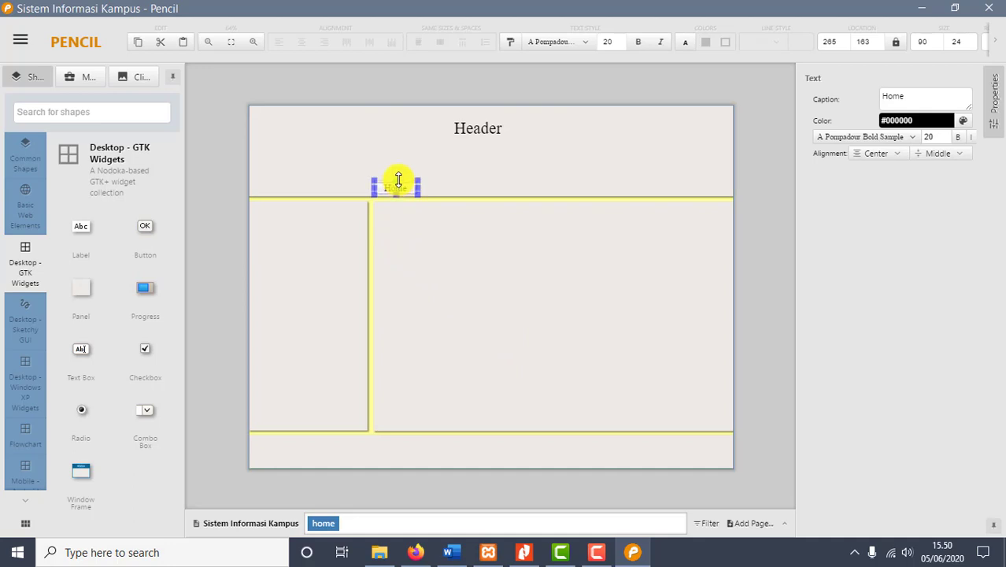
left_click_drag(398, 179, 398, 178)
left_click(445, 259)
- Duplicate the Home button, place the copy directly beside it and caption it "Sejarah"
left_click(403, 192)
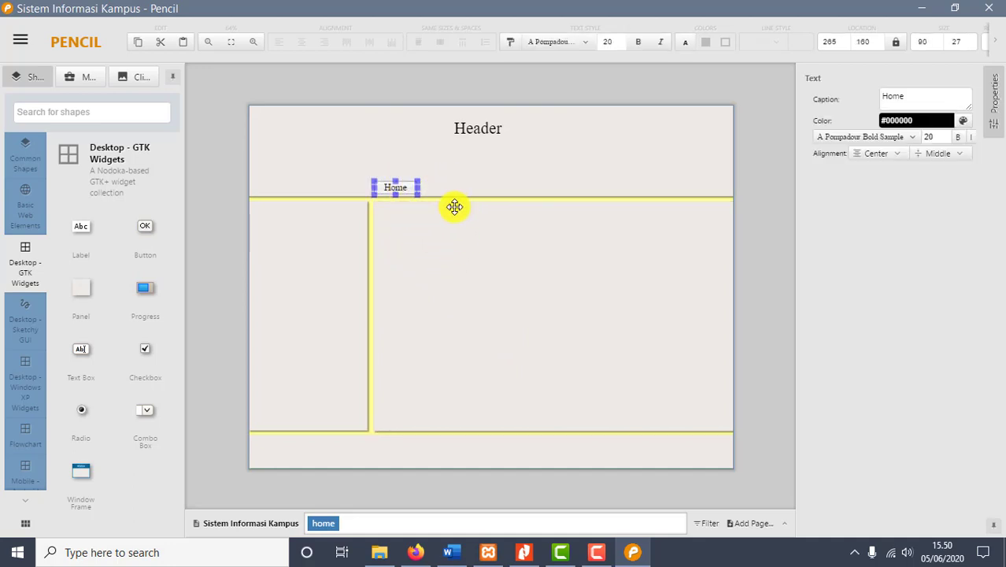
key("ctrl+v")
left_click_drag(420, 199, 448, 183)
double_click(461, 178)
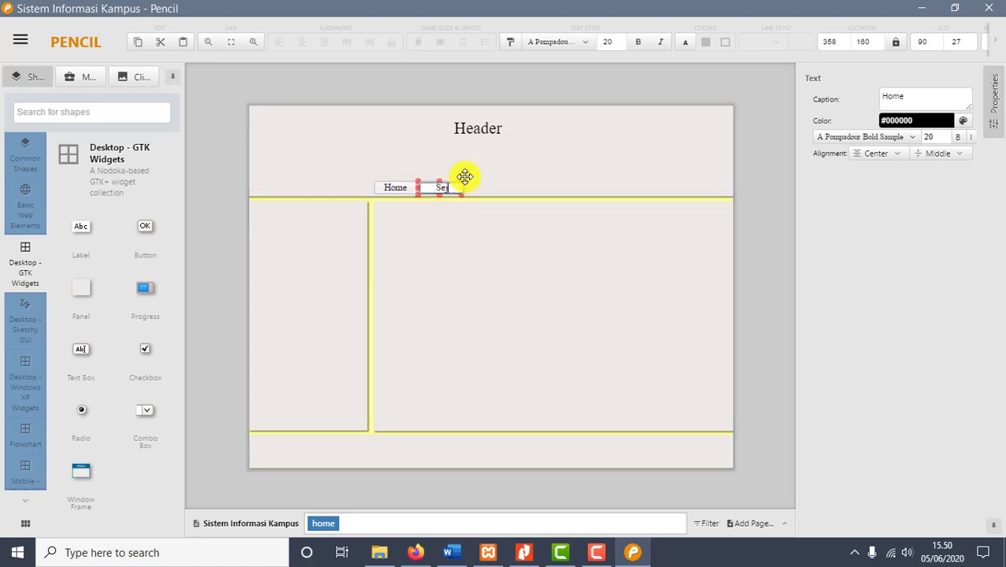
type("Sejarah")
left_click(477, 253)
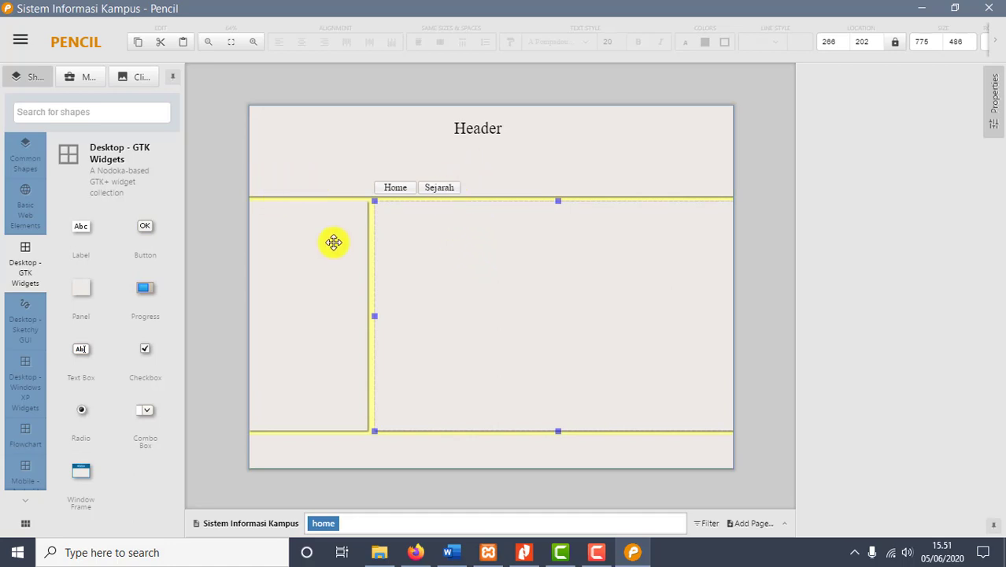
- Paste another copy of the Home button beside Sejarah in the menu row and caption it "Artikel"
left_click_drag(144, 232, 485, 166)
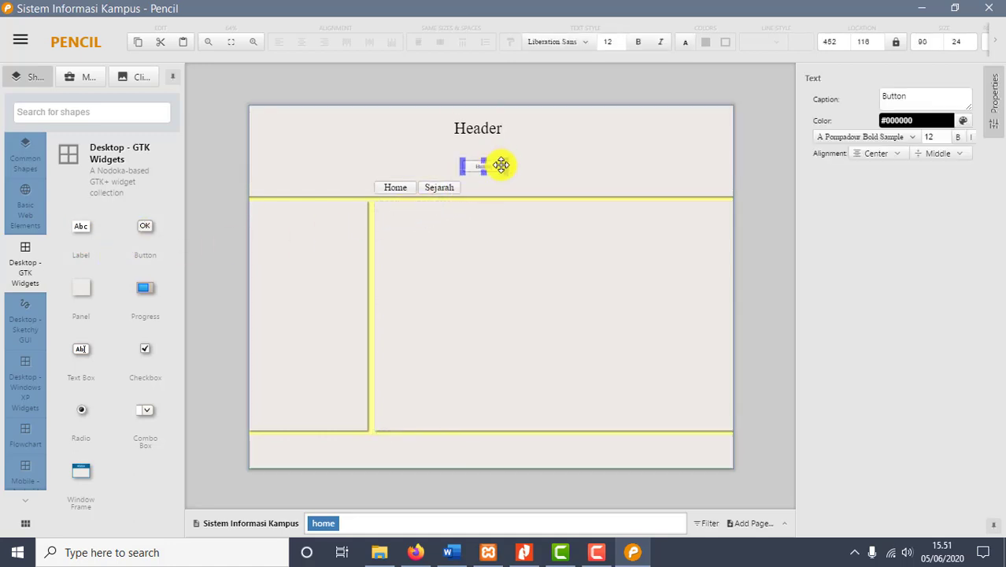
key("Delete")
left_click(450, 187)
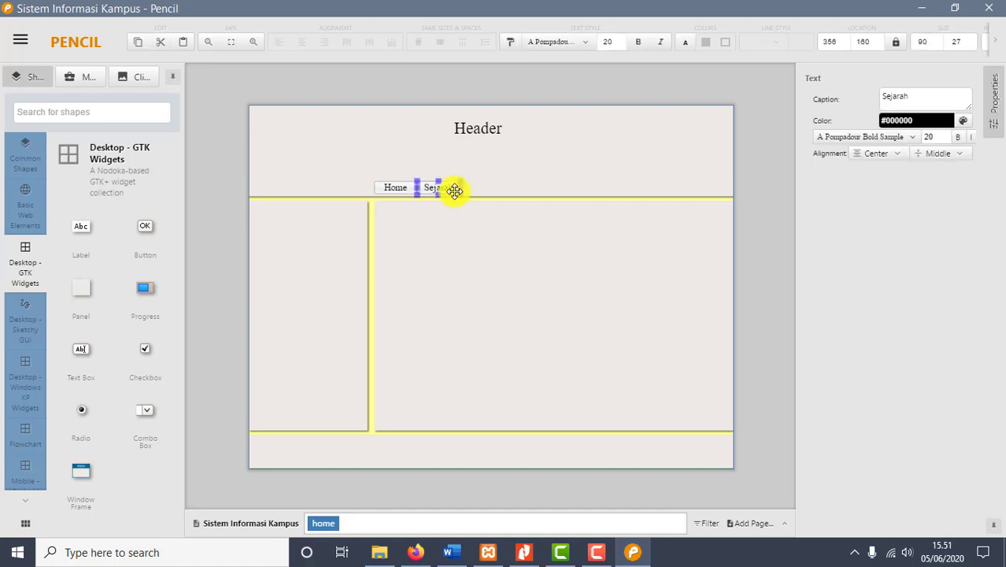
key("ctrl+v")
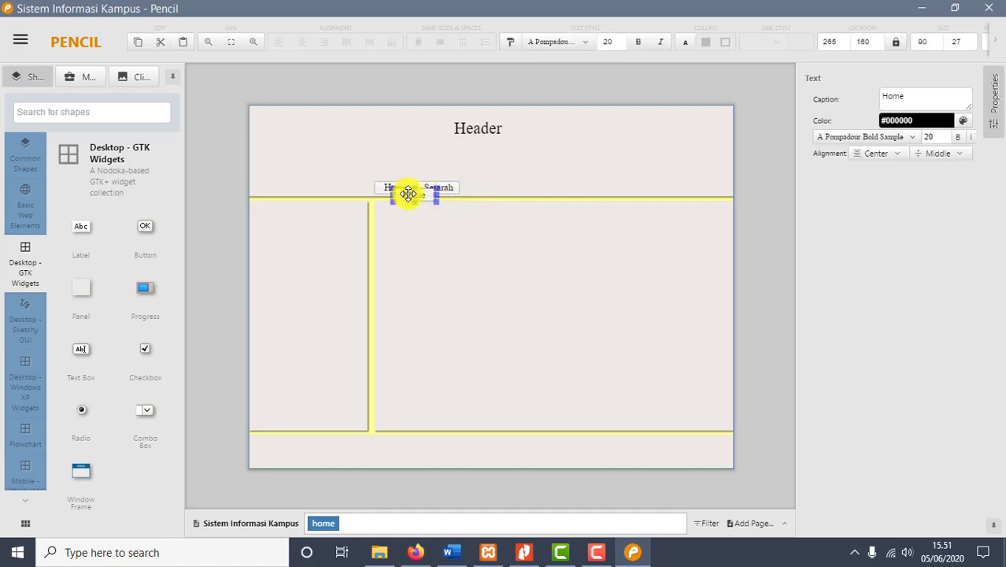
left_click_drag(408, 195, 482, 187)
double_click(480, 187)
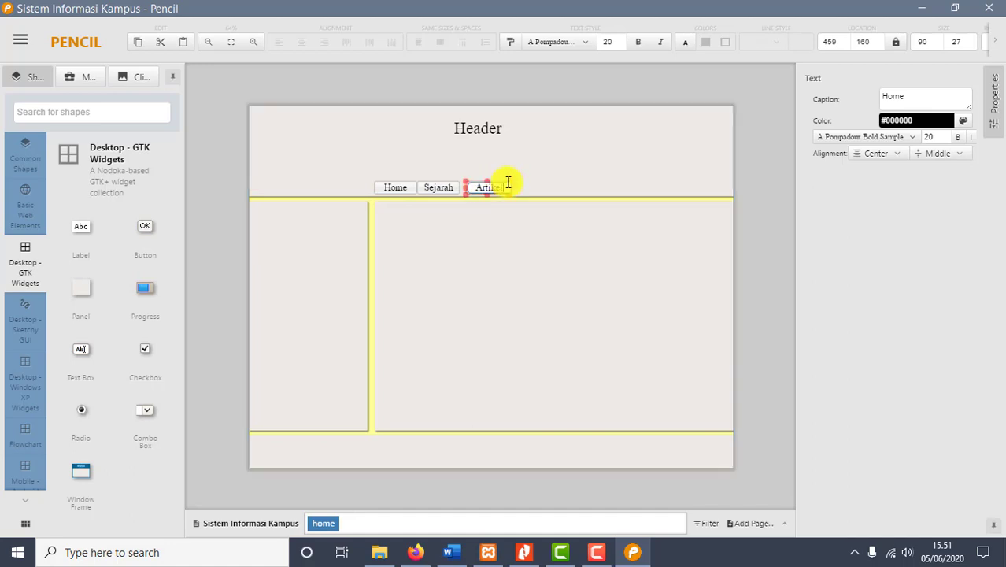
left_click(475, 281)
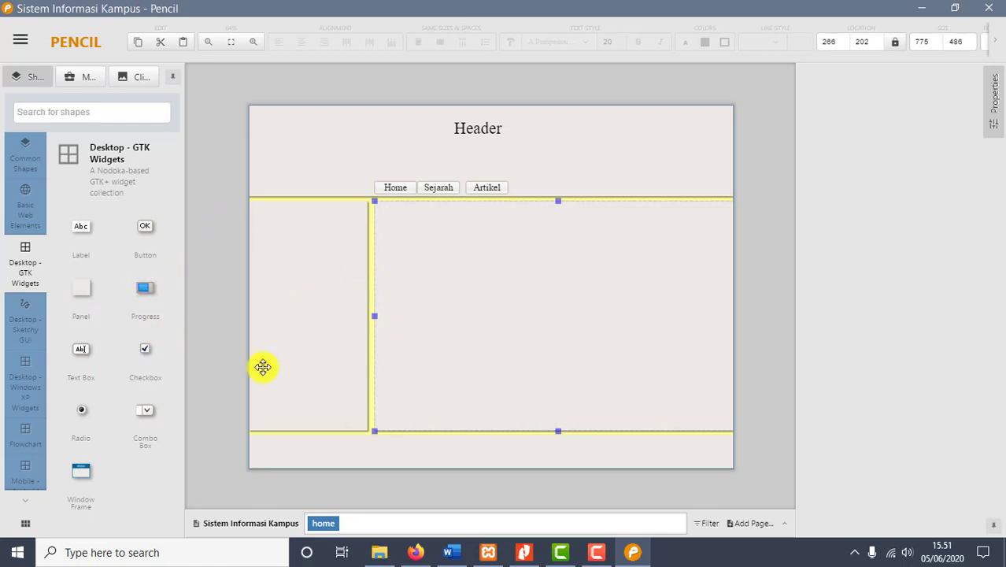
- Place a Sketchy GUI hyperlink near the top of the sidebar panel and set its font size to 23
left_click(23, 316)
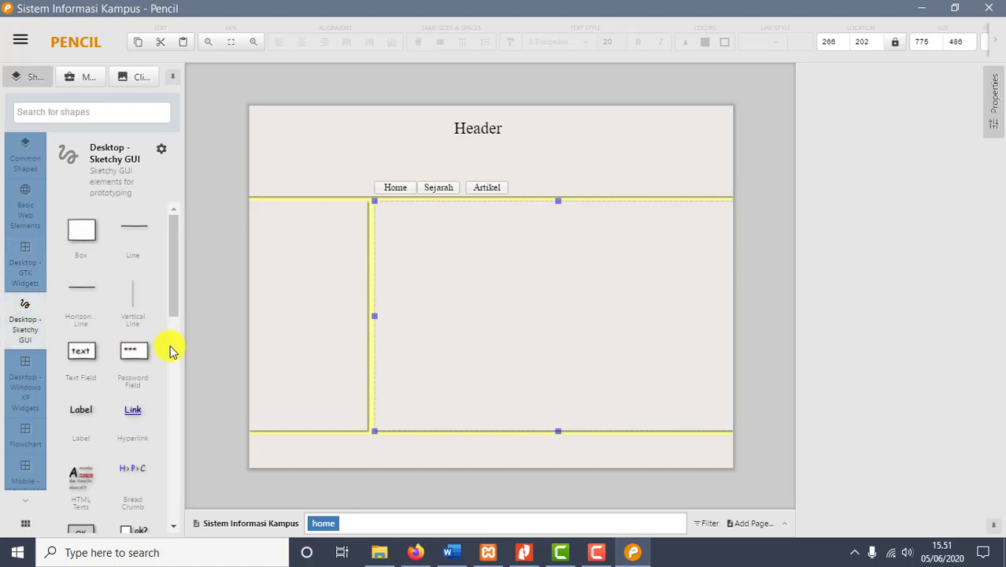
left_click(22, 207)
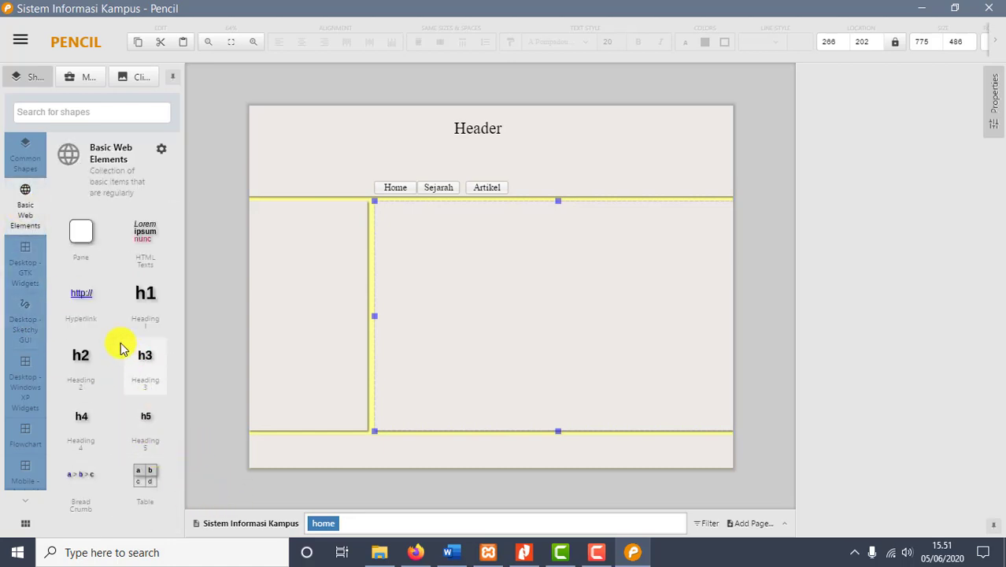
left_click(35, 324)
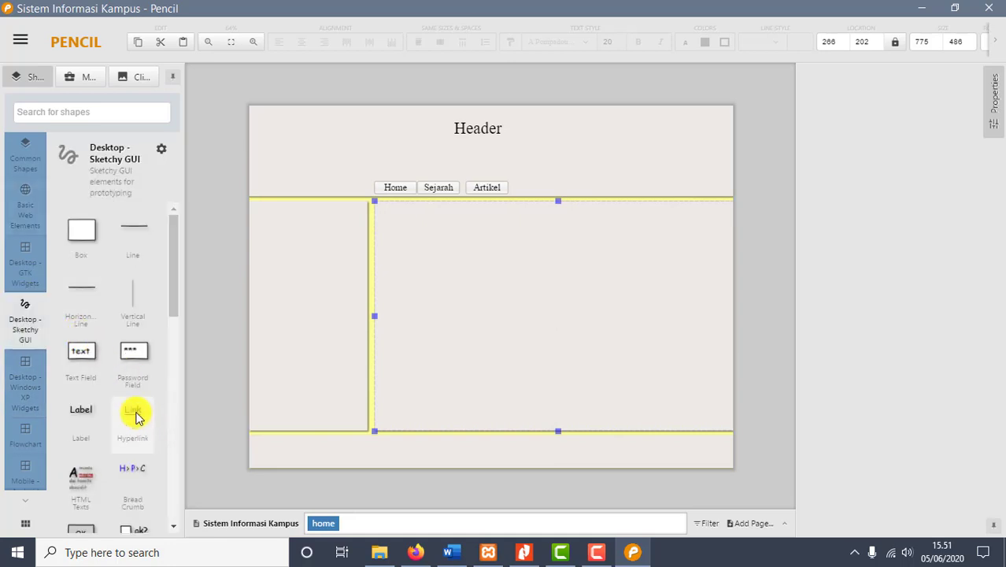
left_click_drag(135, 411, 288, 234)
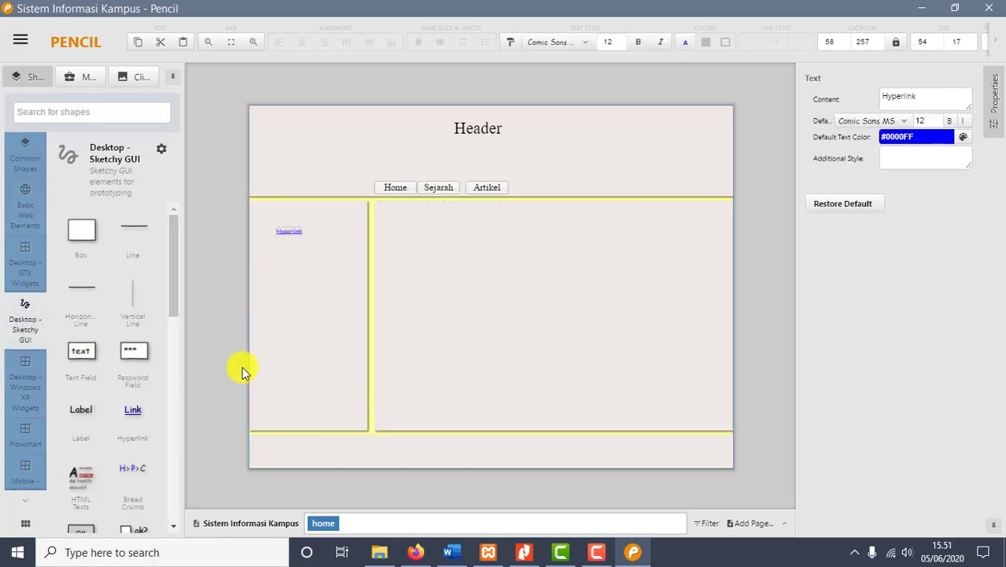
left_click(939, 122)
left_click(939, 122)
left_click(939, 122)
left_click(939, 122)
left_click(939, 122)
left_click(939, 122)
left_click(939, 122)
left_click(939, 122)
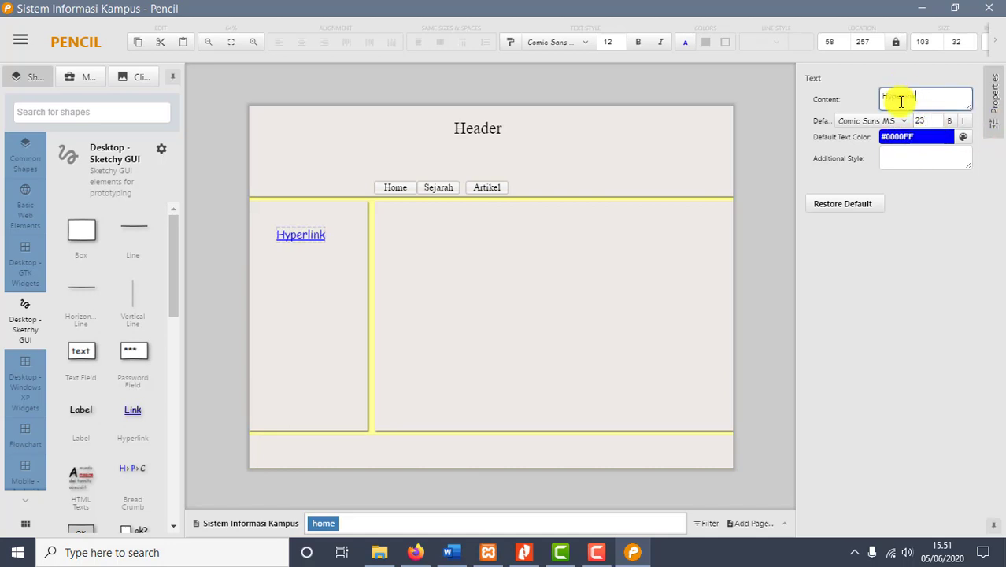
- Change the sidebar hyperlink's text to "Artikel Favorit" and shift it slightly left within the sidebar panel
double_click(898, 98)
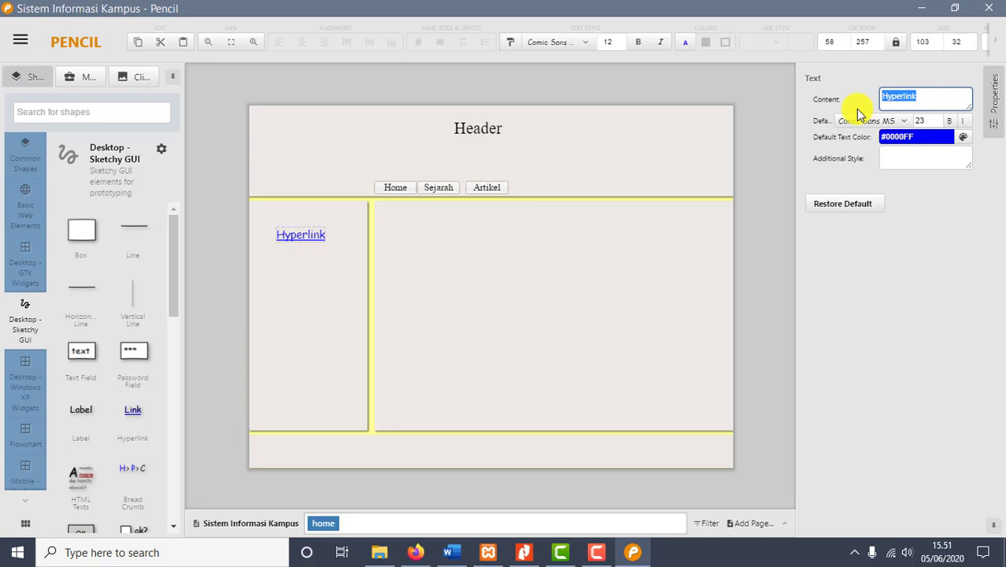
type("Artikel")
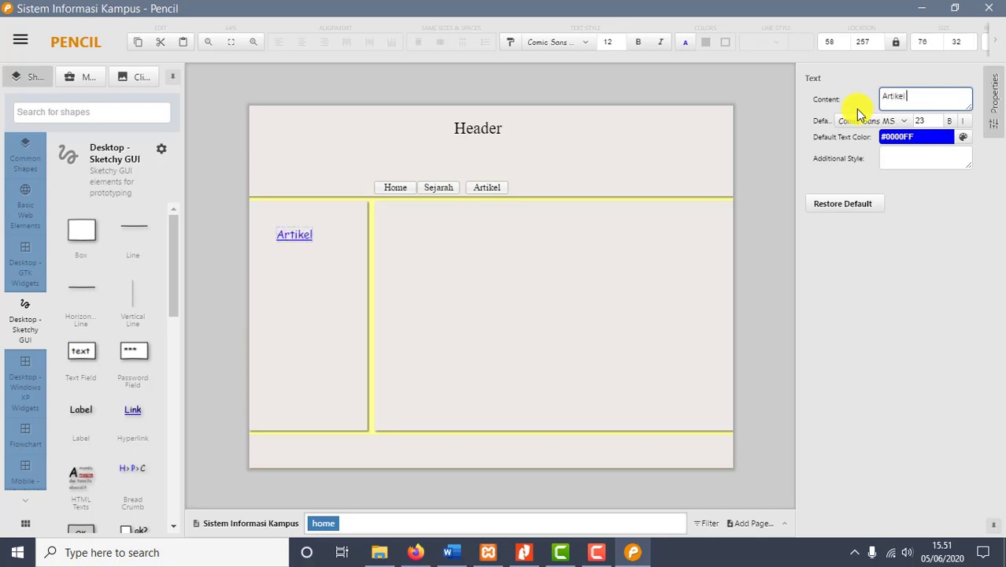
type(" Favorit")
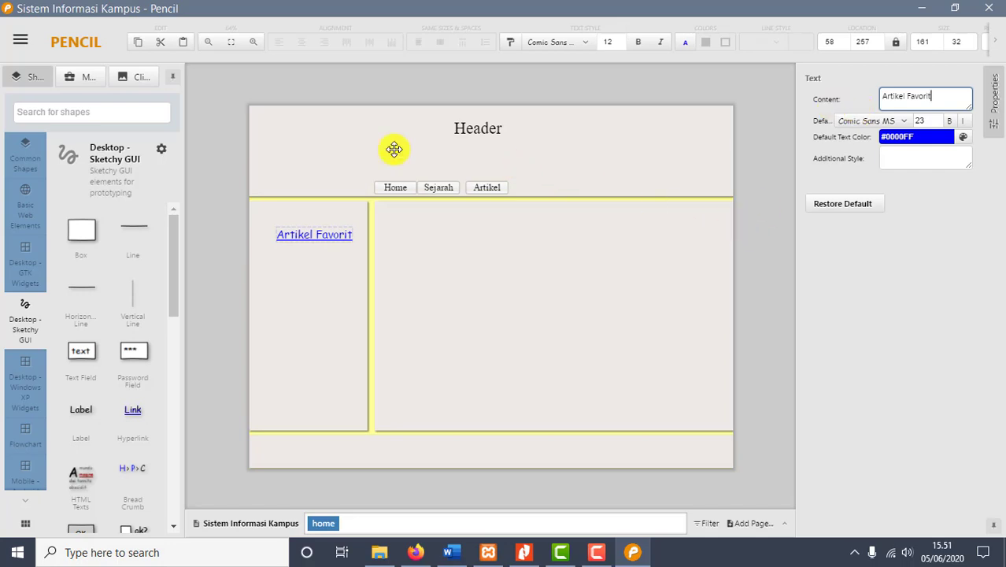
left_click(299, 251)
mouse_move(313, 231)
left_mouse_down()
mouse_move(299, 233)
mouse_move(309, 231)
left_mouse_up()
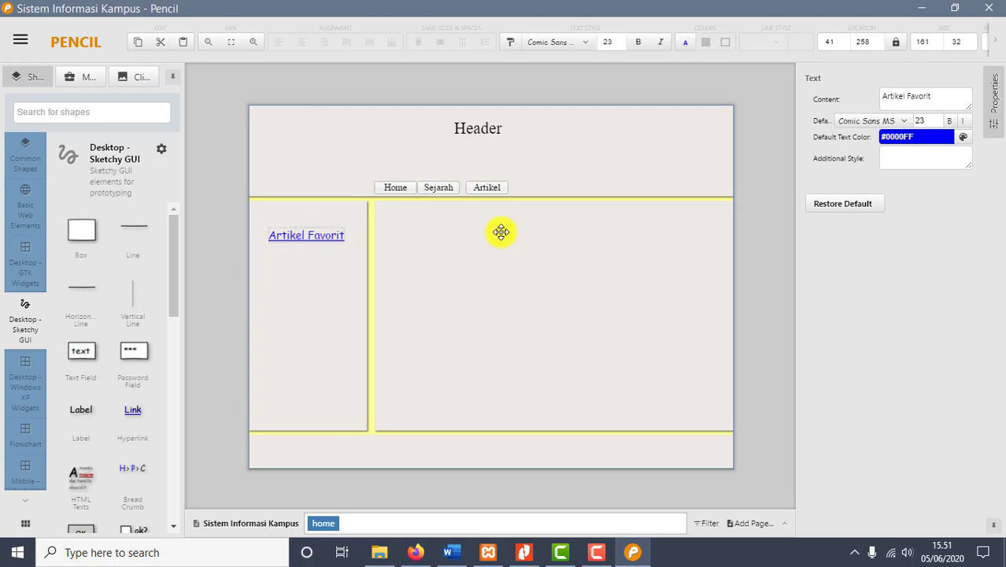
- Add a second hyperlink below Artikel Favorit, caption it "Visi Misi Kampus" and enlarge its font to roughly match the link above
left_click(362, 312)
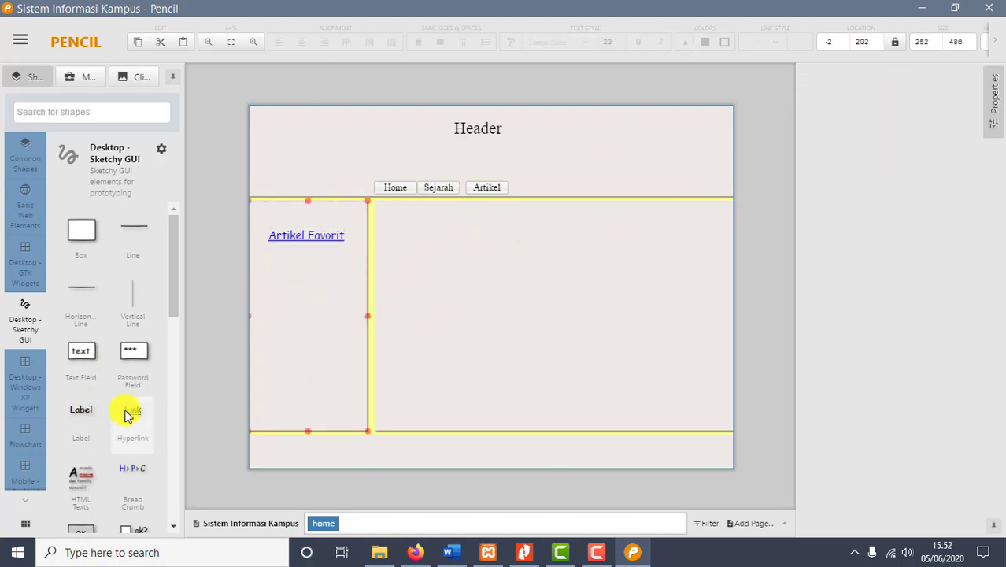
left_click_drag(128, 411, 277, 265)
double_click(283, 263)
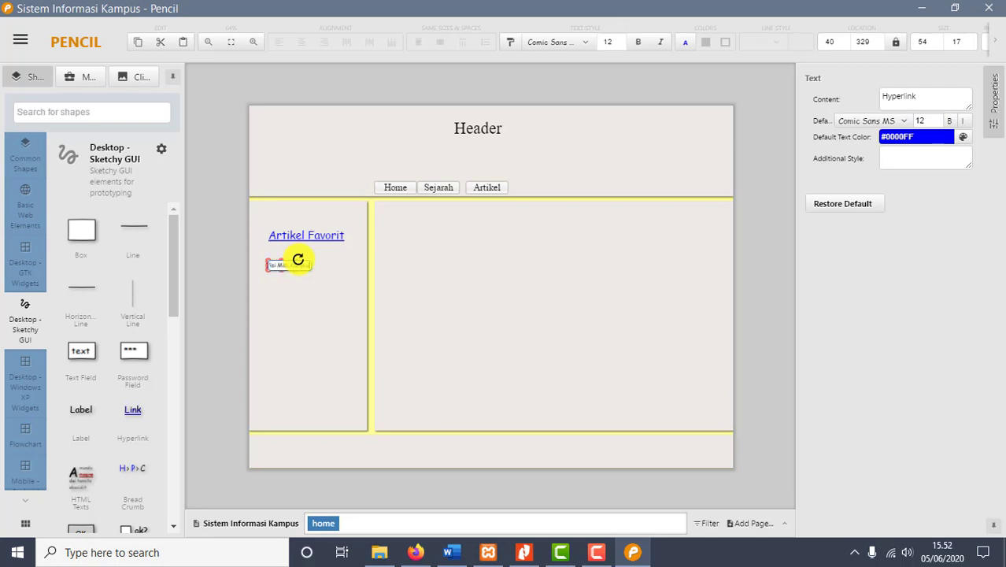
left_click(935, 118)
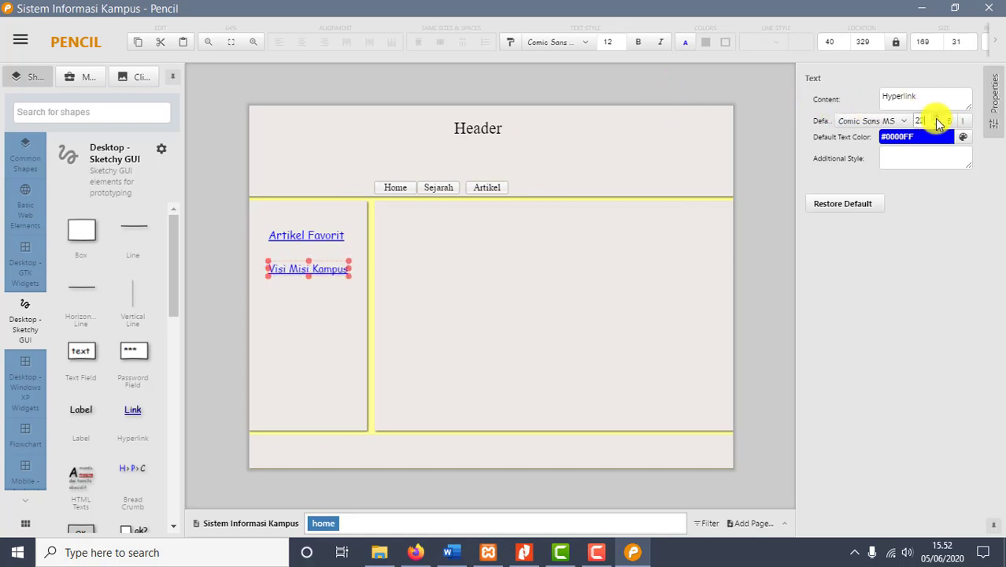
left_click(937, 120)
left_click(456, 284)
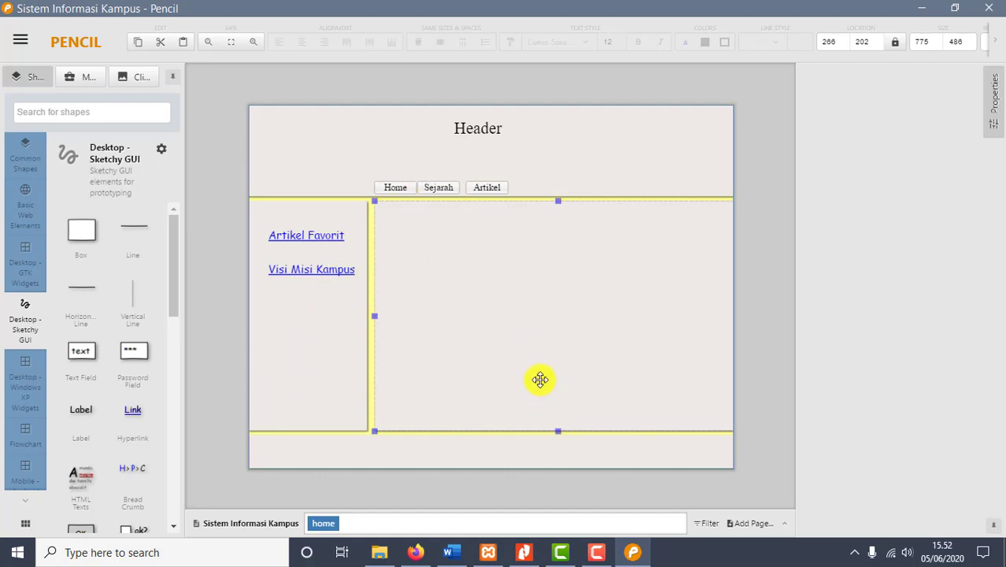
- Place a GTK label in the footer panel, change its text to "Footer" and set its font size to 38
key("Left")
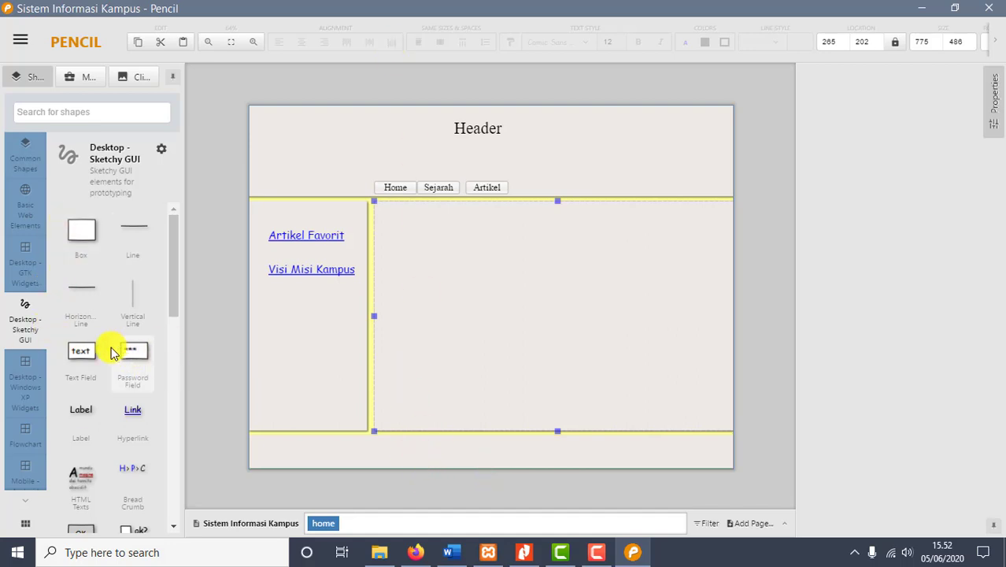
left_click(50, 271)
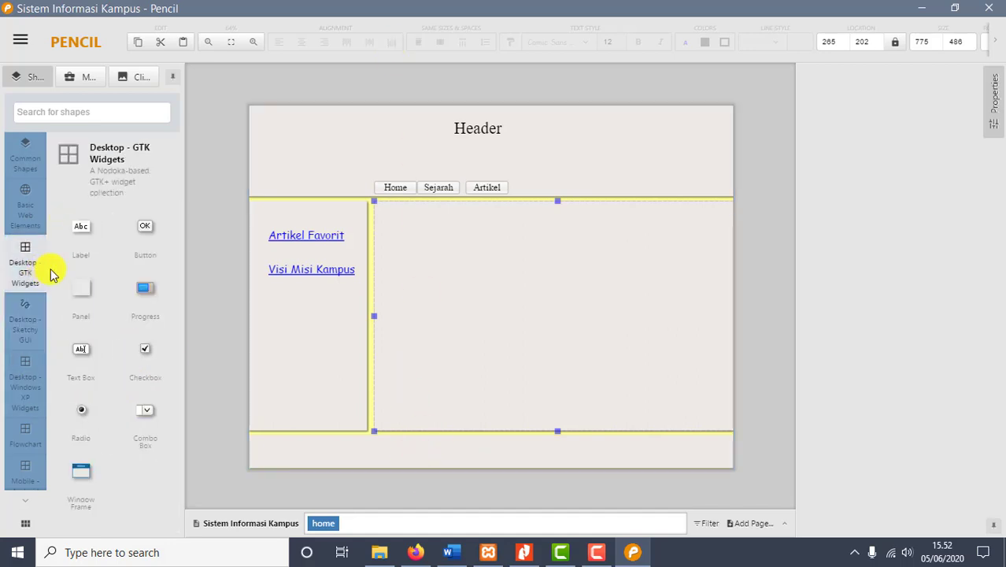
left_click_drag(79, 229, 432, 453)
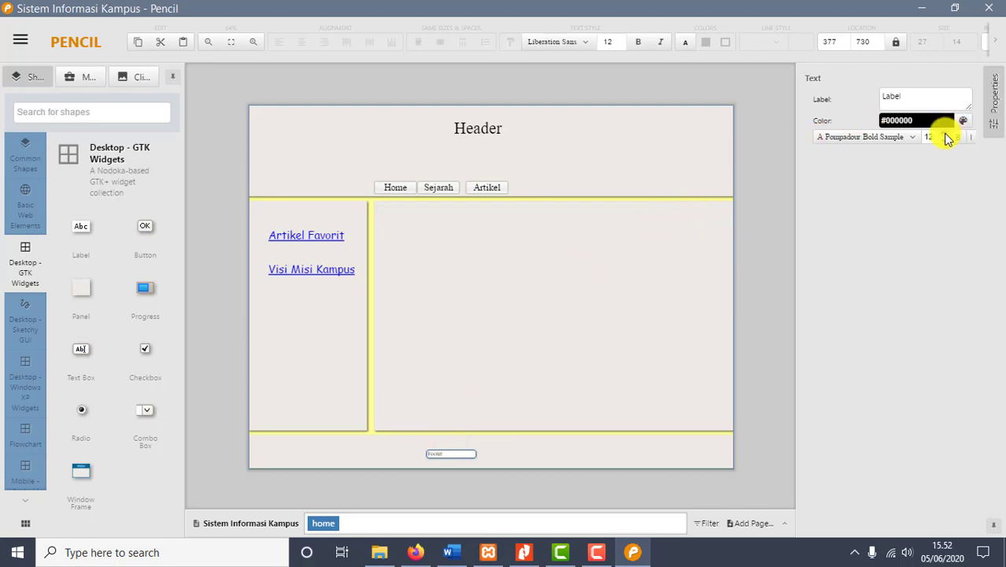
left_click(947, 135)
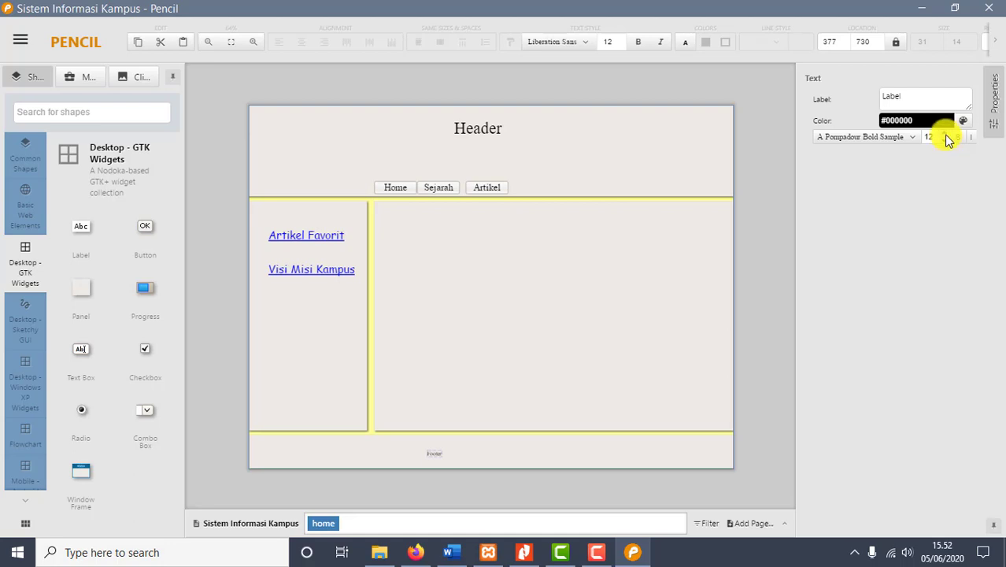
left_click(947, 135)
left_click(947, 135)
left_click(947, 135)
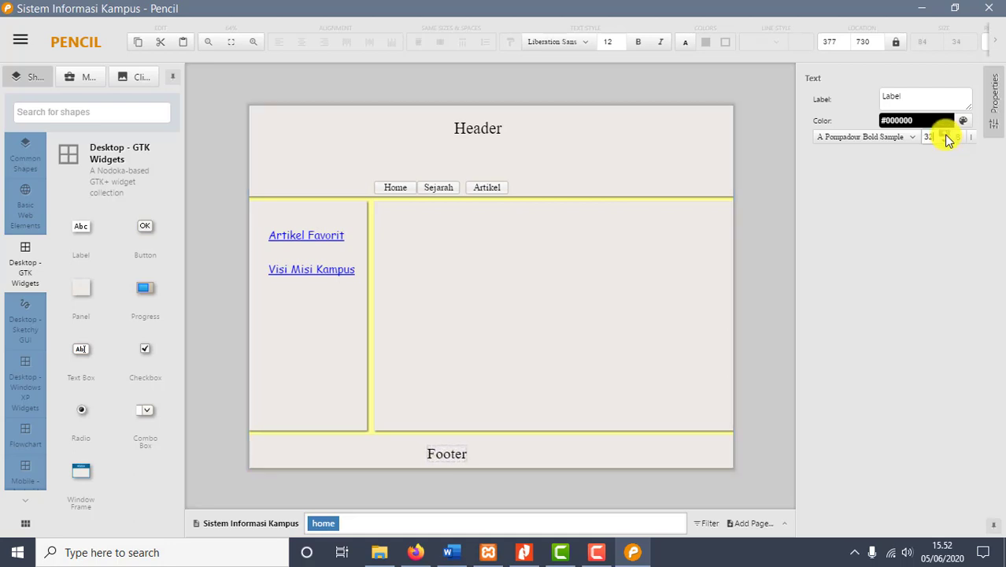
left_click(947, 135)
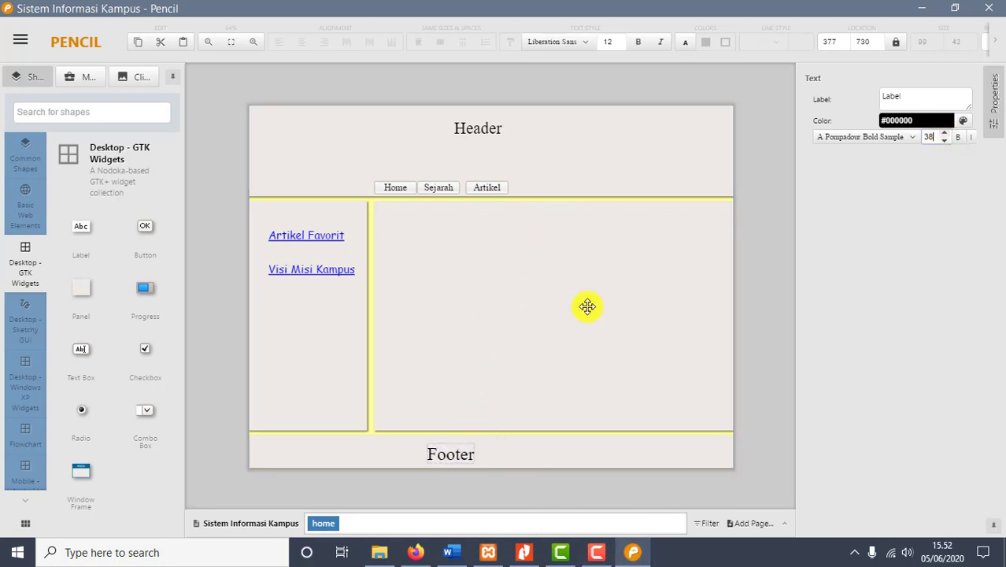
- Extend the content panel's left edge toward the sidebar, making the panel about 781 wide
left_click(596, 161)
left_click(476, 252)
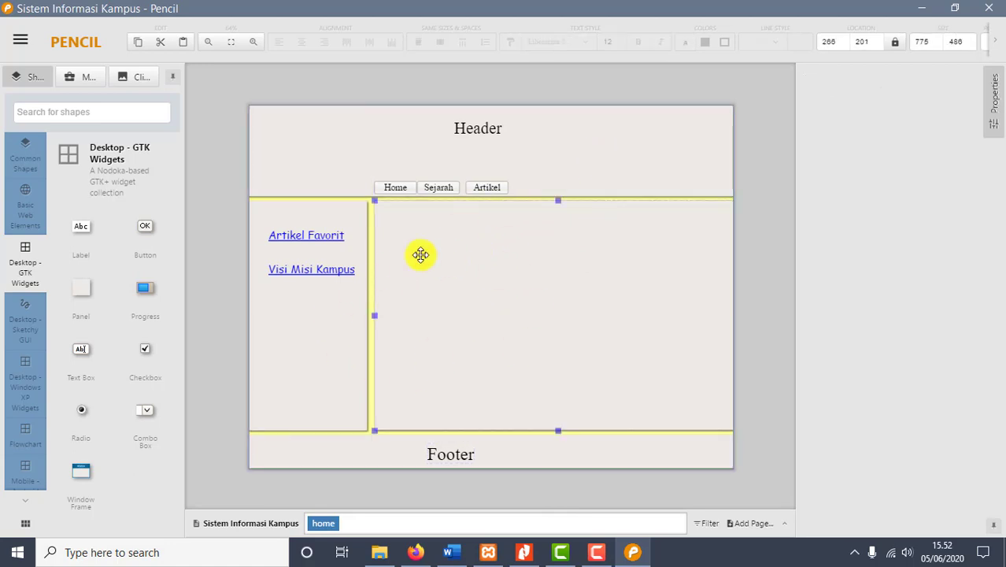
left_click(308, 141)
left_click(463, 250)
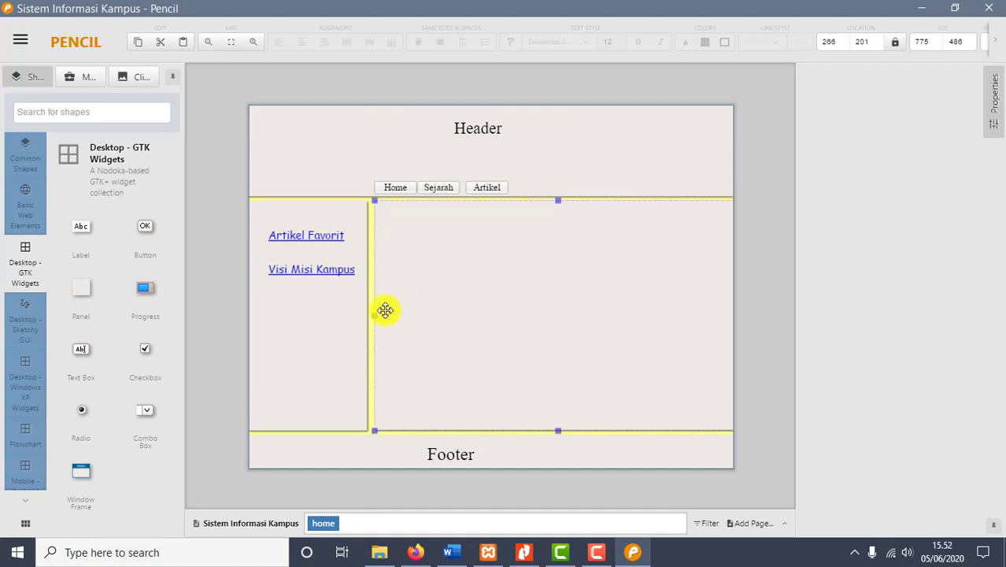
left_click_drag(375, 315, 366, 314)
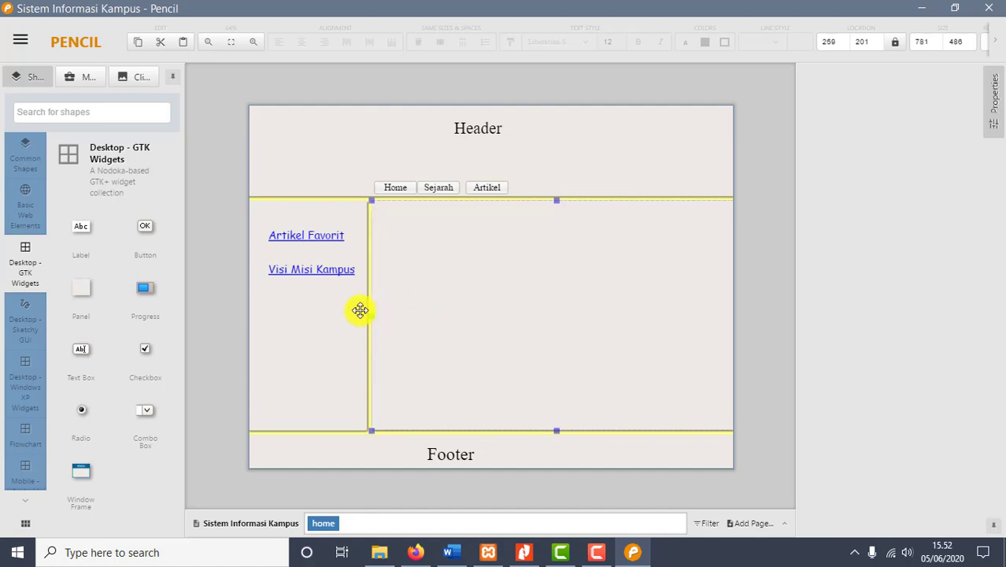
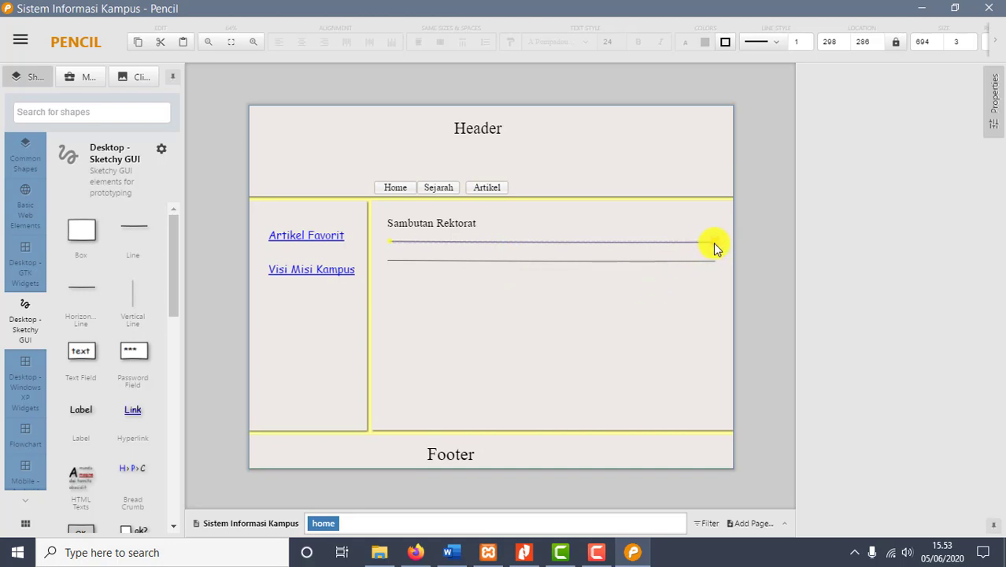
- Shorten the upper text line under Sambutan Rektorat from its left end to about 599 wide, indenting it like a paragraph's first line
left_click(478, 320)
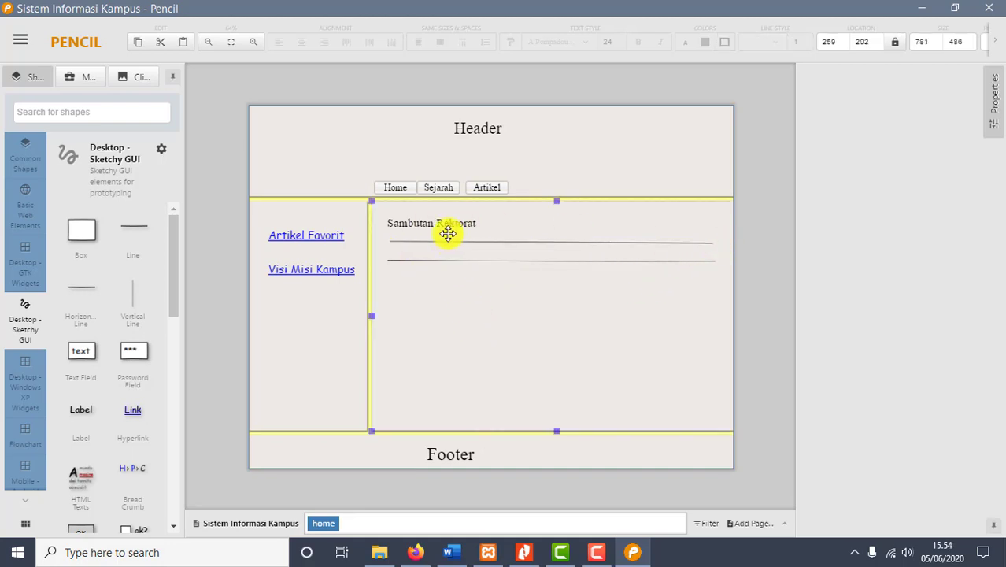
left_click(393, 243)
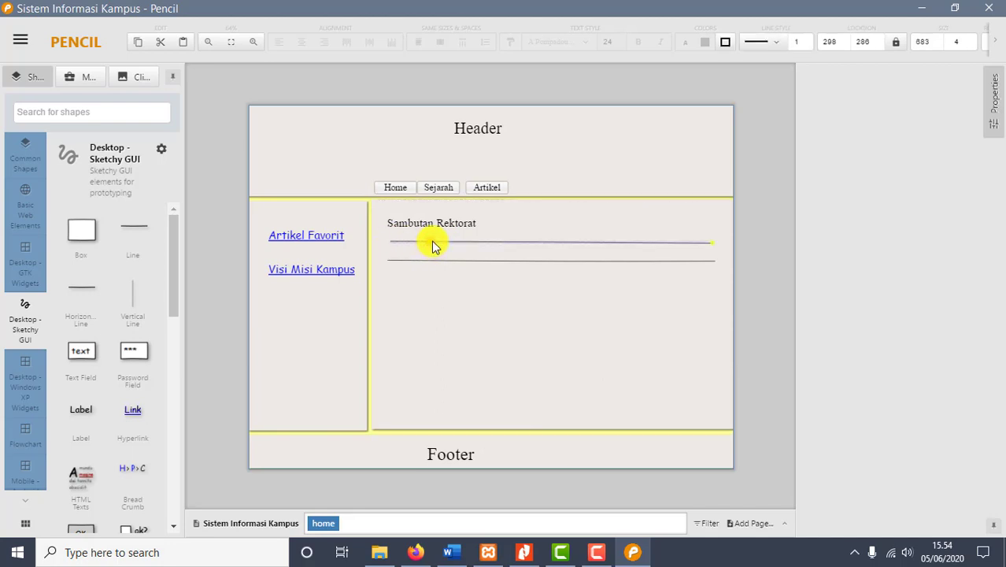
left_click(460, 312)
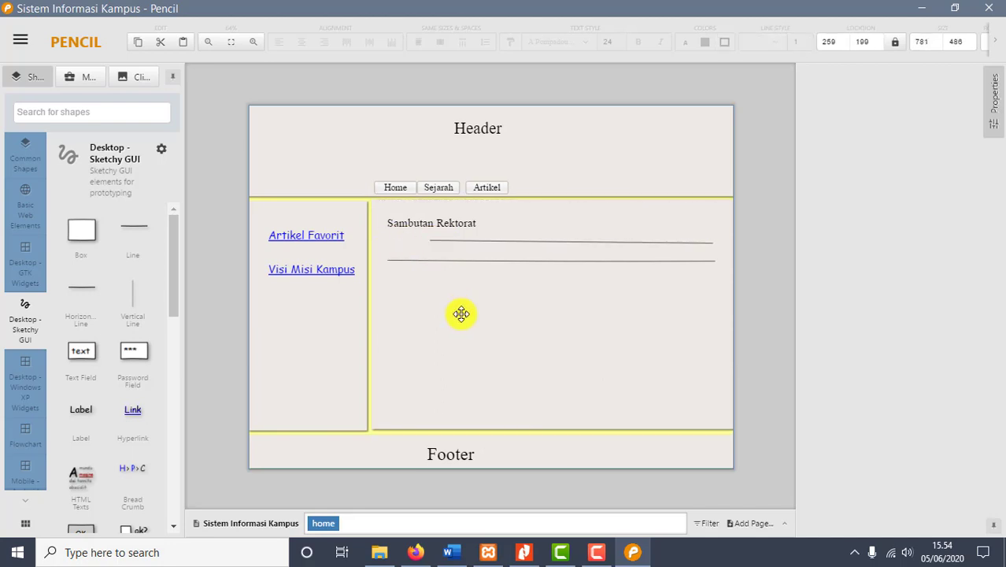
left_click(435, 240)
left_click_drag(435, 240, 423, 247)
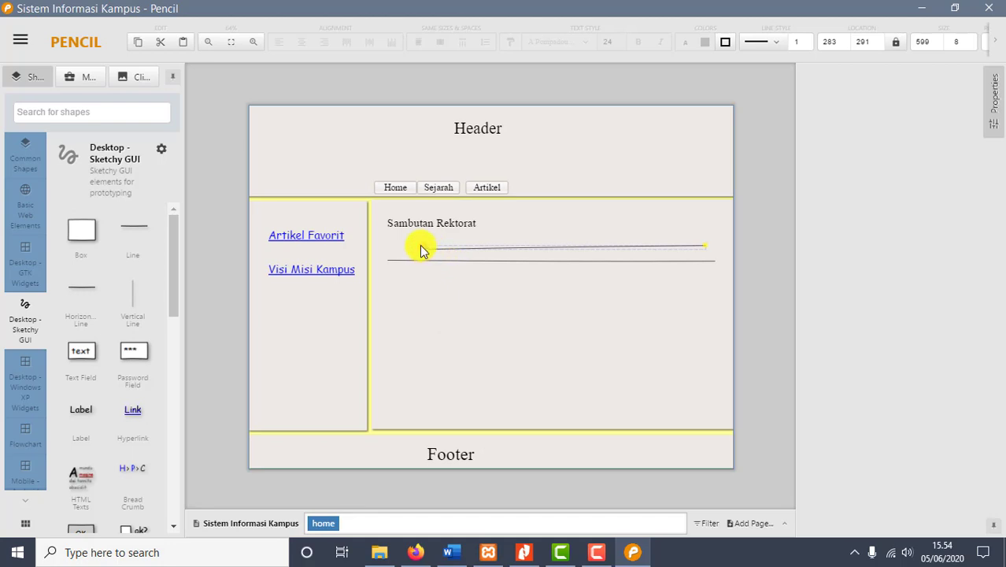
left_click_drag(421, 250, 421, 248)
left_click(467, 378)
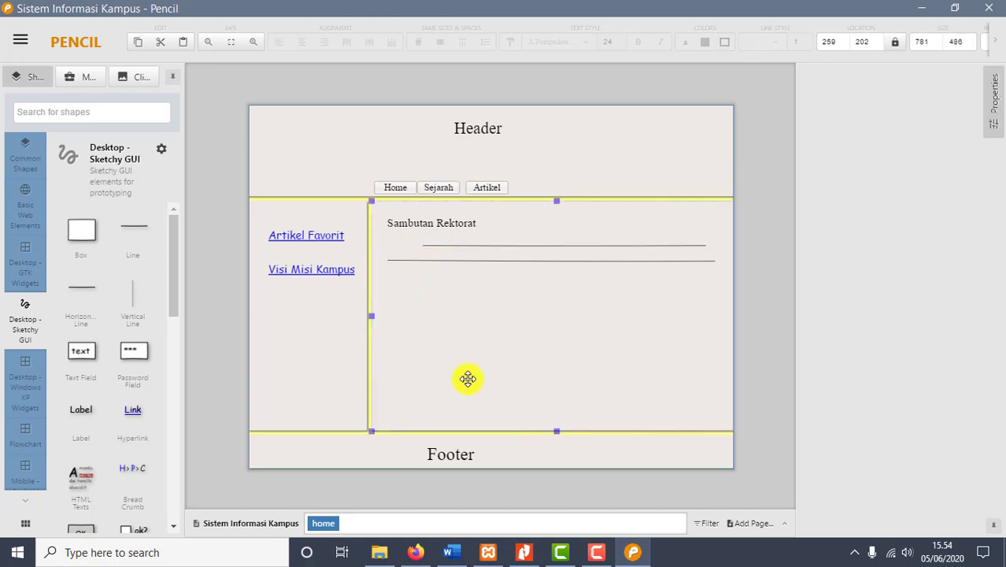
- Duplicate the lower text line in the content panel and align the copy directly beneath it as a third line
left_click(439, 261)
left_click(587, 326)
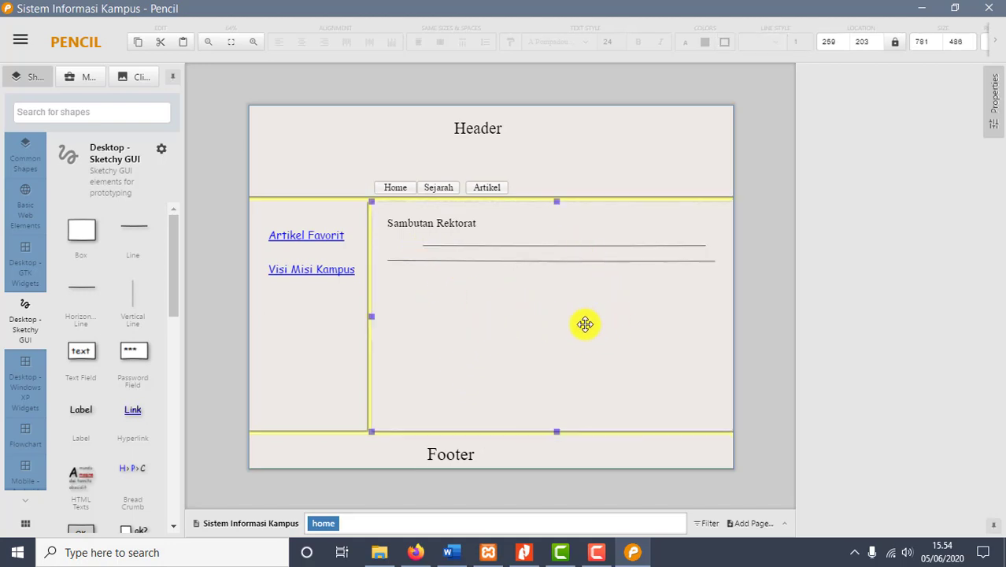
key("ctrl+v")
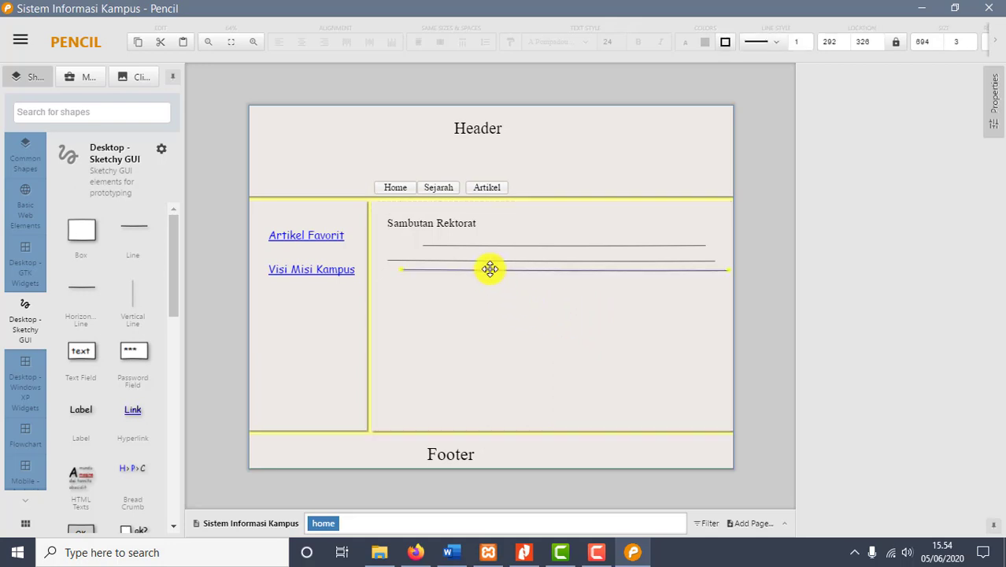
left_click_drag(489, 269, 475, 275)
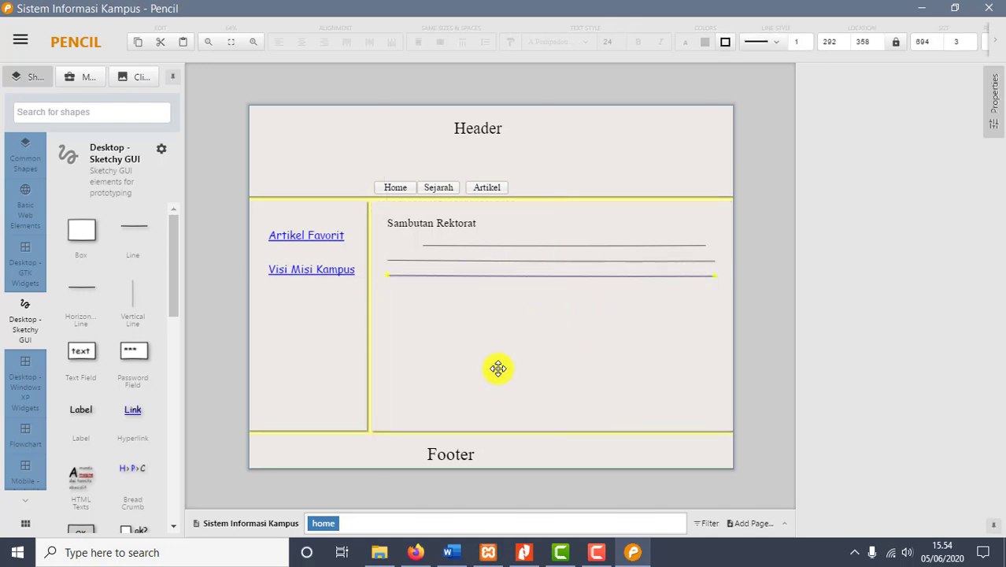
left_click(531, 363)
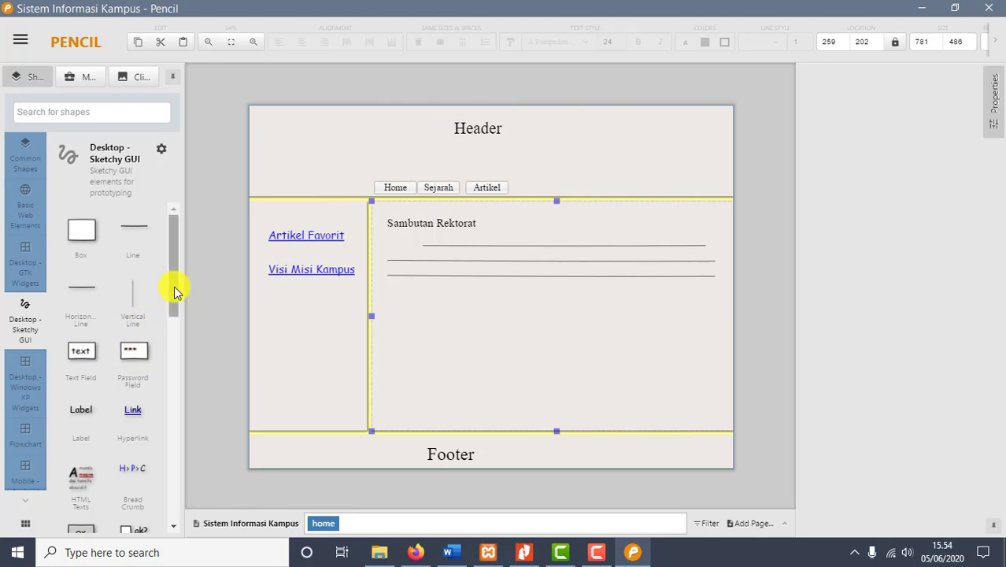
- Place a 100 x 100 Sketchy GUI image placeholder at the left of the header panel and nudge it slightly right
left_click_drag(175, 285, 296, 142)
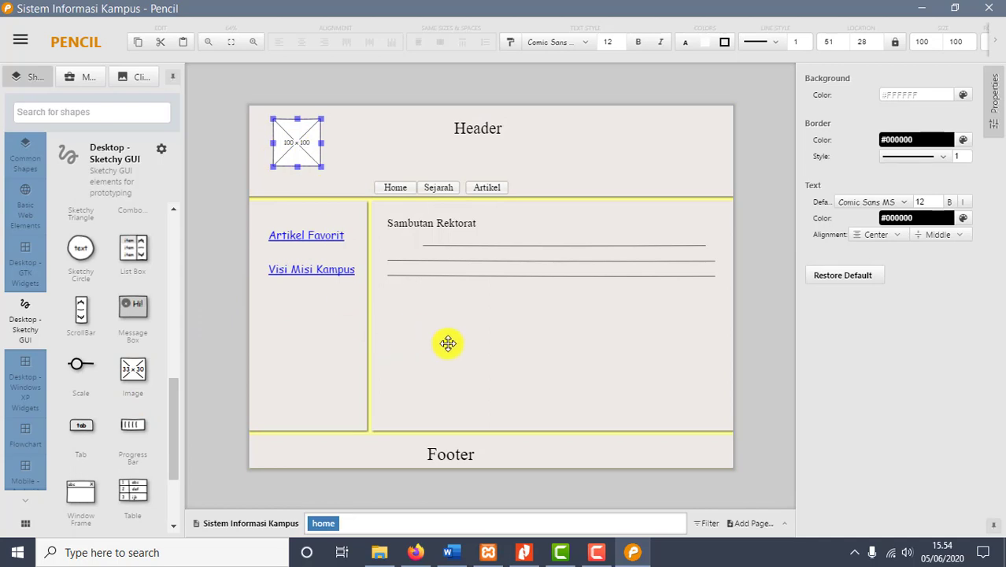
left_click(449, 341)
left_click(293, 135)
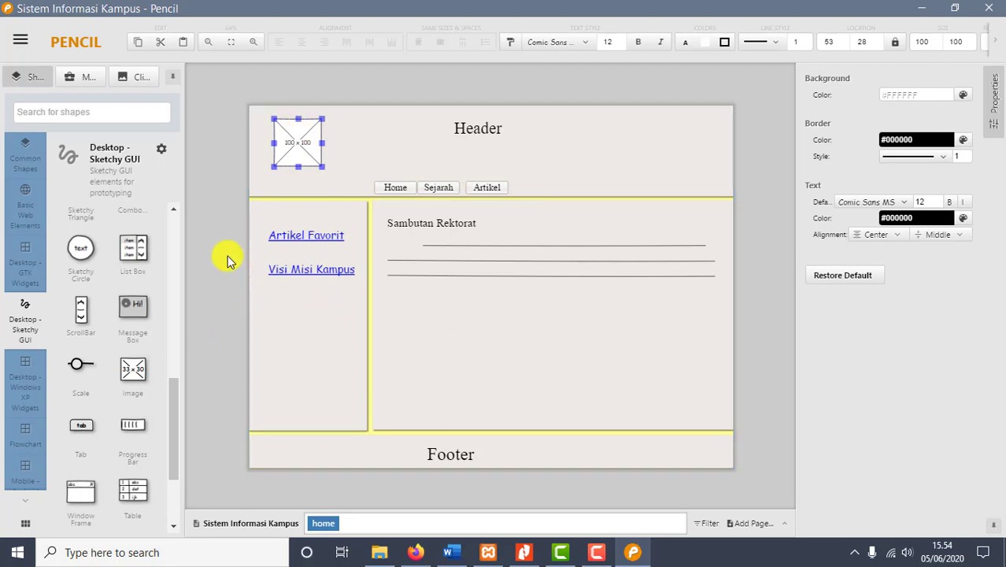
left_click(371, 135)
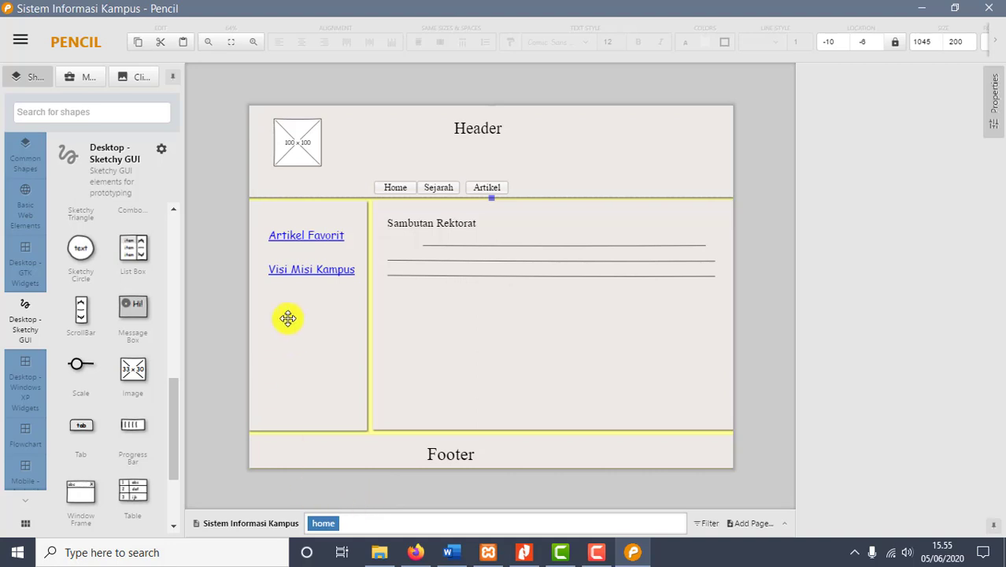
- Add a page titled "sejarah" with Normal Web page (1024x768) size and the home page as its background
left_click(758, 523)
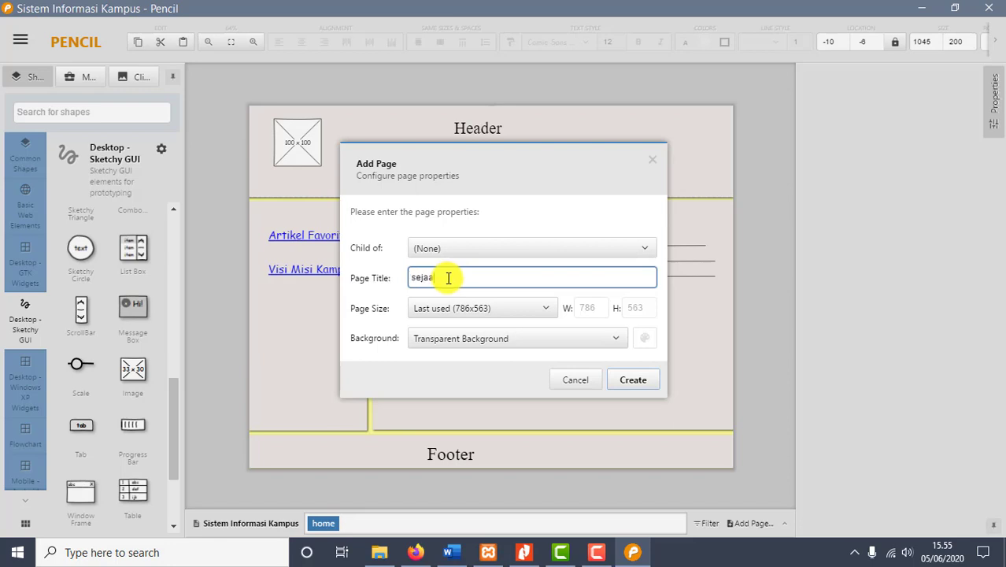
type("sejarah")
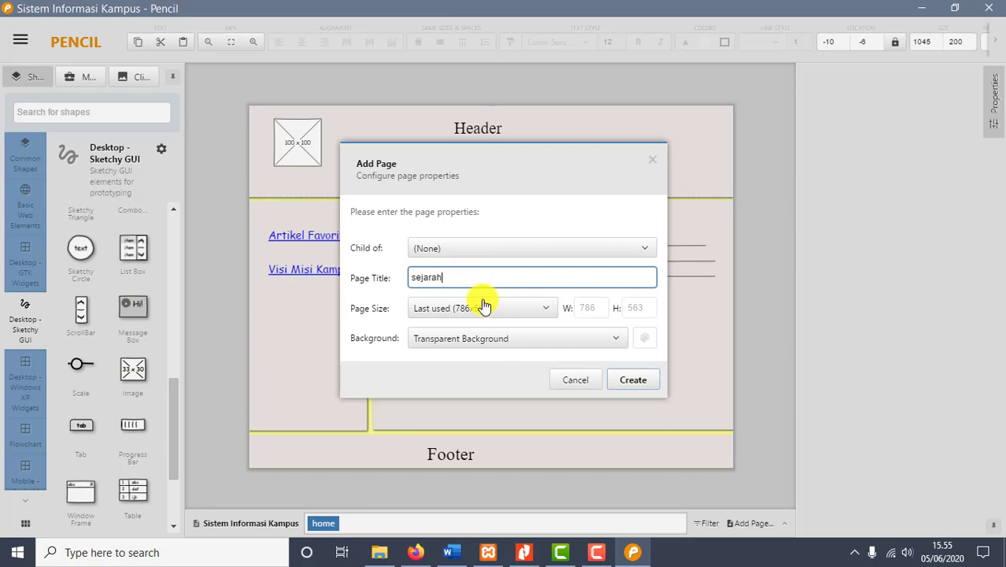
left_click(480, 308)
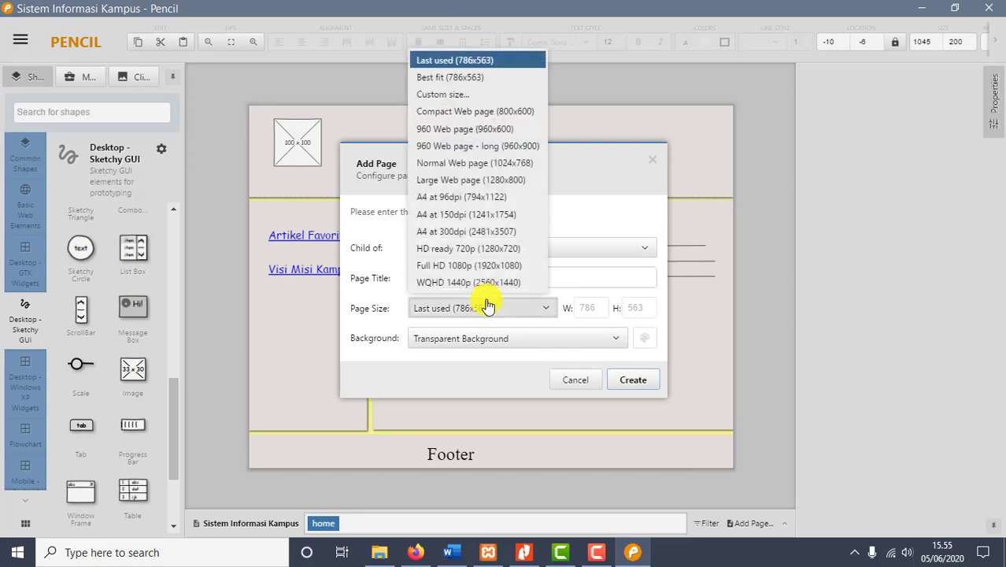
left_click(480, 164)
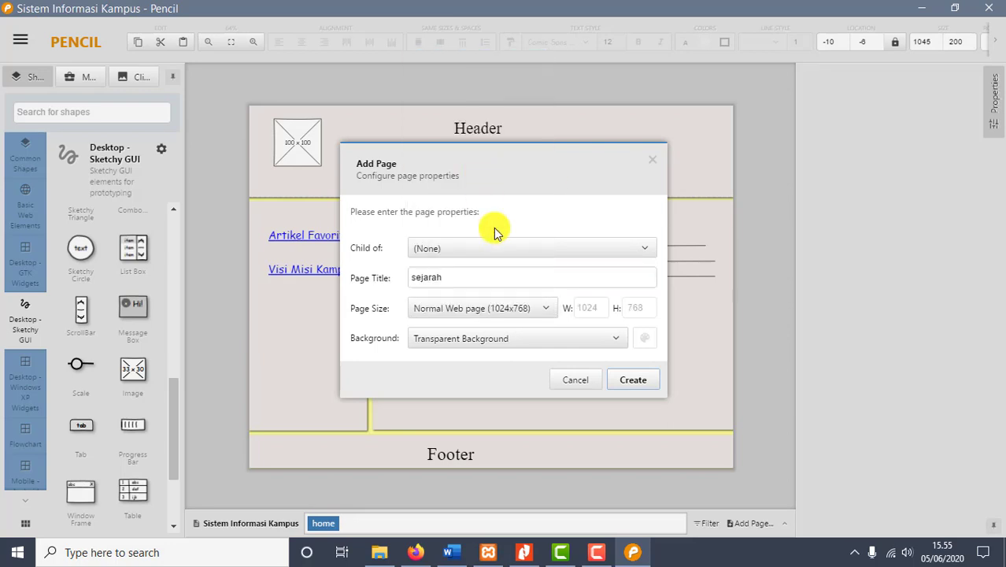
left_click(532, 342)
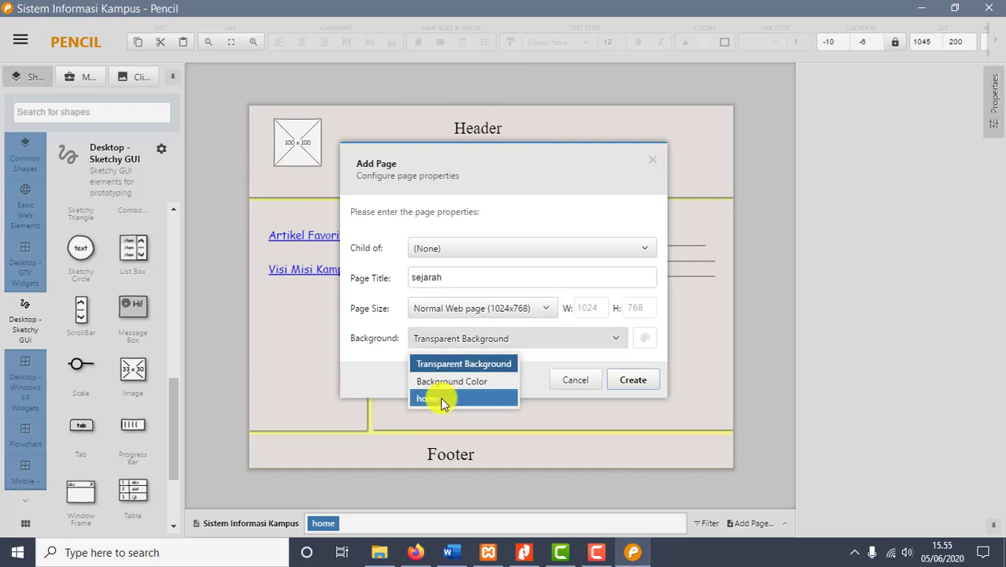
left_click(440, 398)
left_click(632, 382)
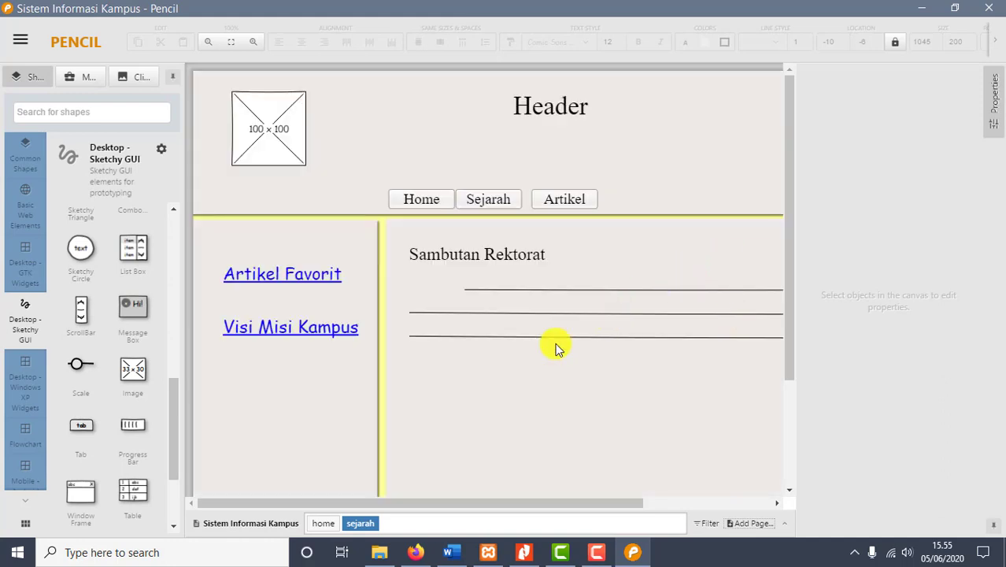
- Compare the sejarah page with the home page and delete the sejarah page
left_click(323, 525)
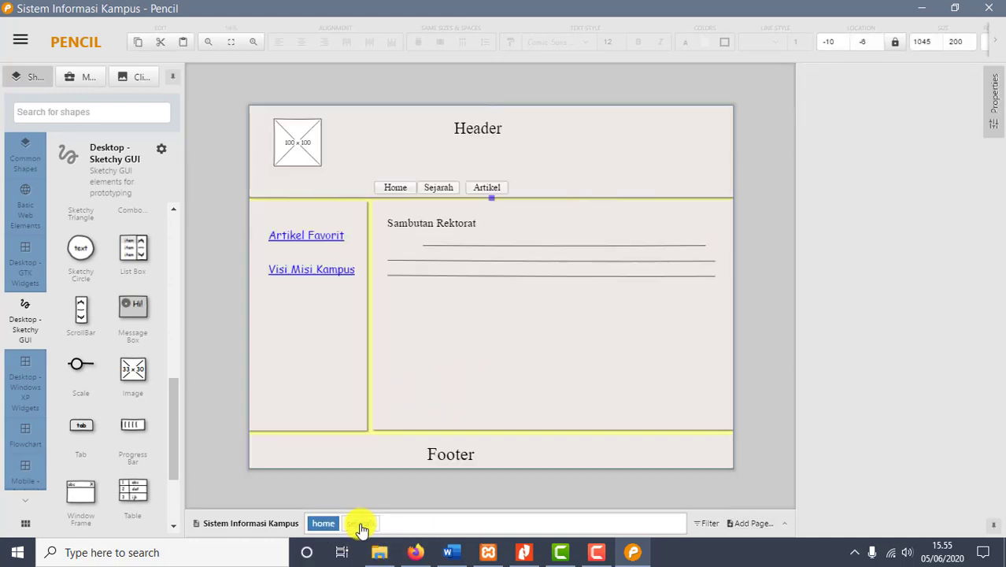
left_click(361, 523)
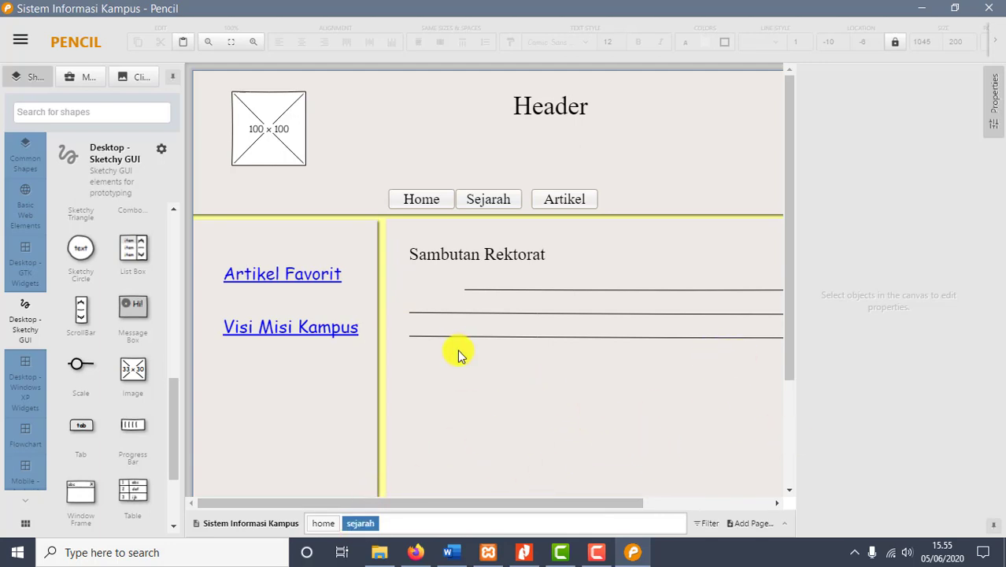
left_click(324, 526)
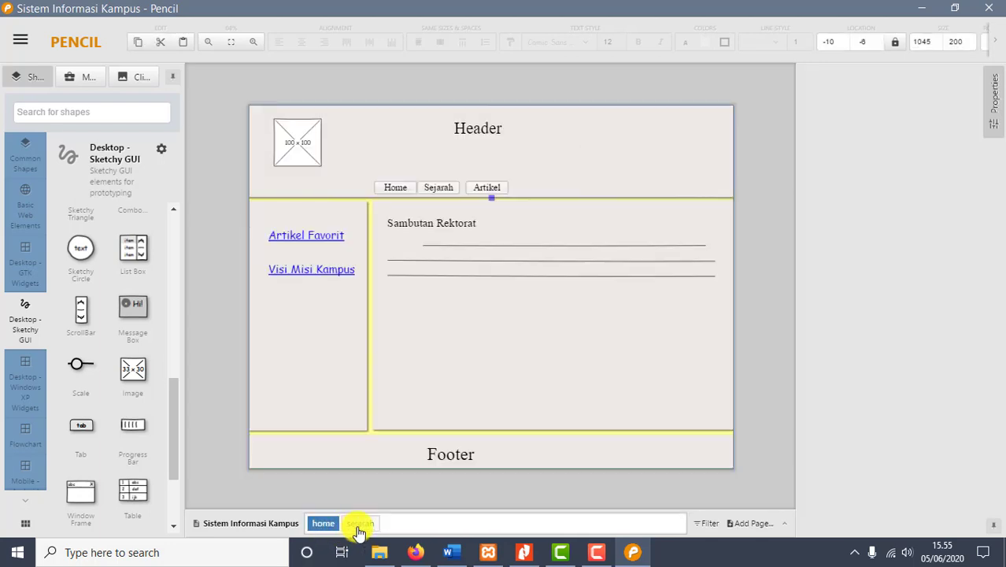
left_click(359, 525)
right_click(360, 528)
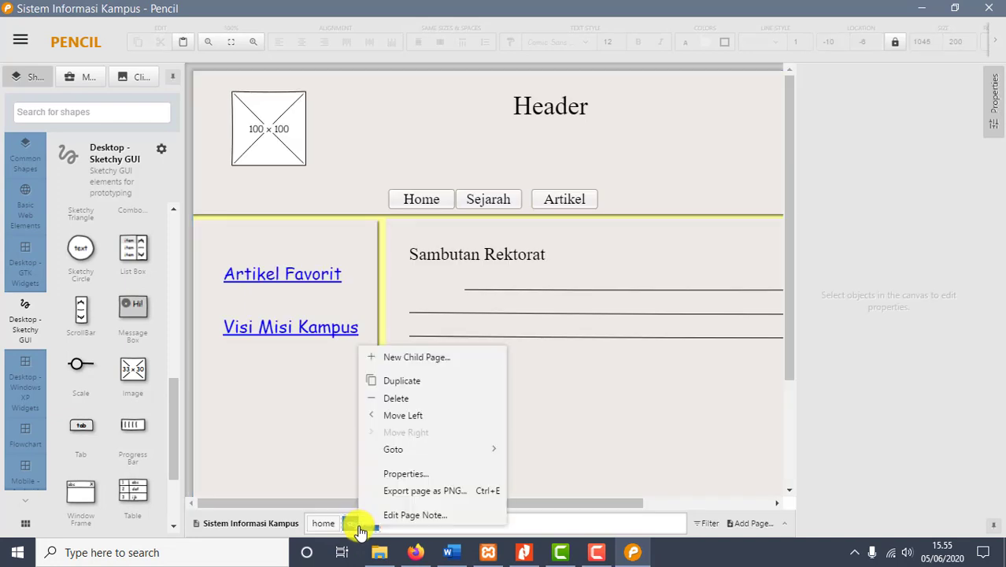
left_click(419, 399)
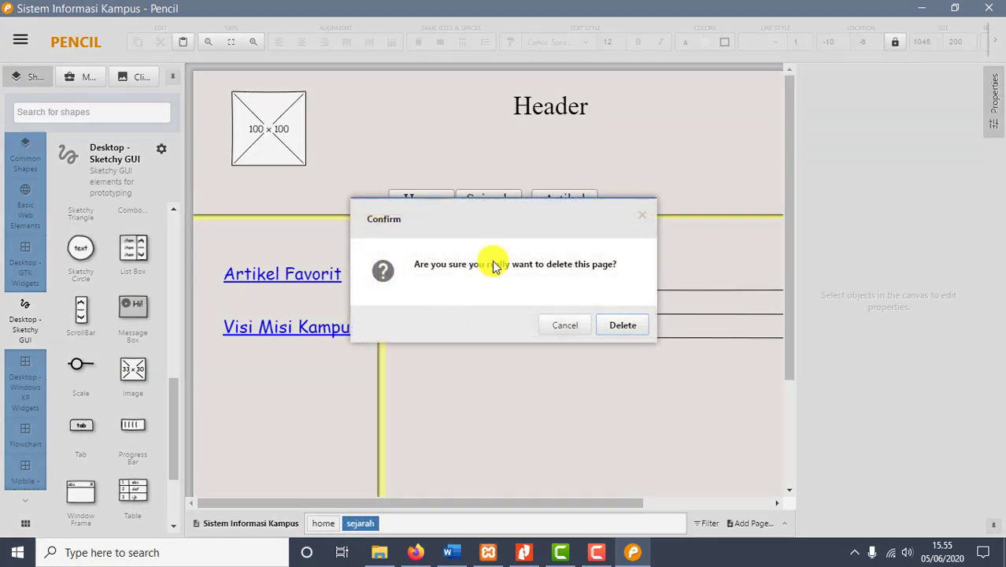
left_click(618, 328)
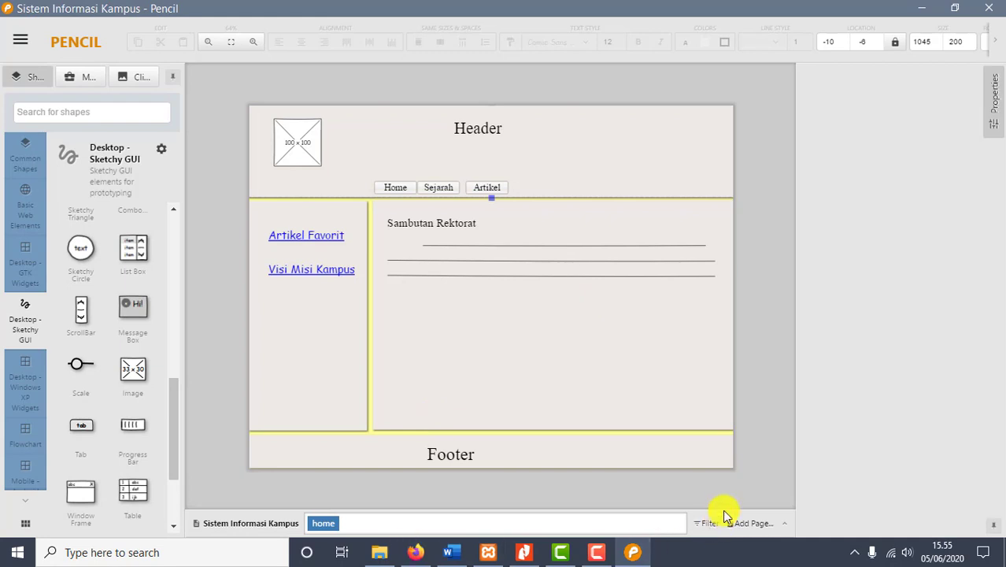
left_click(755, 523)
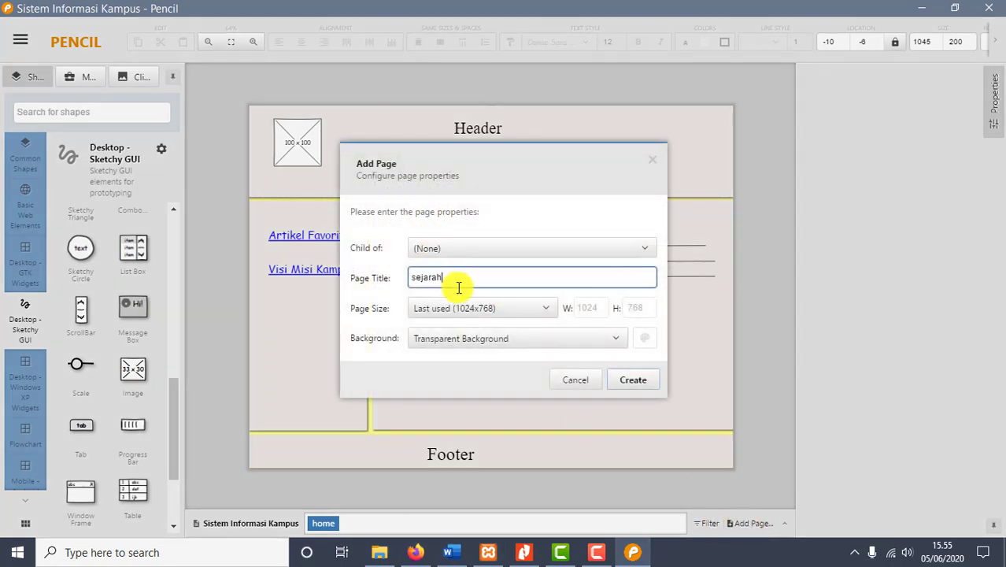
left_click(502, 308)
left_click(461, 163)
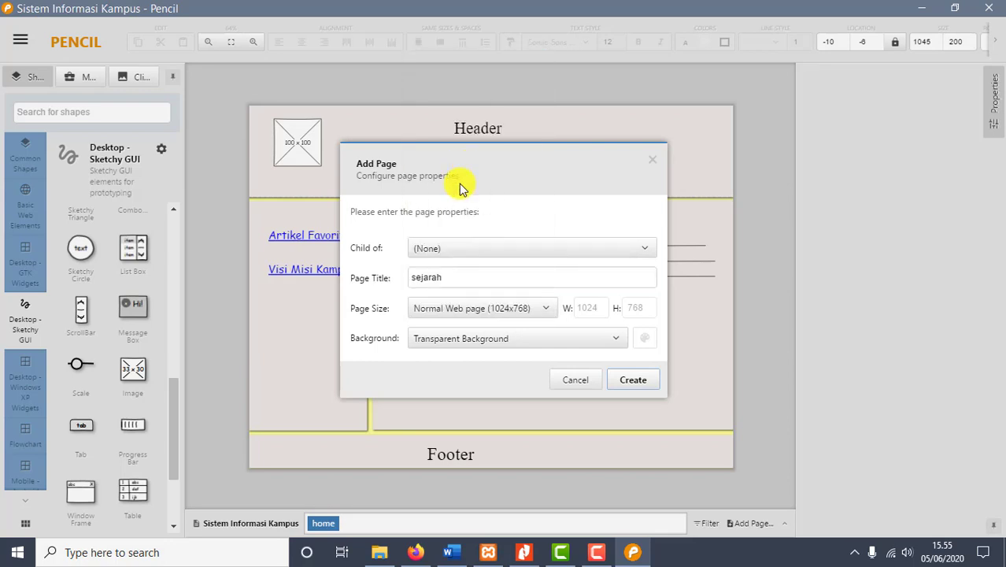
left_click(488, 340)
left_click(473, 381)
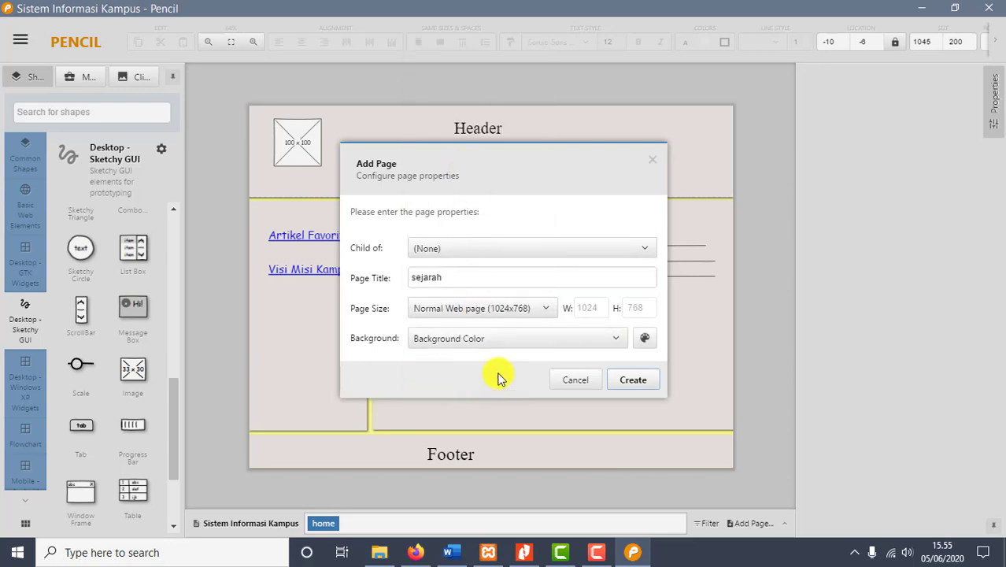
left_click(642, 339)
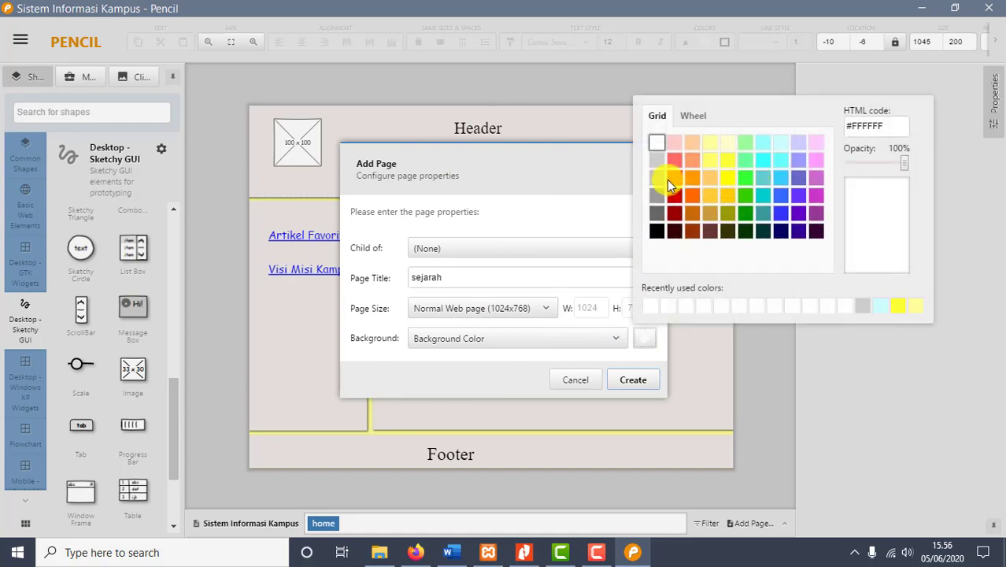
left_click(656, 160)
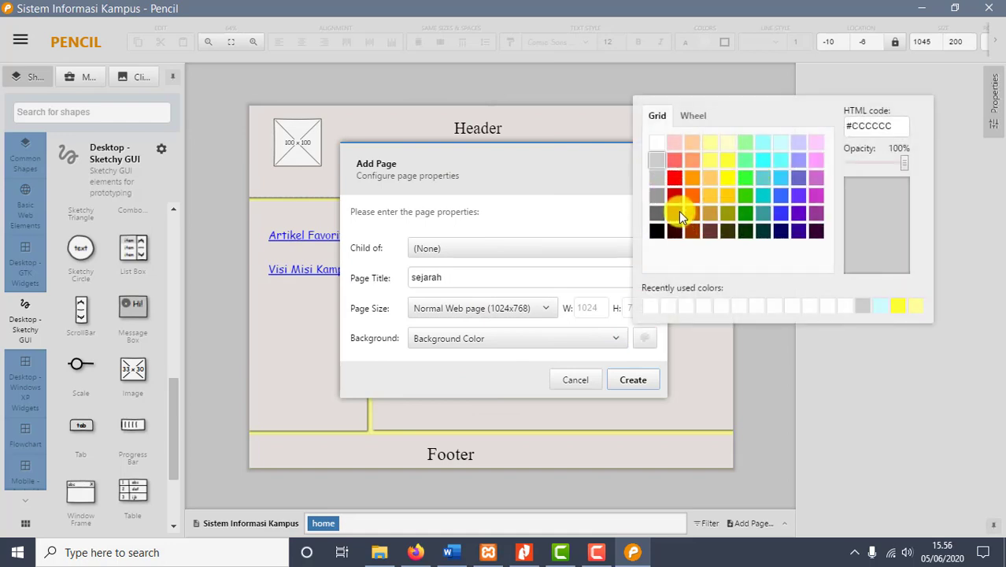
left_click(782, 161)
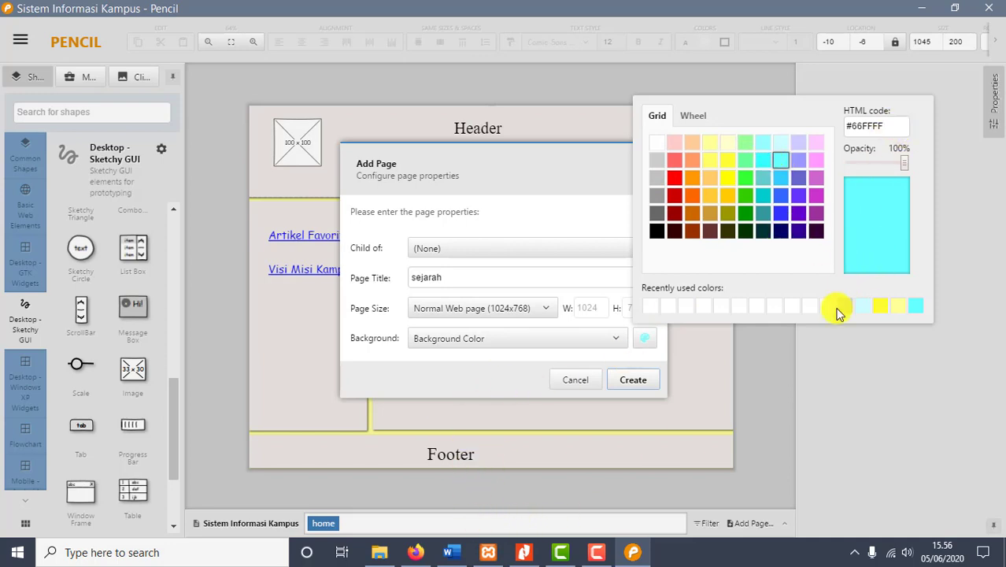
left_click(576, 381)
left_click(577, 381)
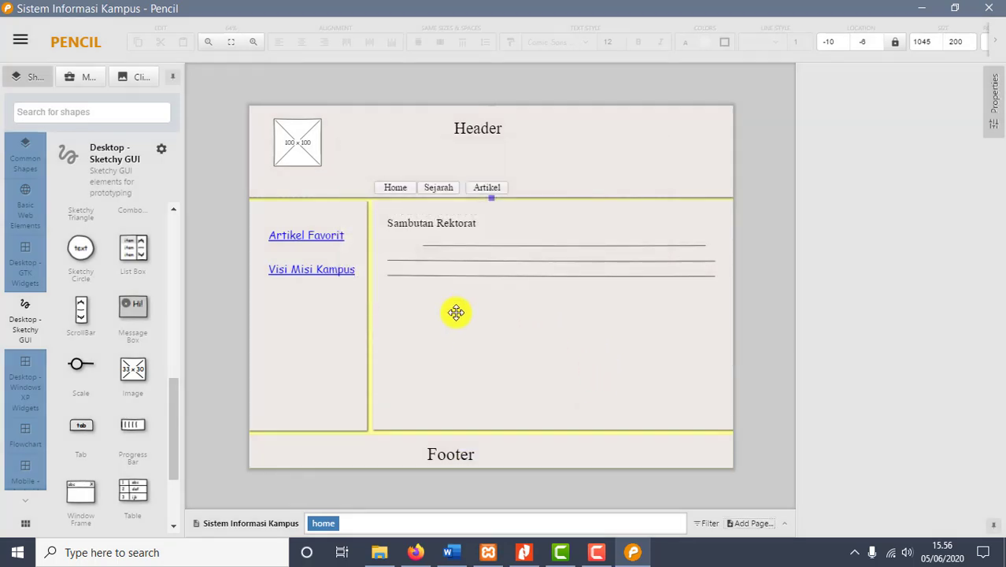
- Add a page titled "sejarah" with Normal Web page (1024x768) size and background color #CCFFFF
left_click(752, 522)
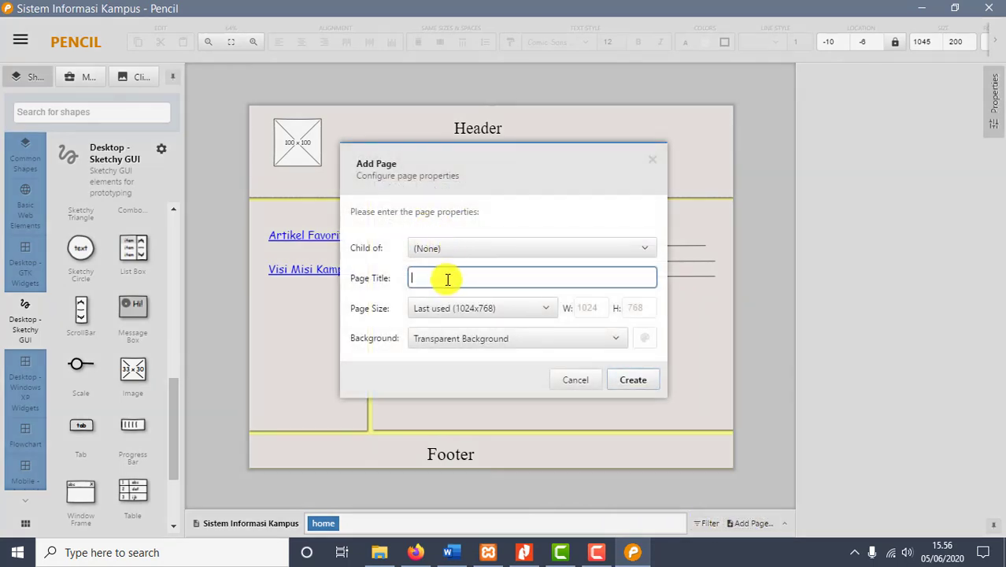
type("sejarah")
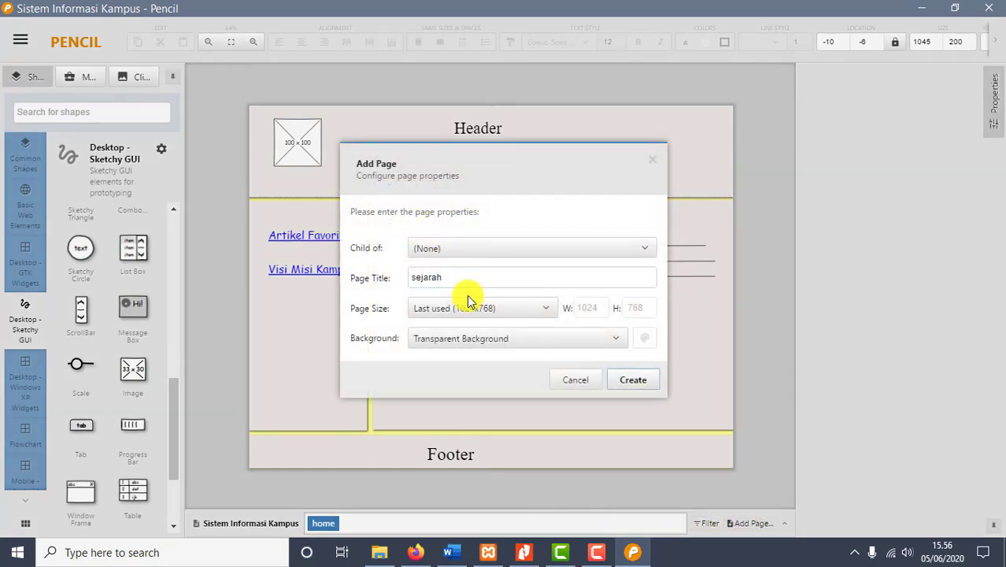
left_click(470, 308)
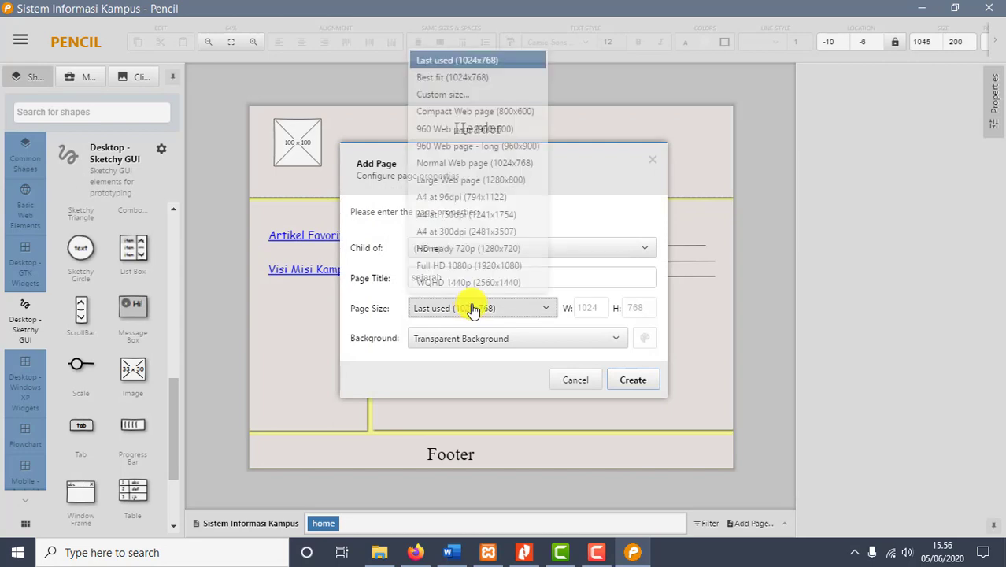
left_click(480, 173)
left_click(594, 338)
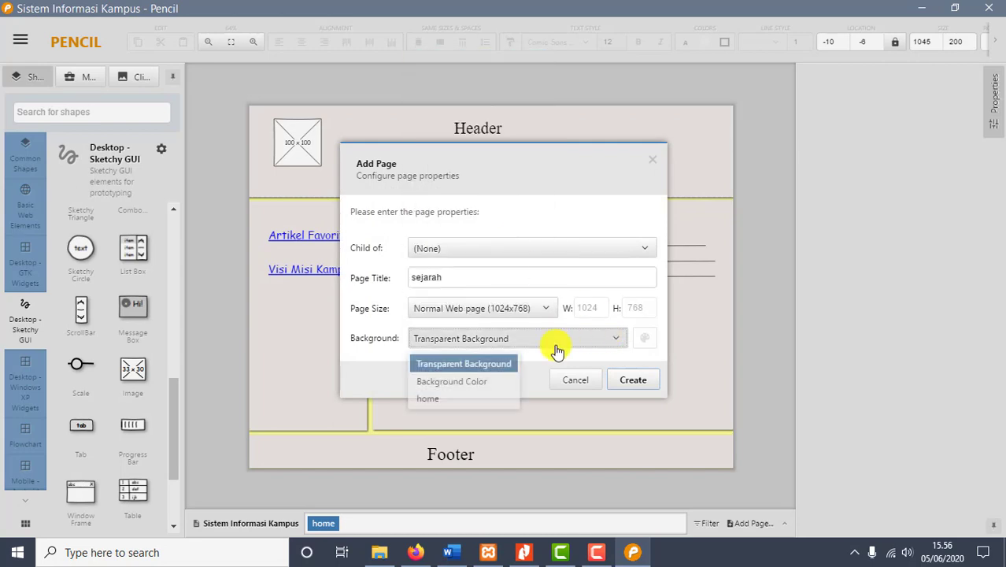
left_click(465, 383)
left_click(644, 339)
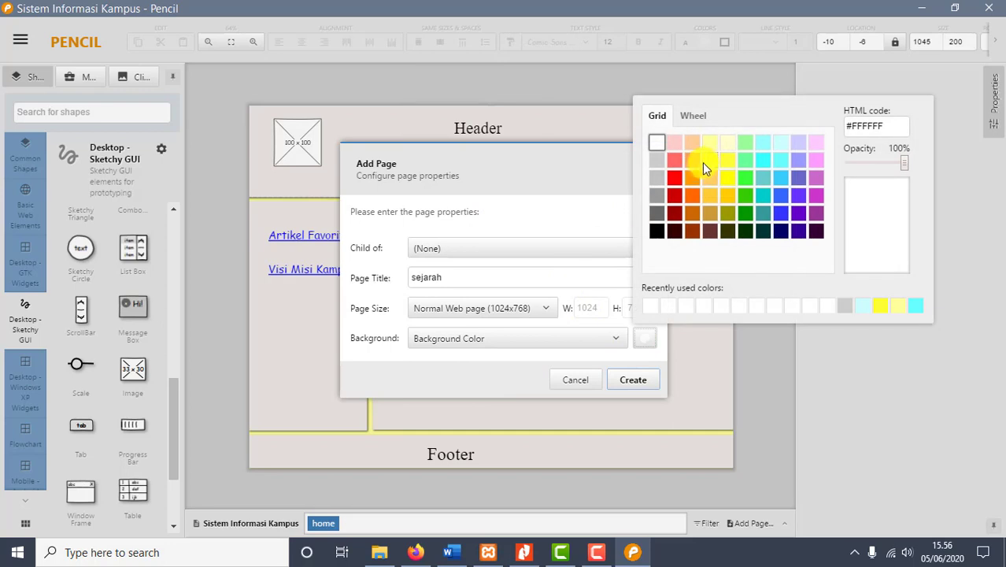
left_click(781, 144)
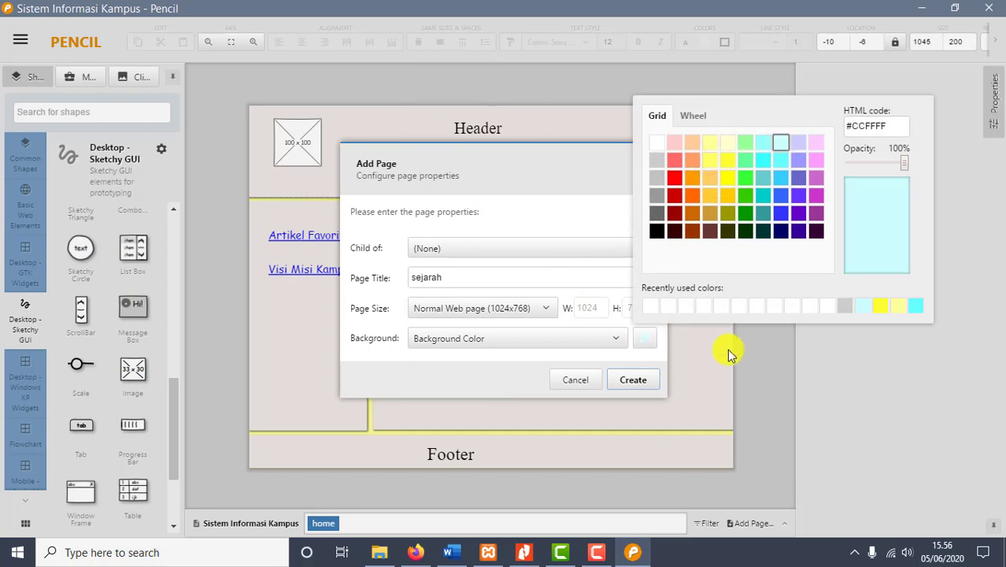
left_click(632, 381)
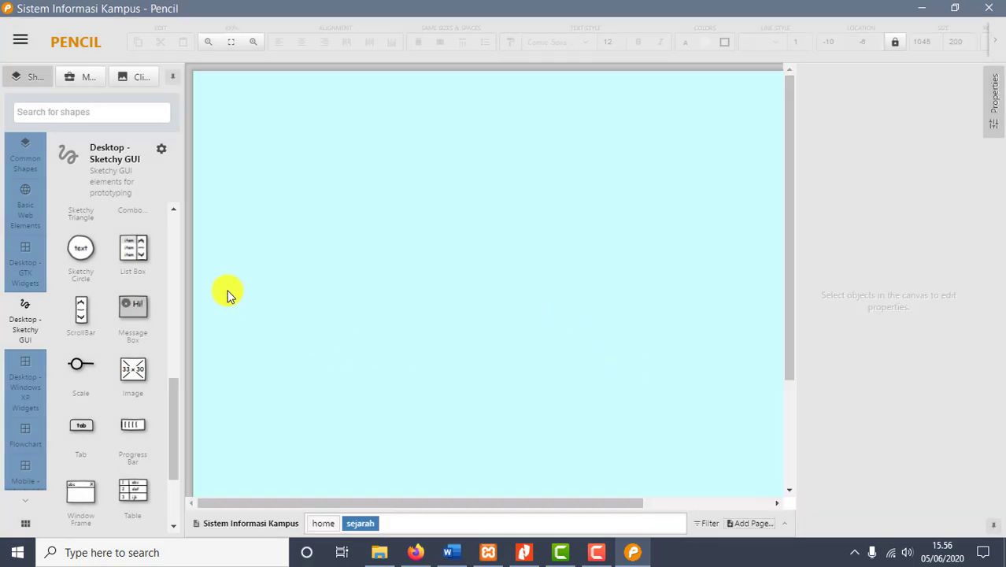
- Select and copy all elements of the home page
left_click(324, 524)
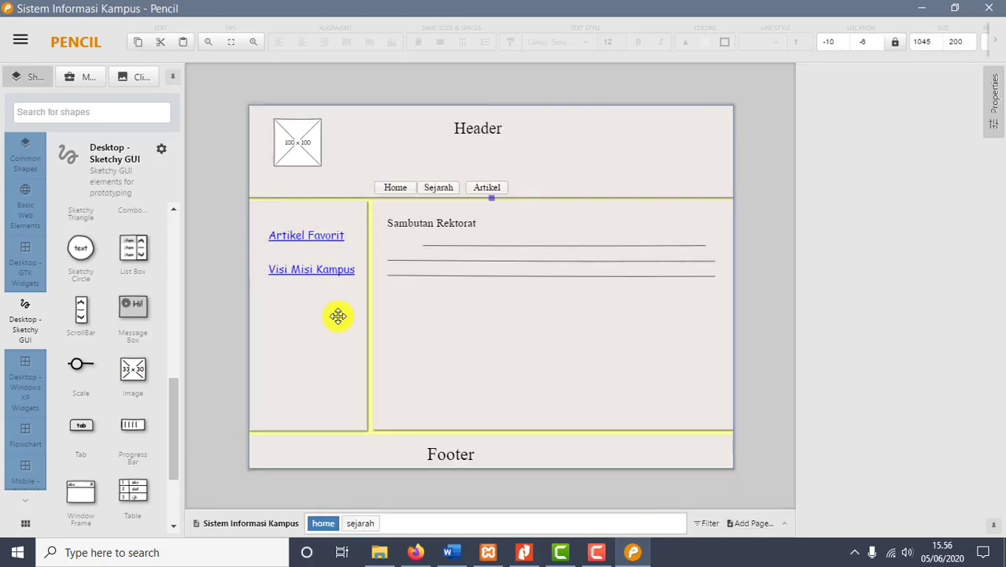
left_click(327, 362)
key("ctrl+a")
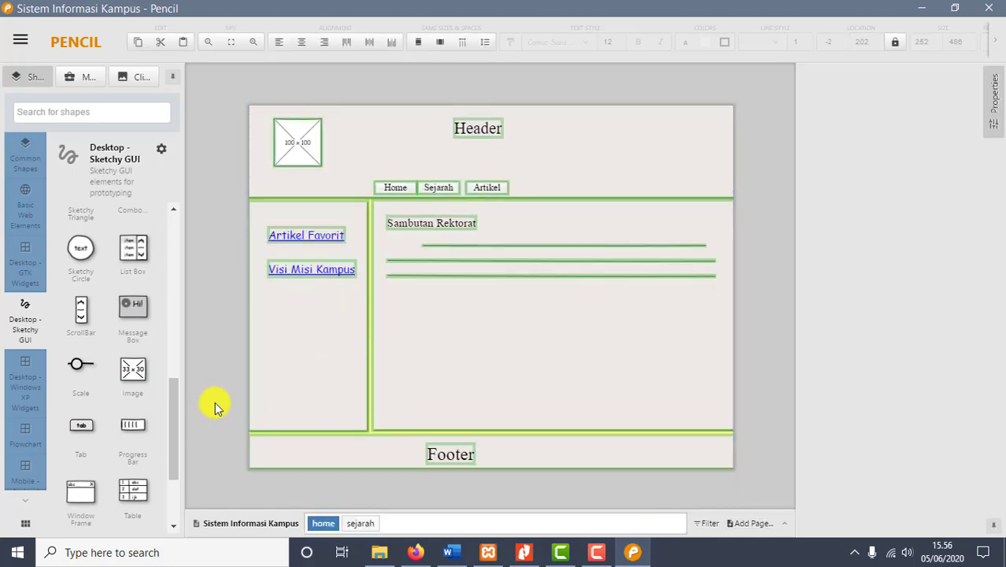
left_click_drag(511, 450, 514, 450)
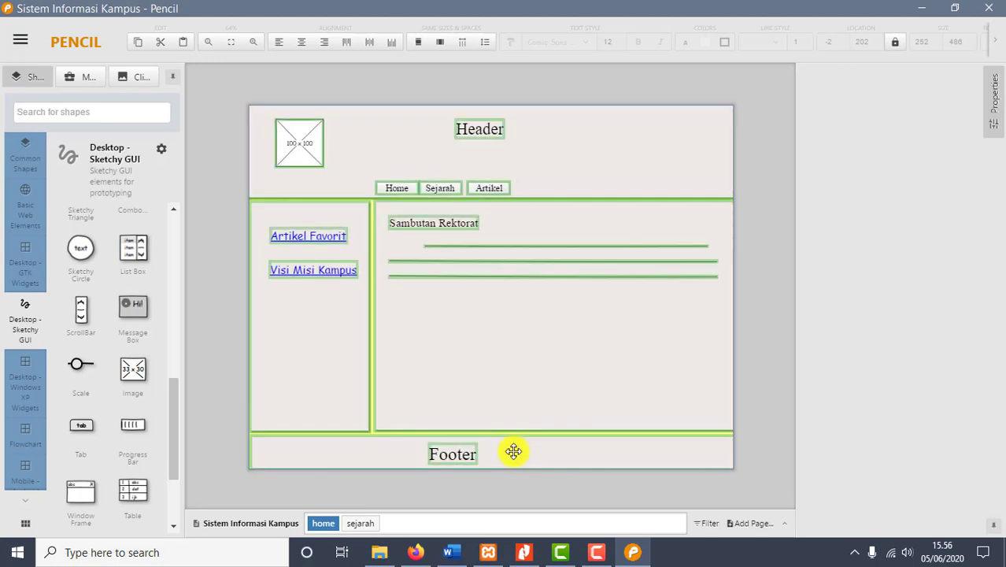
left_click(237, 456)
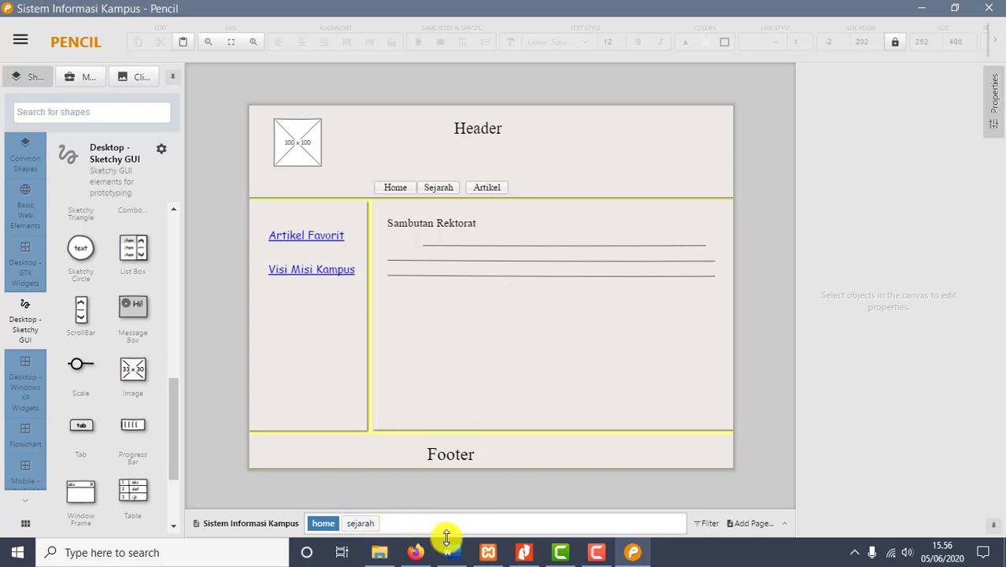
- Paste the copied home page elements onto the sejarah page and shift them slightly to fit the page
left_click(364, 524)
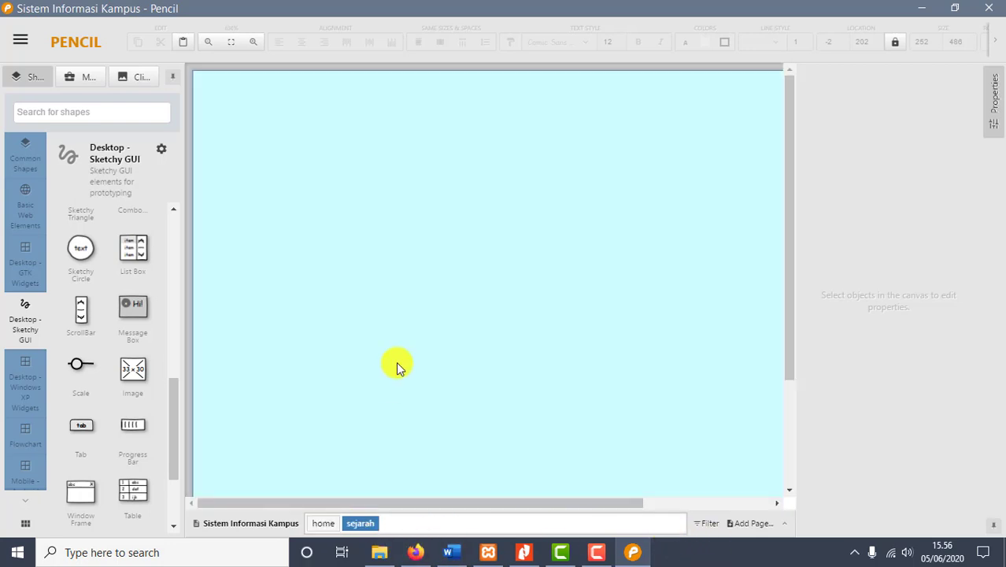
key("ctrl+v")
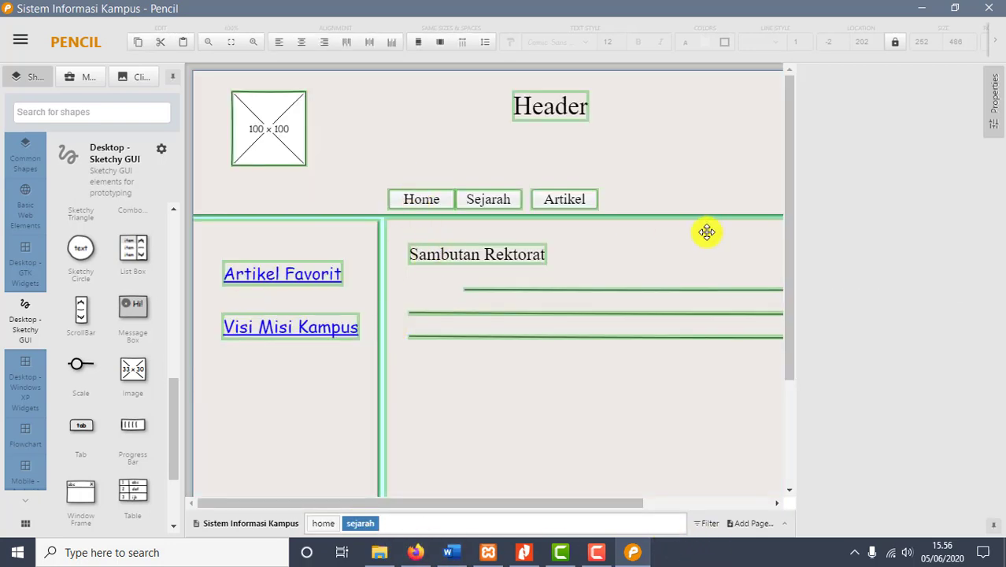
left_click(747, 189)
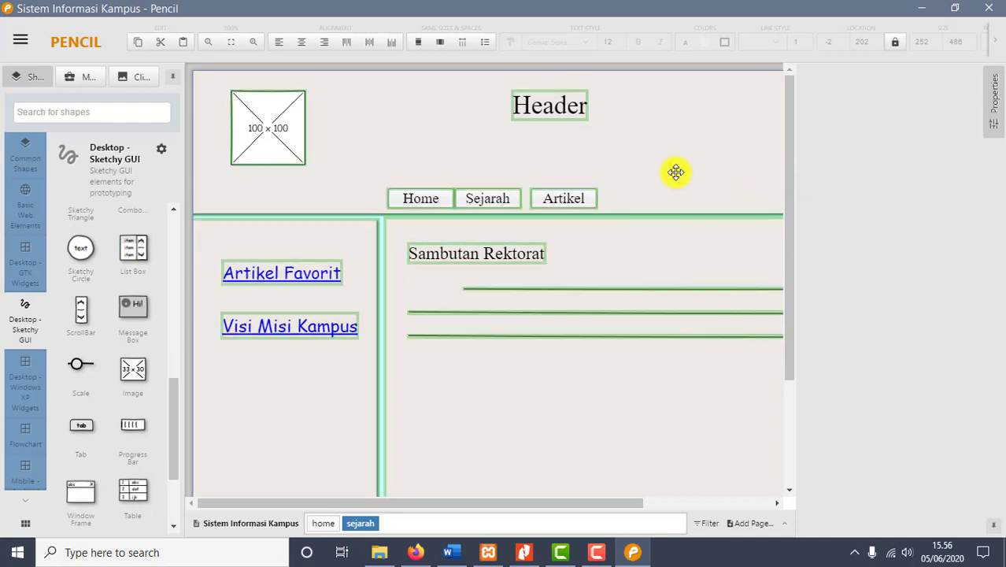
left_click_drag(465, 290, 466, 292)
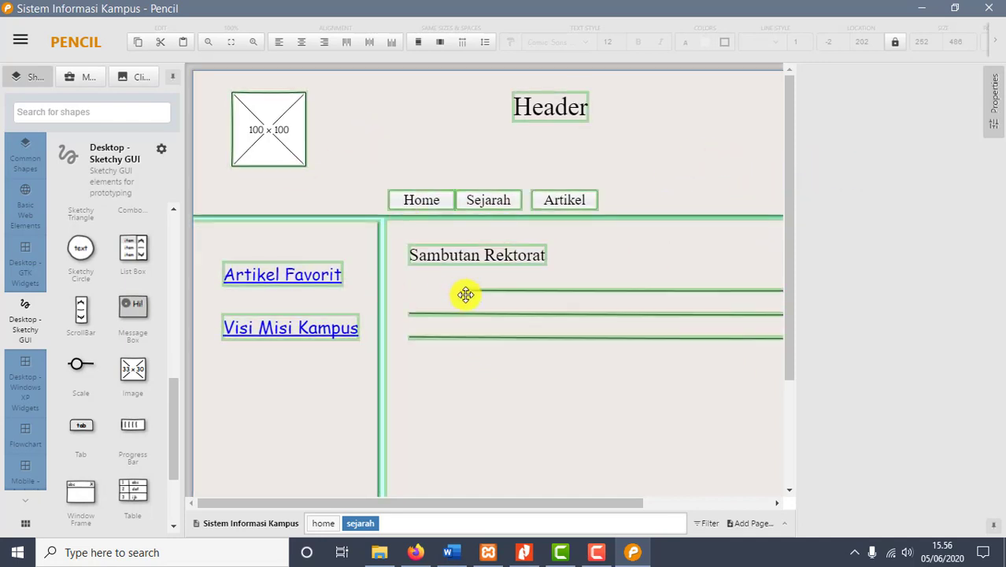
- Change the "Sambutan Rektorat" heading on the sejarah page to "Sejarah Kampus"
left_click(467, 254)
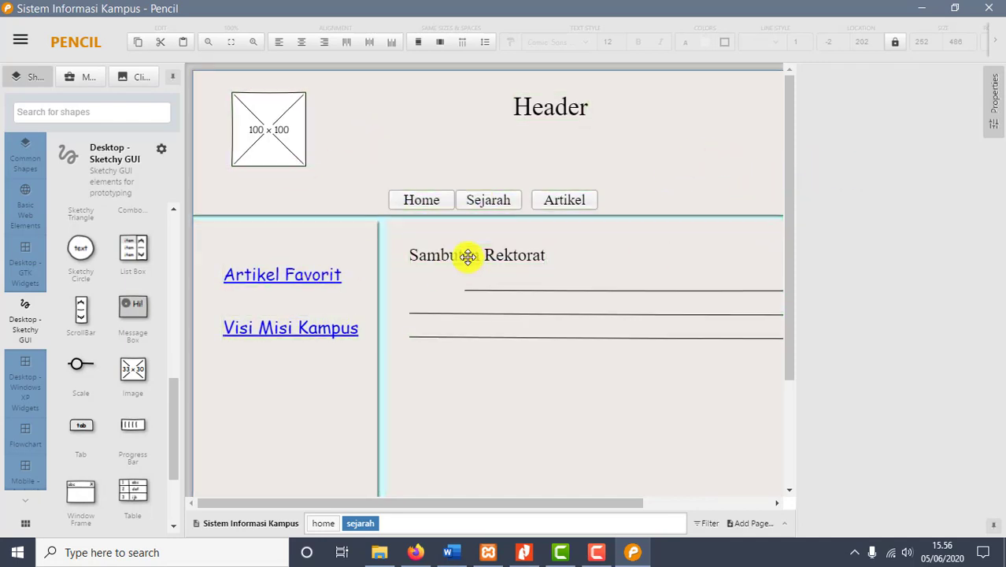
double_click(469, 257)
key("BackSpace")
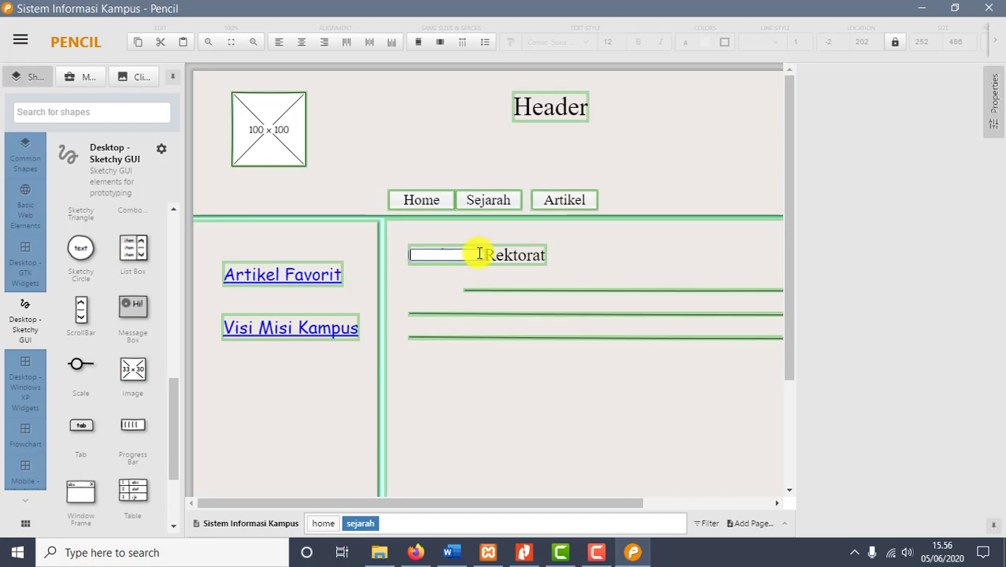
type("Sejarah")
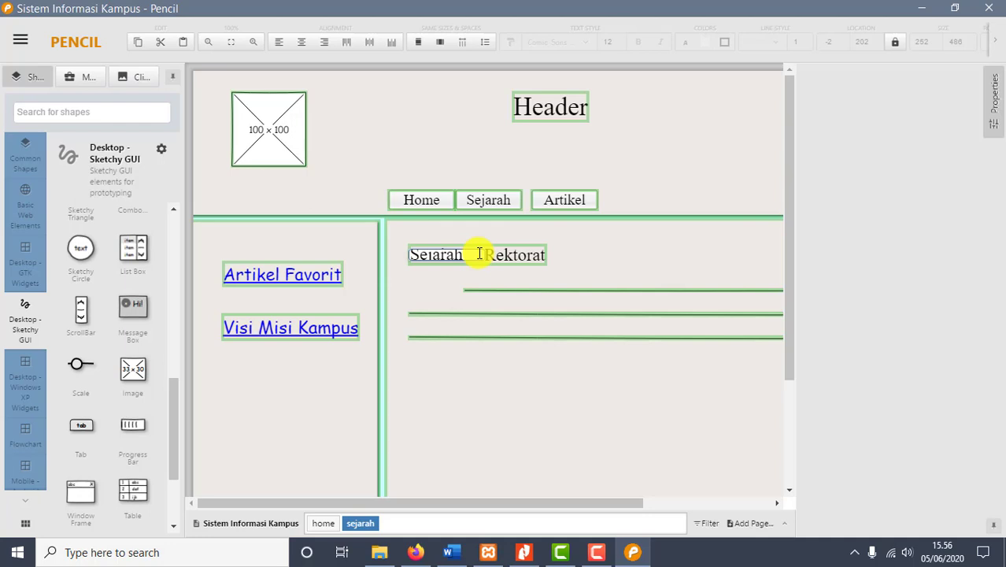
type(" Kampus")
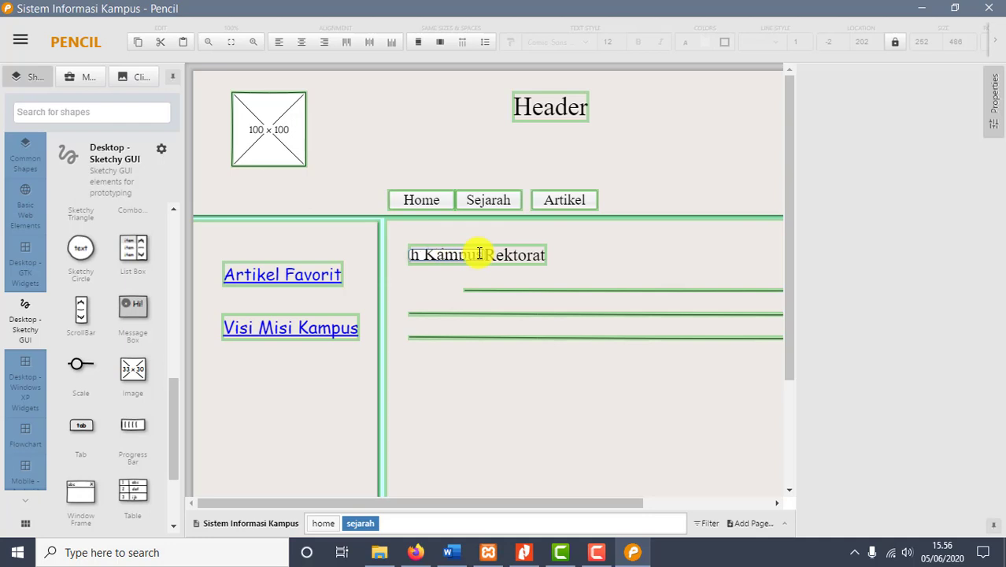
left_click(519, 258)
key("ctrl+a")
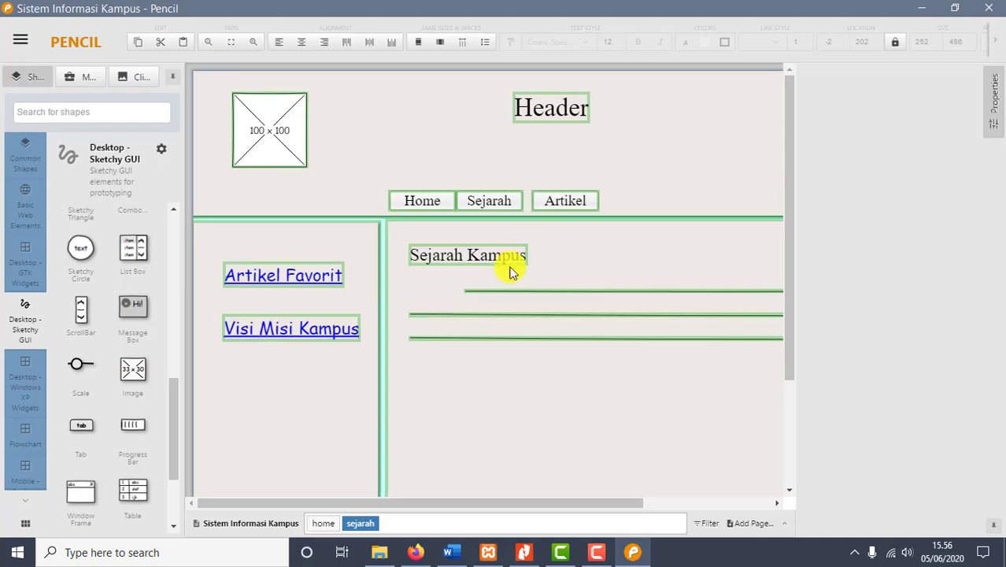
- Try nudging all elements on the sejarah page slightly down, and undo the nudges
left_click(608, 258)
key("ctrl+a")
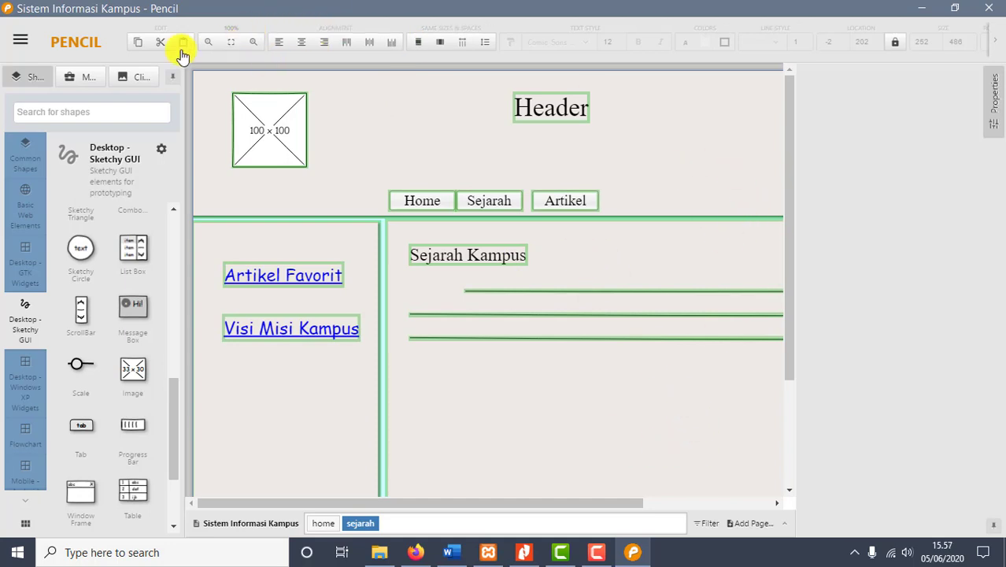
left_click(211, 42)
left_click(210, 41)
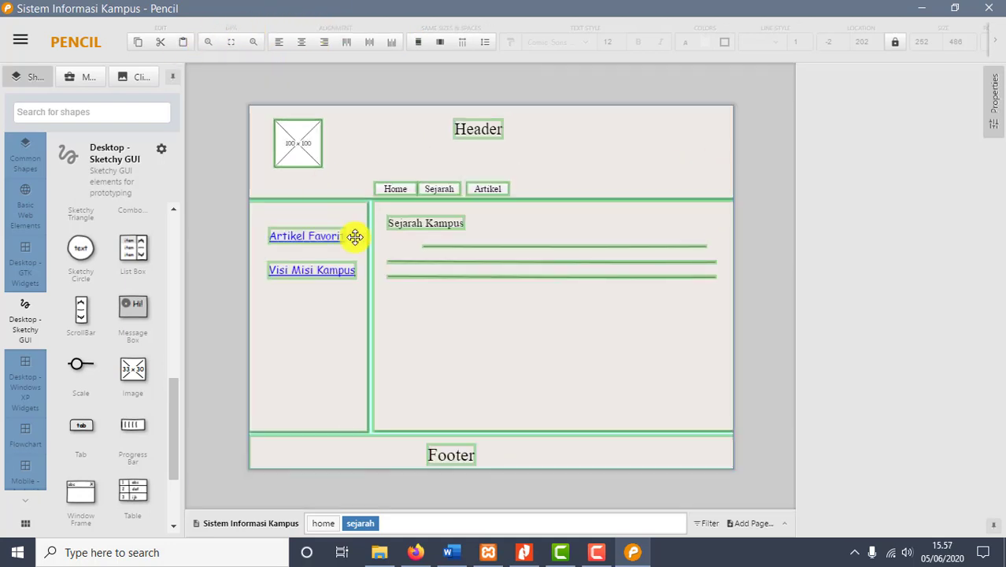
key("Down")
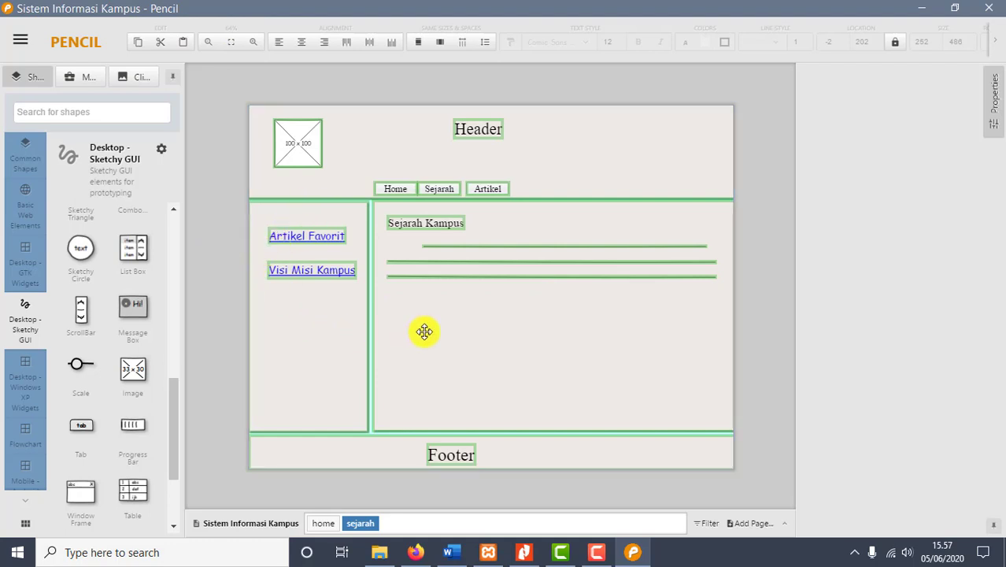
key("Down")
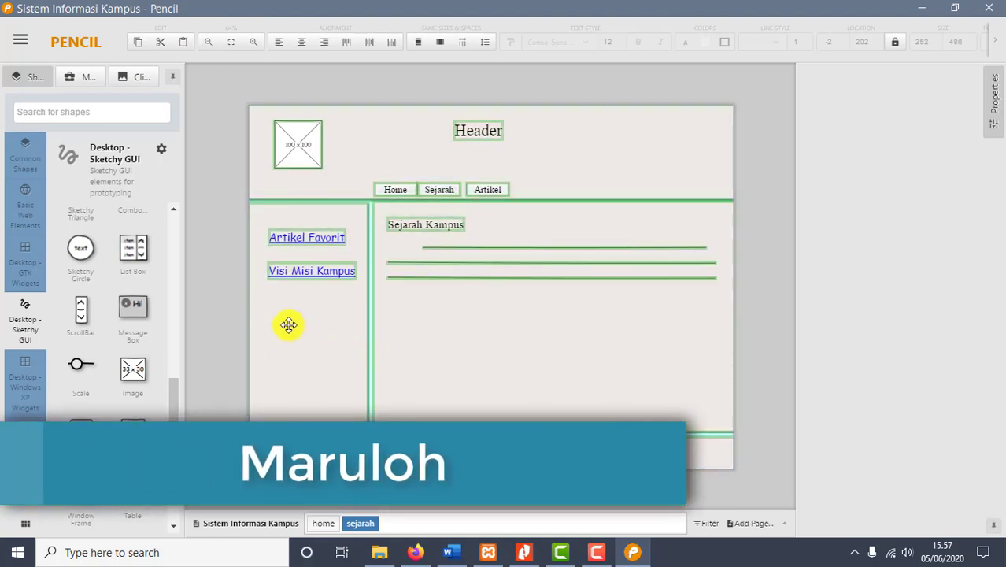
key("ctrl+z")
key("ctrl+z")
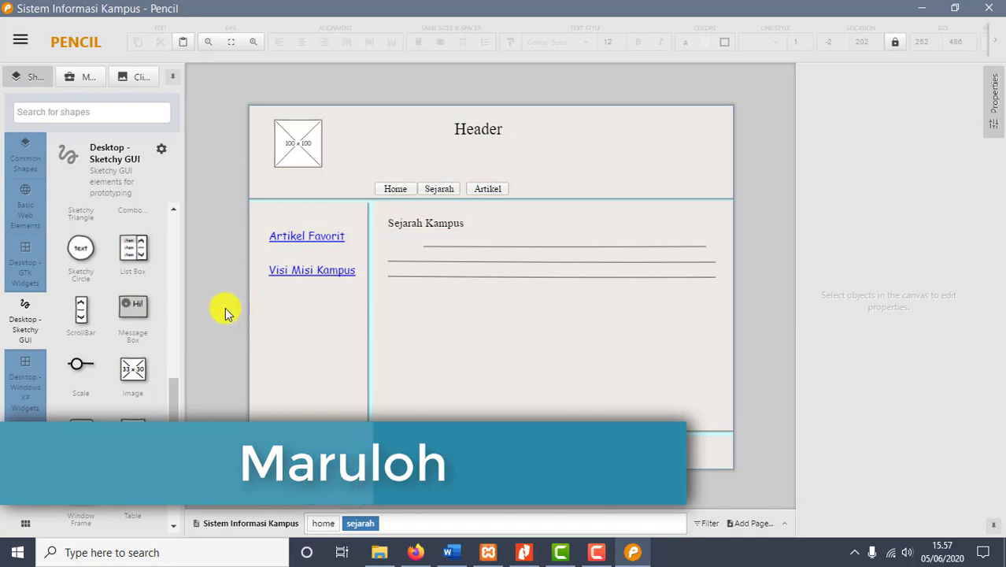
- Try a Basic Web Elements table beneath the text lines in the content panel and delete it
left_click(465, 350)
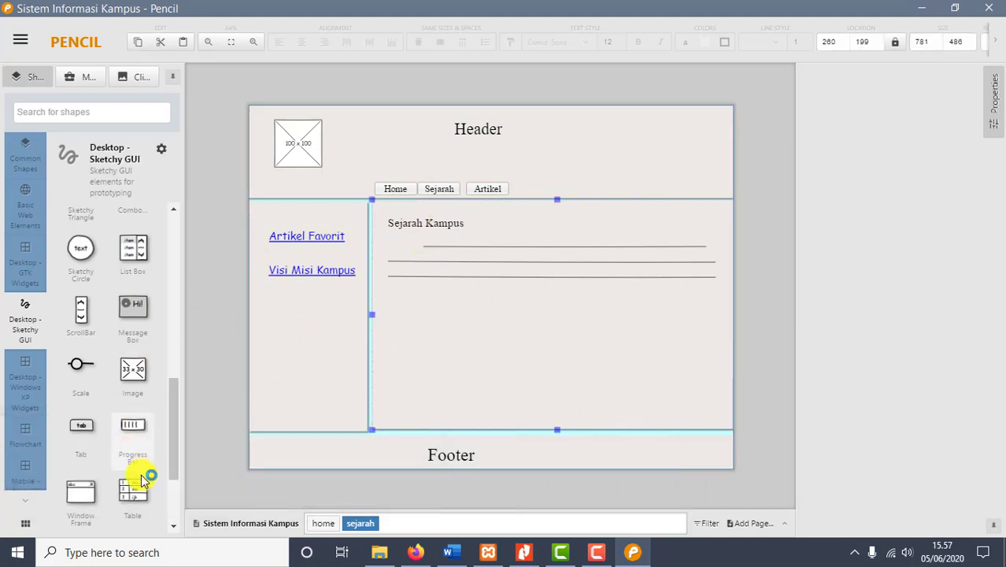
left_click(26, 192)
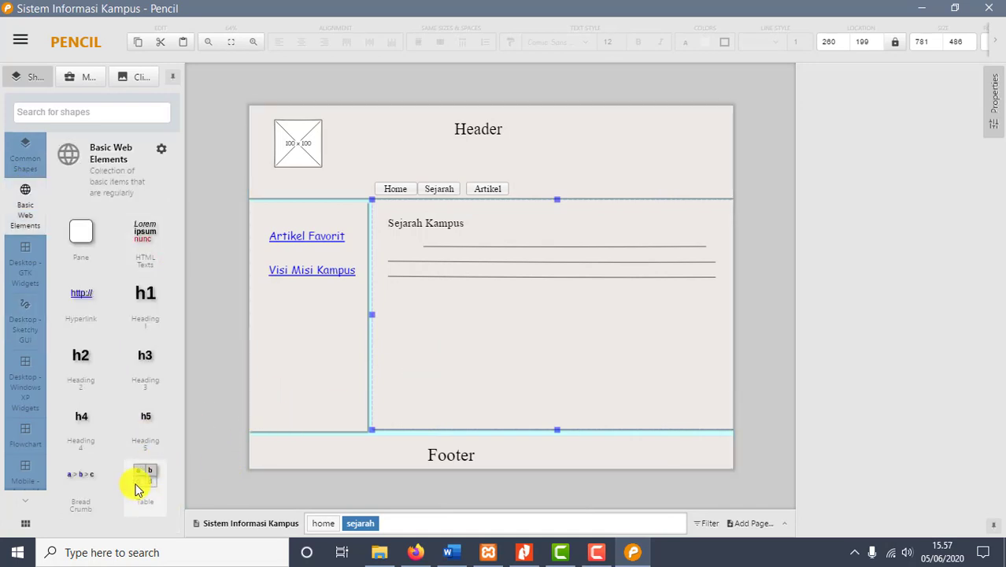
left_click_drag(136, 480, 474, 319)
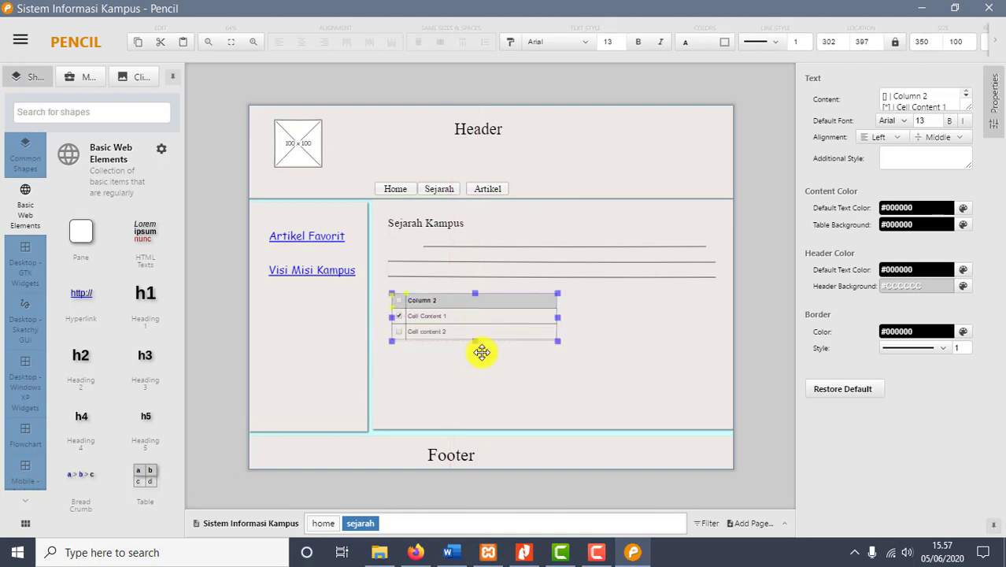
left_click(481, 350)
left_click(483, 319)
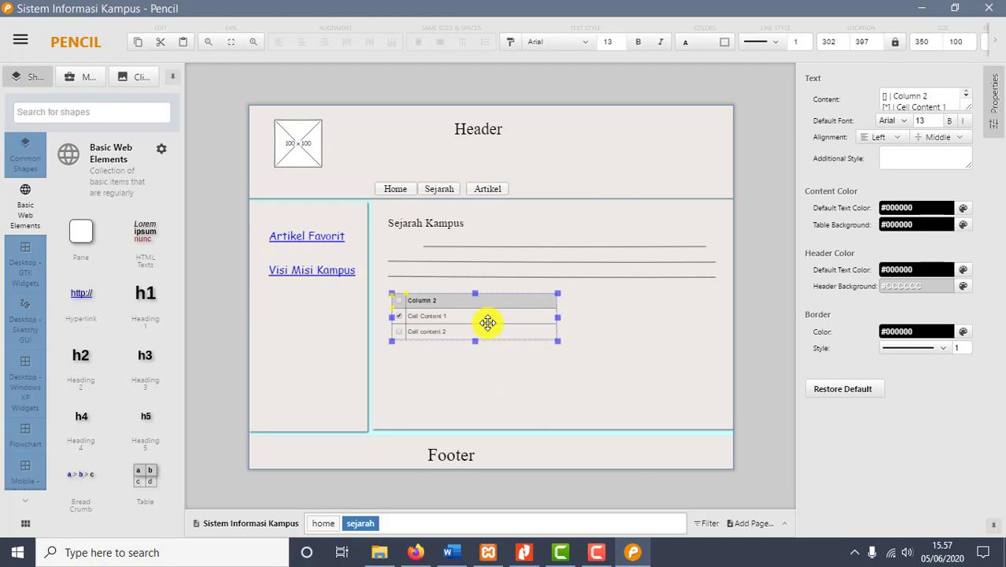
key("Delete")
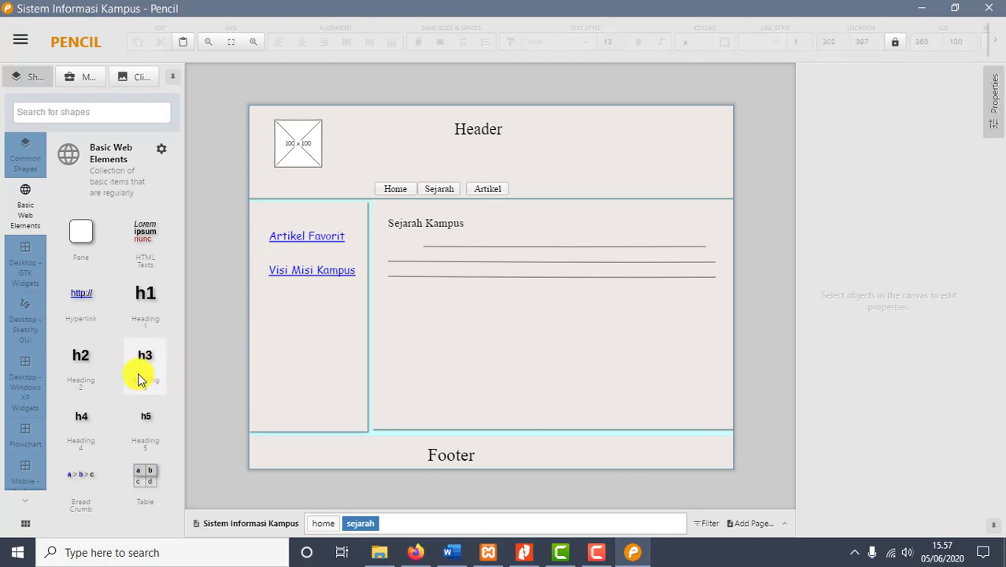
- Place a Desktop - Sketchy GUI table beneath the third text line in the sejarah page's content panel
left_click(33, 260)
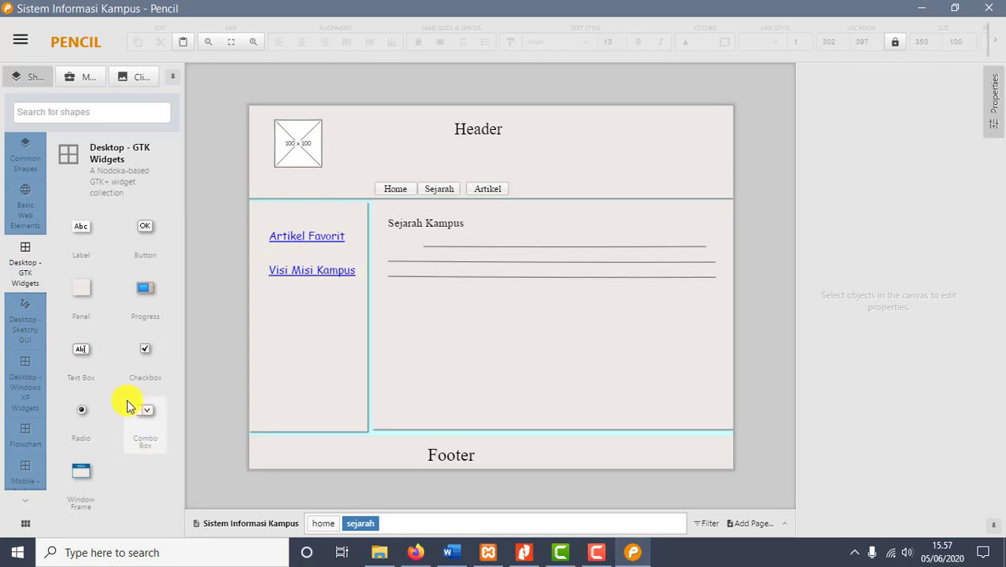
left_click(22, 318)
scroll(142, 472, "down", 2)
scroll(126, 382, "up", 2)
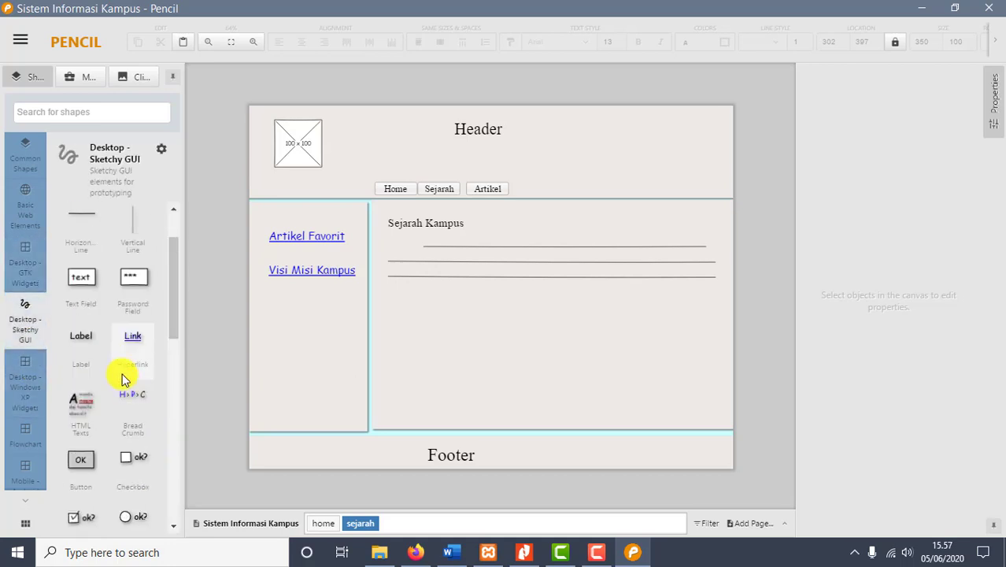
scroll(124, 378, "down", 6)
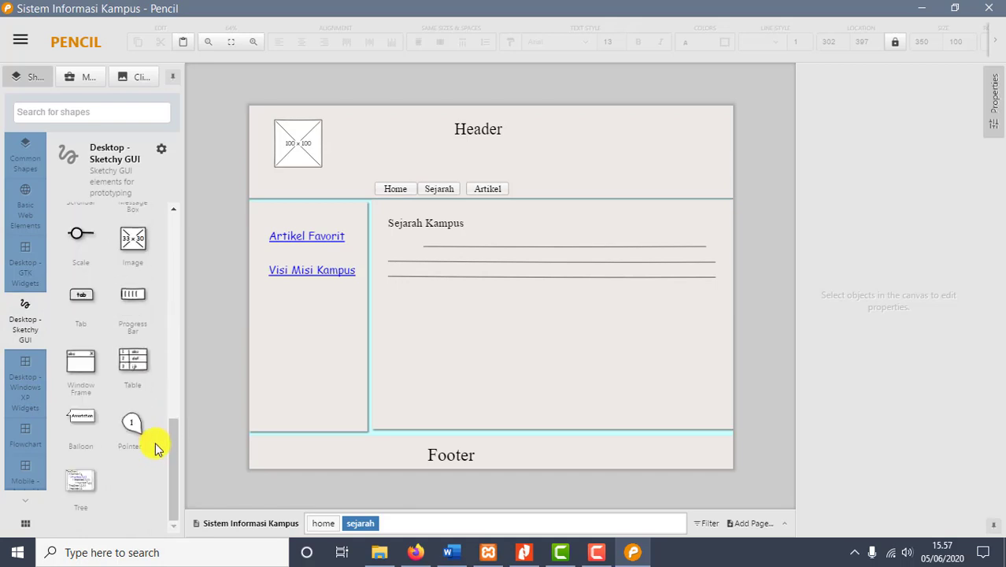
scroll(155, 447, "up", 1)
left_click_drag(134, 435, 459, 315)
left_click(575, 340)
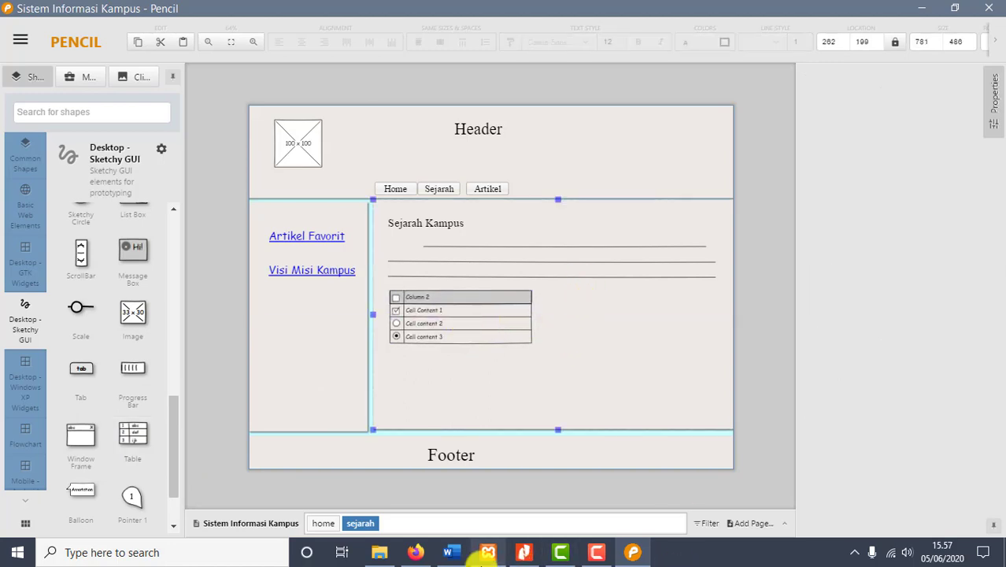
mouse_move(410, 561)
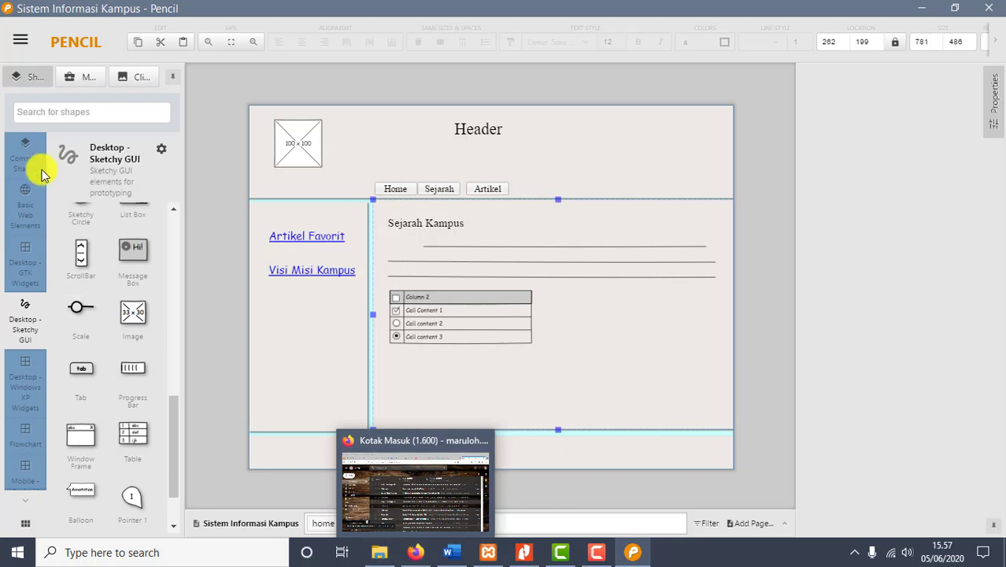
- Export the home and sejarah pages as Portable Document Format (PDF) to "Sistem Informasi Kampus" in D:\Pencil, keeping the default export template and options
left_click(21, 41)
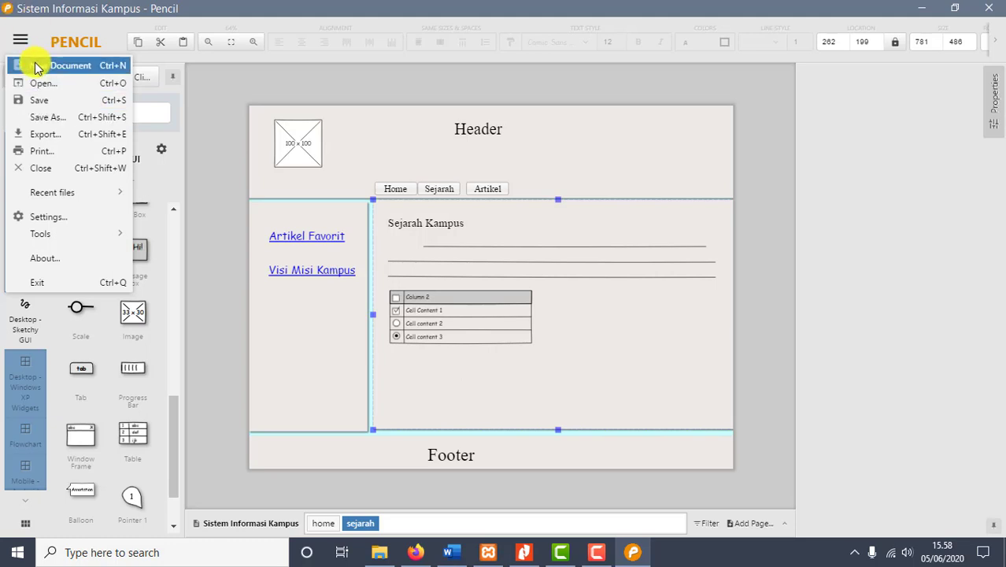
left_click(72, 140)
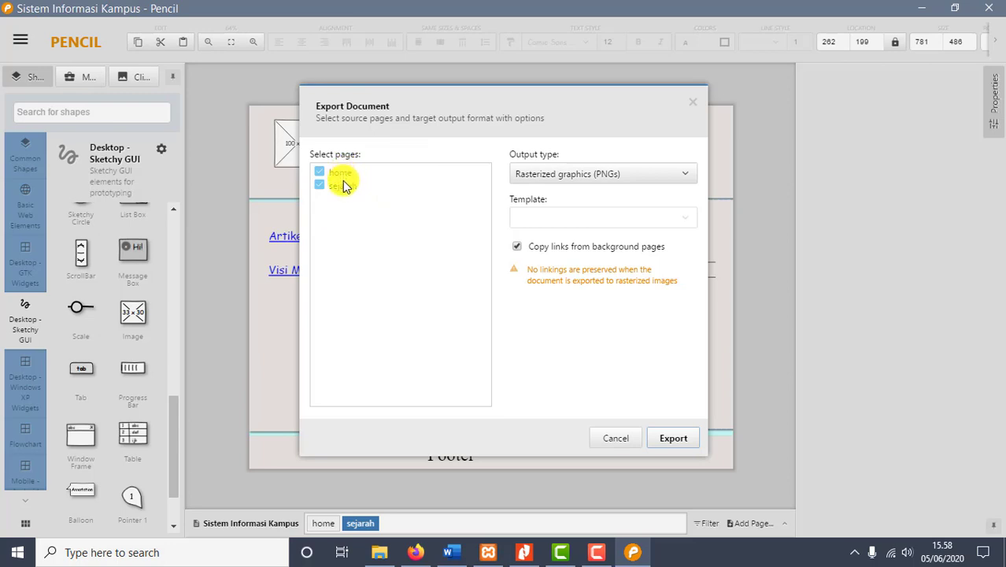
left_click(595, 179)
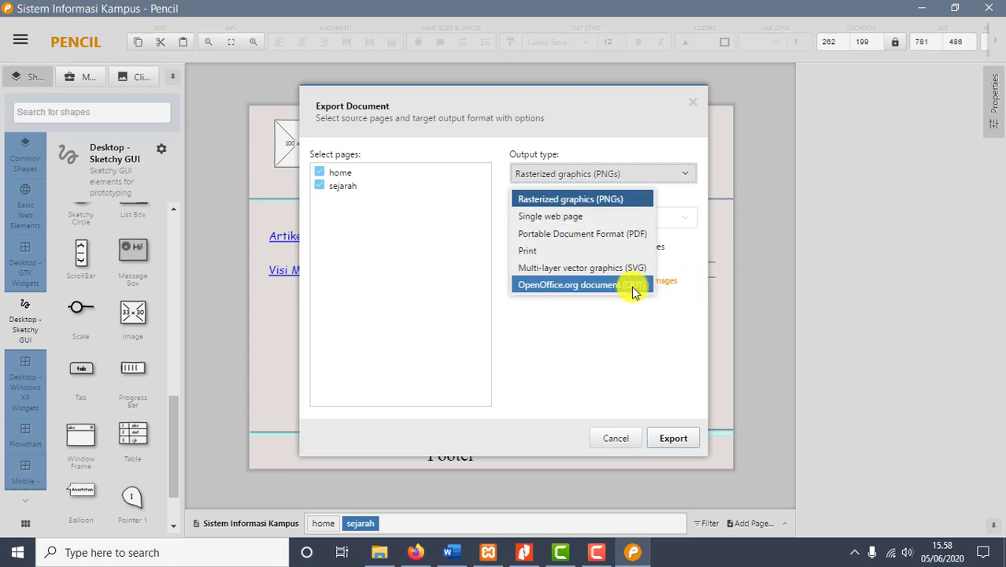
left_click(597, 234)
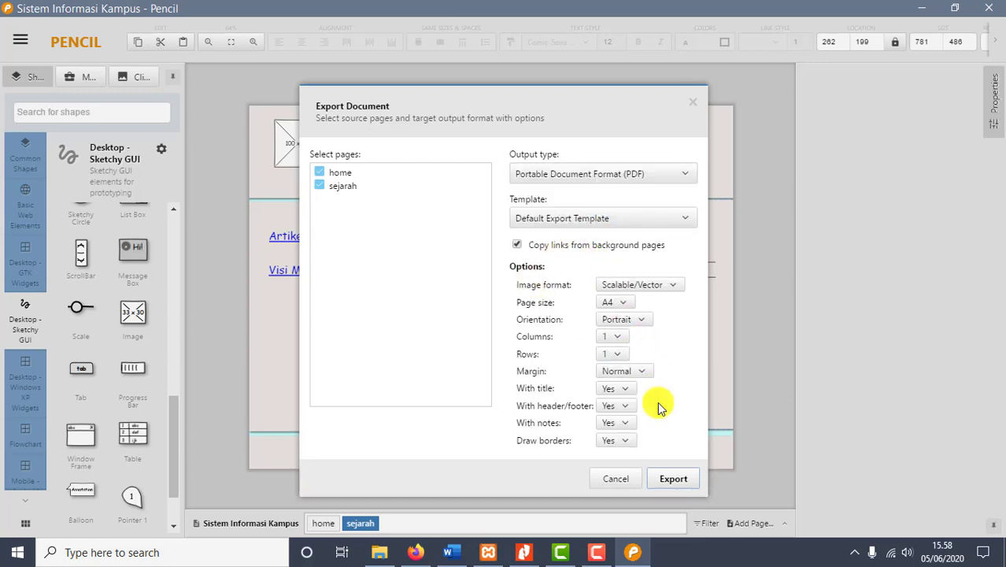
left_click(675, 480)
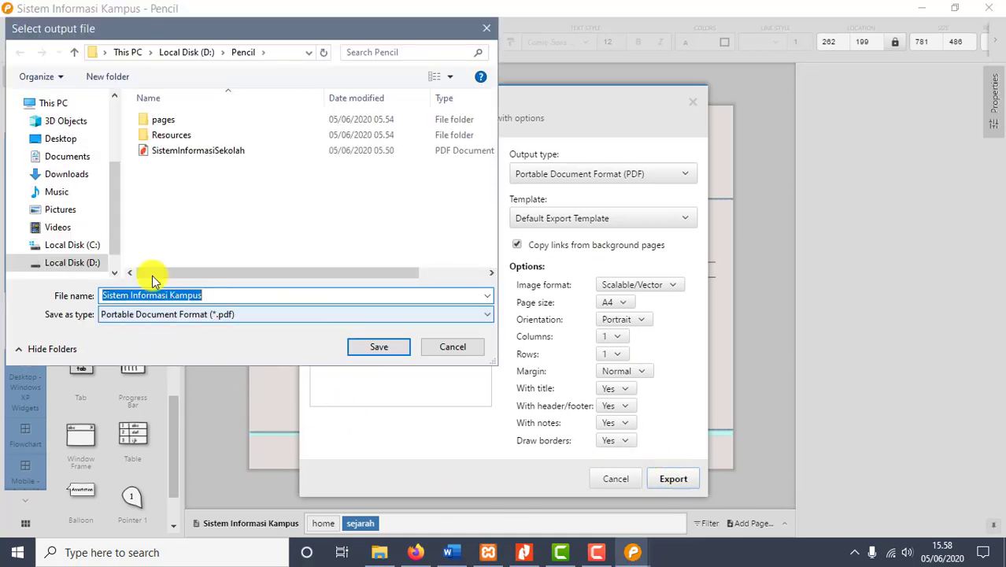
left_click(372, 347)
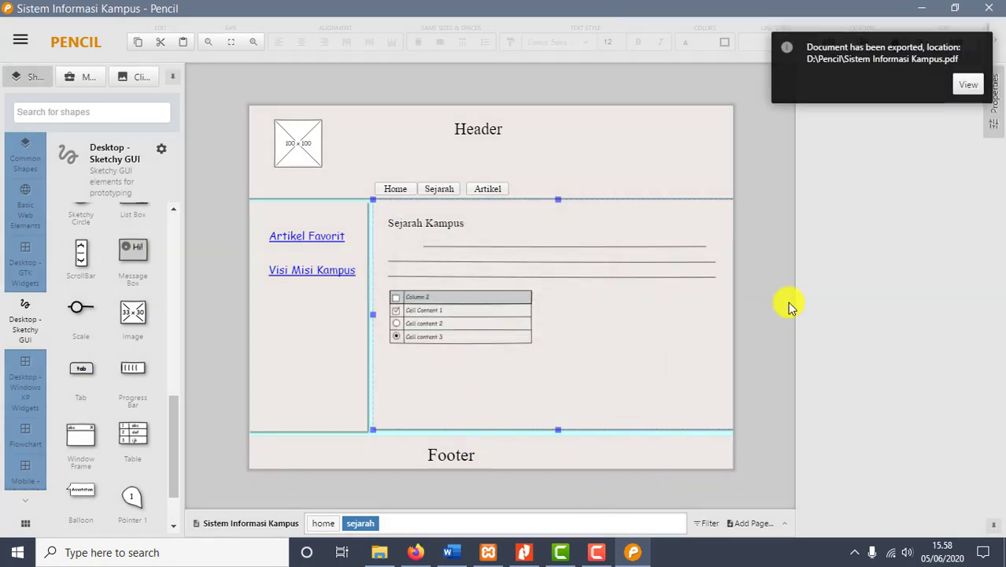
- Switch to File Explorer, go to the Pencil folder on Local Disk (D:), and open the exported "Sistem Informasi Kampus" PDF
left_click(380, 552)
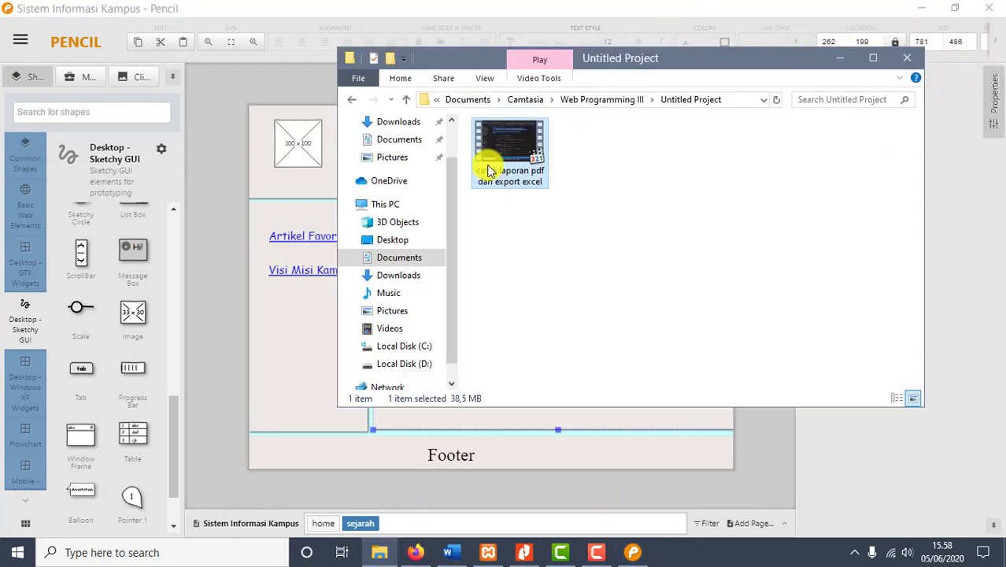
left_click(422, 369)
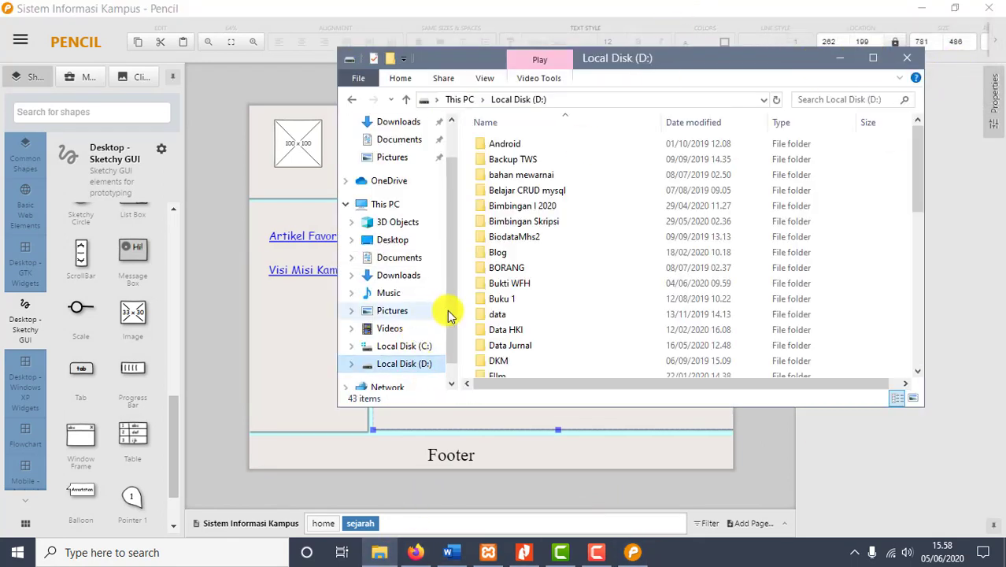
left_click(496, 316)
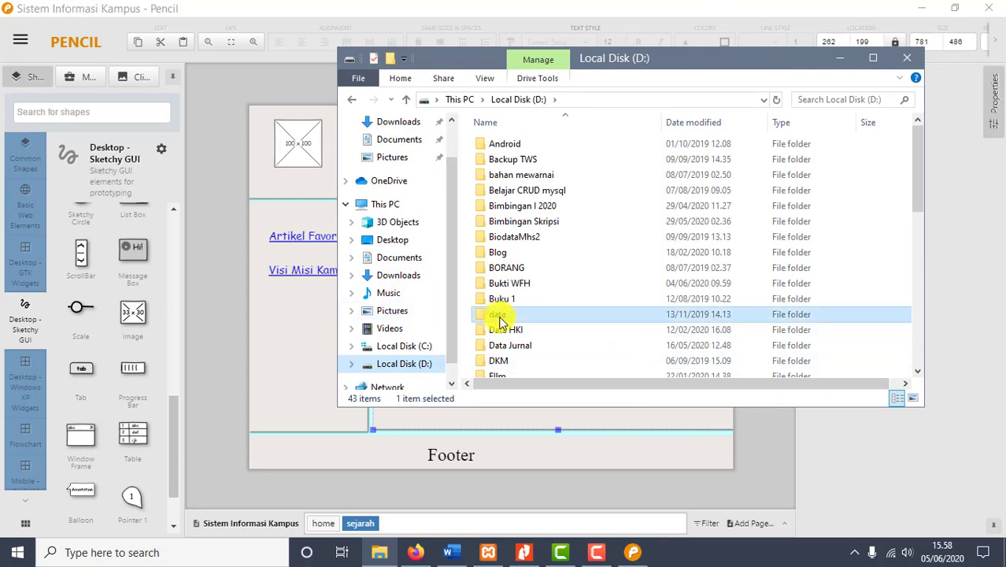
scroll(496, 315, "down", 5)
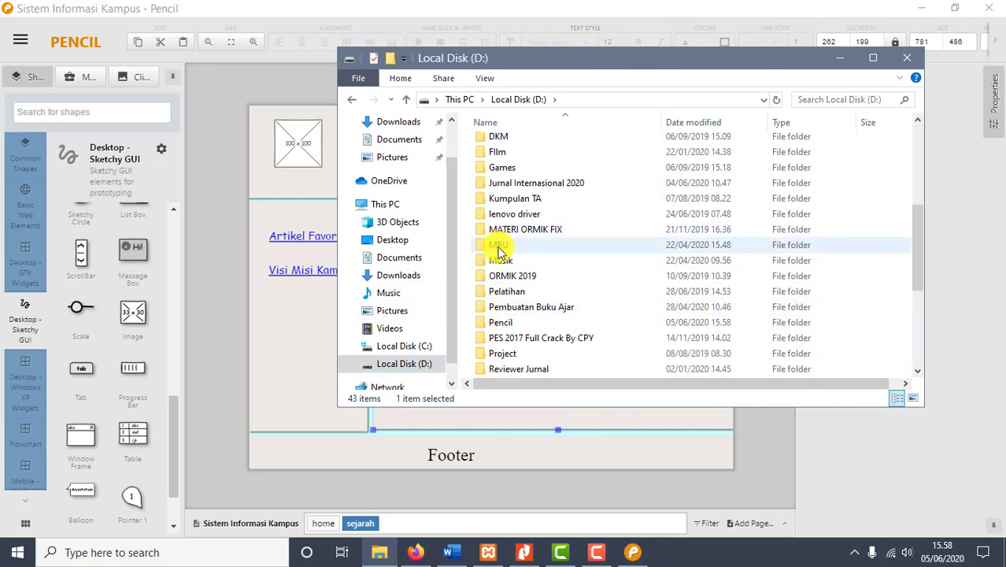
double_click(525, 322)
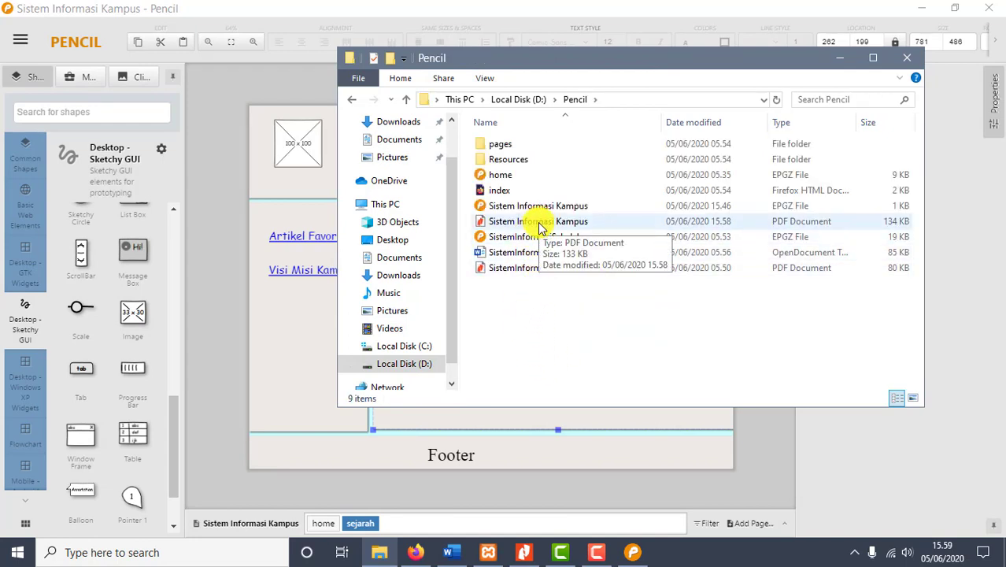
double_click(539, 225)
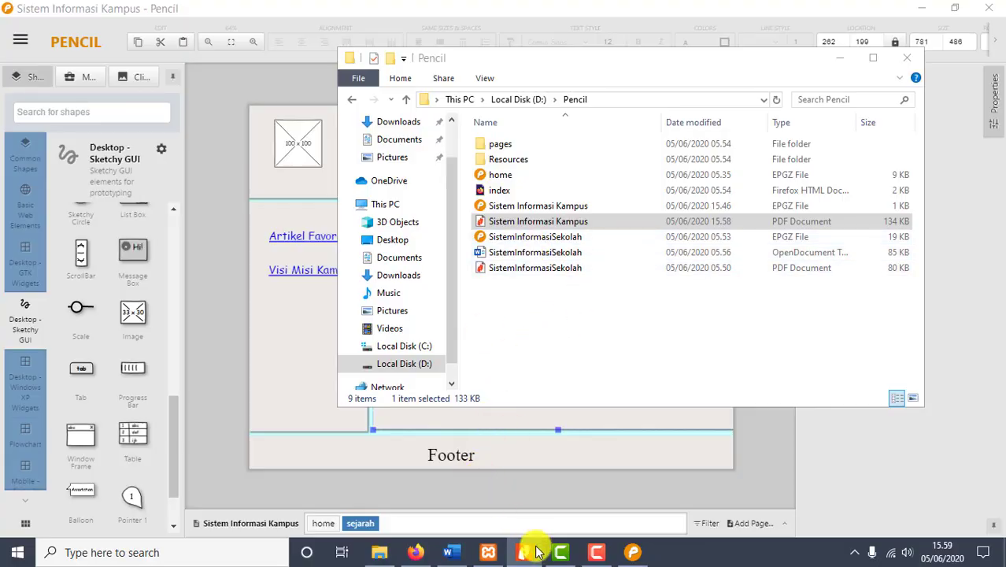
- Switch to Nitro Pro and examine the home and sejarah pages in the exported "Sistem Informasi Kampus" PDF
left_click(634, 554)
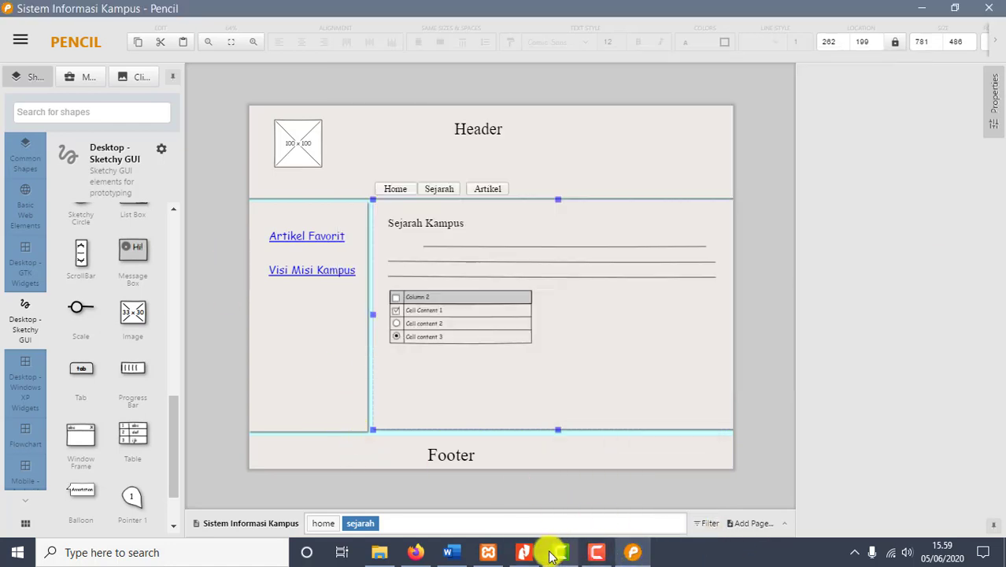
left_click(522, 554)
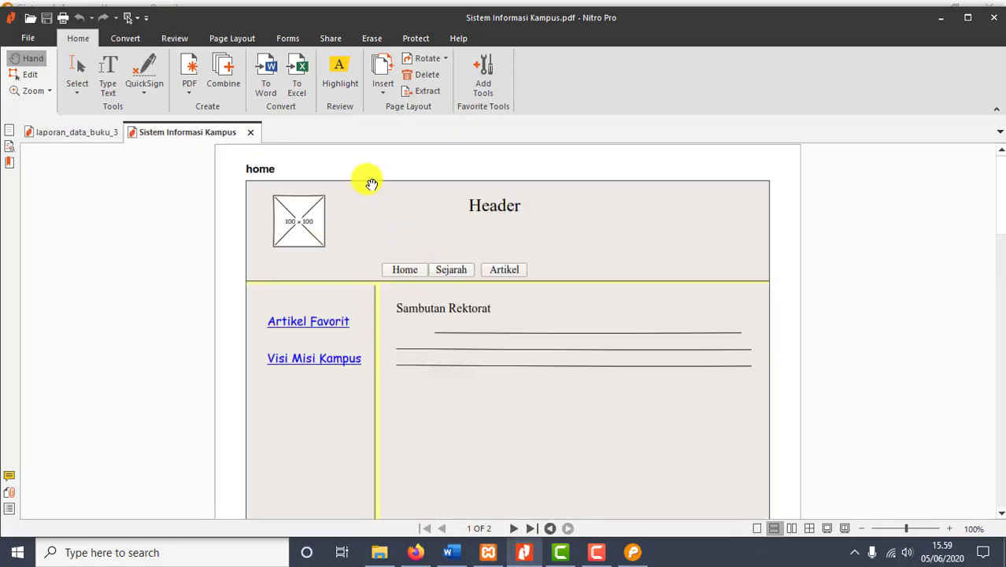
scroll(382, 217, "down", 10)
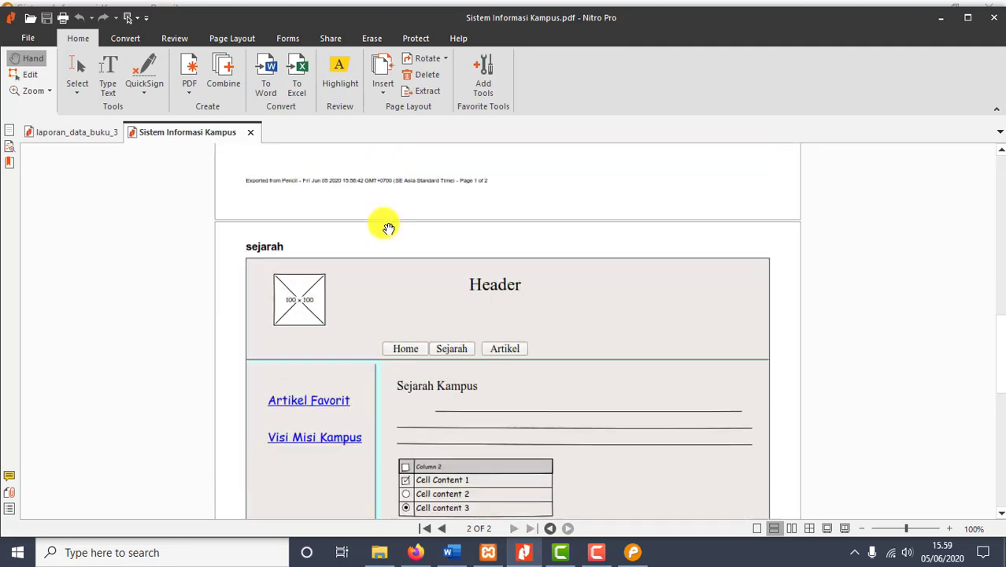
scroll(385, 224, "down", 6)
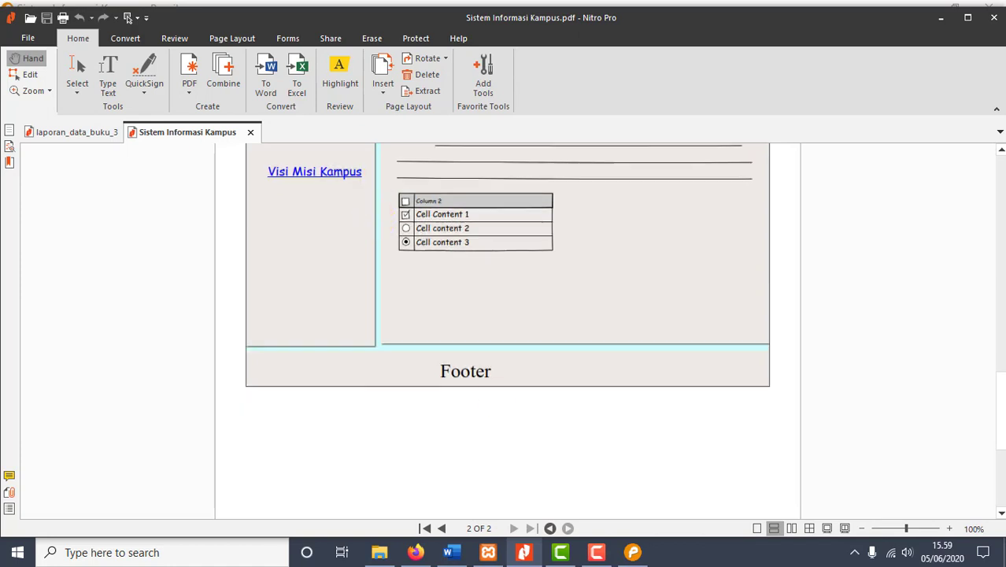
scroll(661, 409, "up", 10)
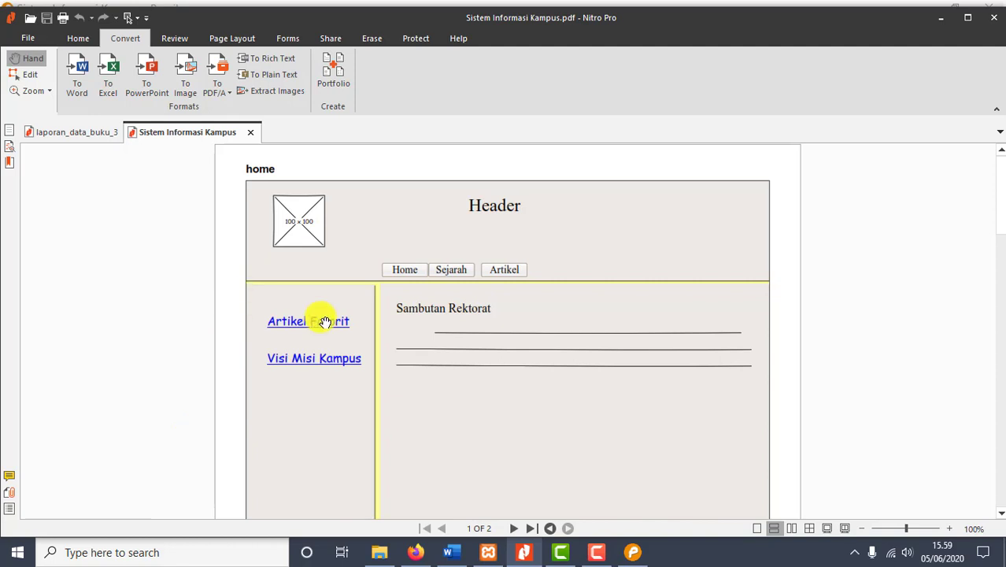
scroll(407, 290, "down", 10)
scroll(406, 290, "down", 8)
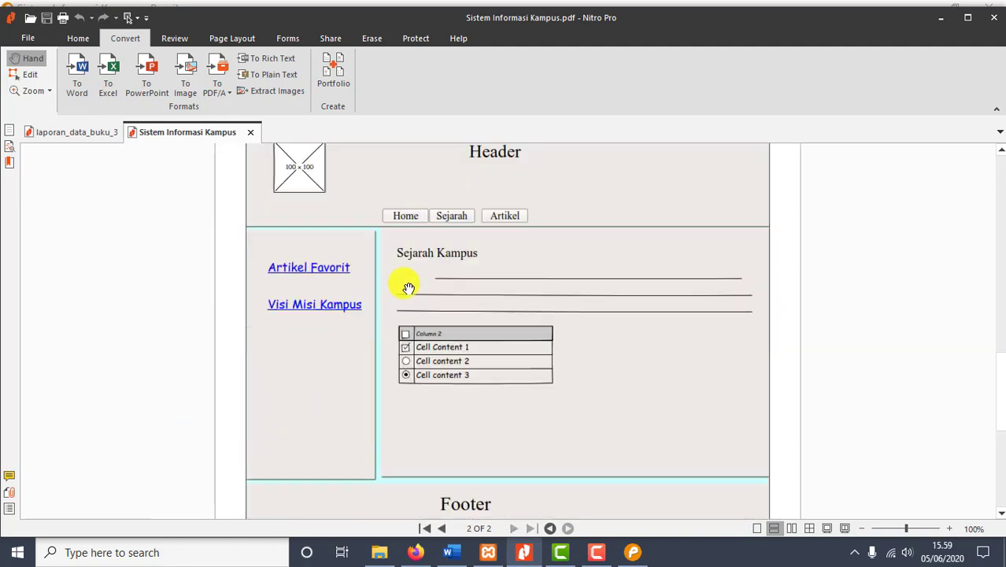
scroll(408, 284, "up", 4)
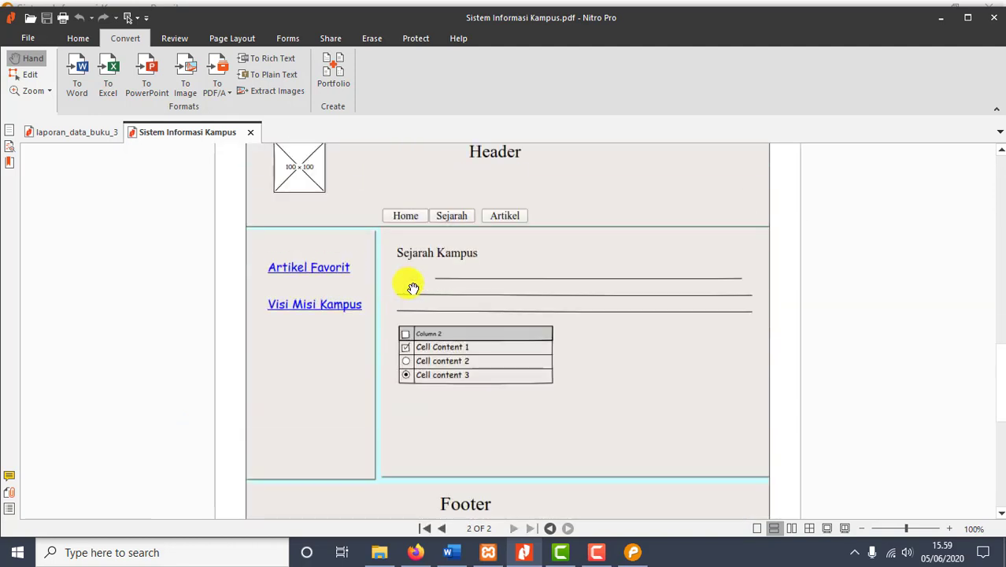